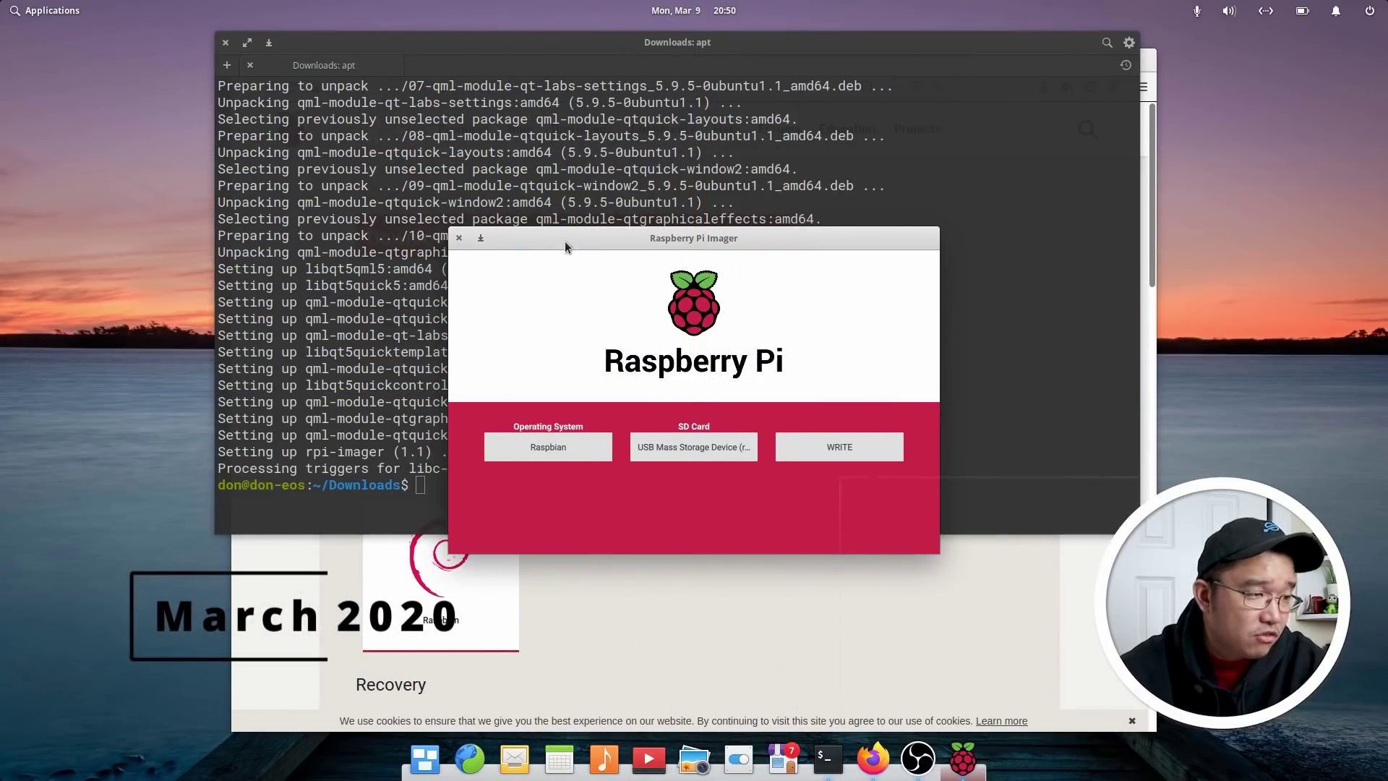
Lower the original Raspberry Pi Imager window slightly on screen.
{"action": "left_click_drag", "start_coordinate": [565, 241], "coordinate": [565, 255]}
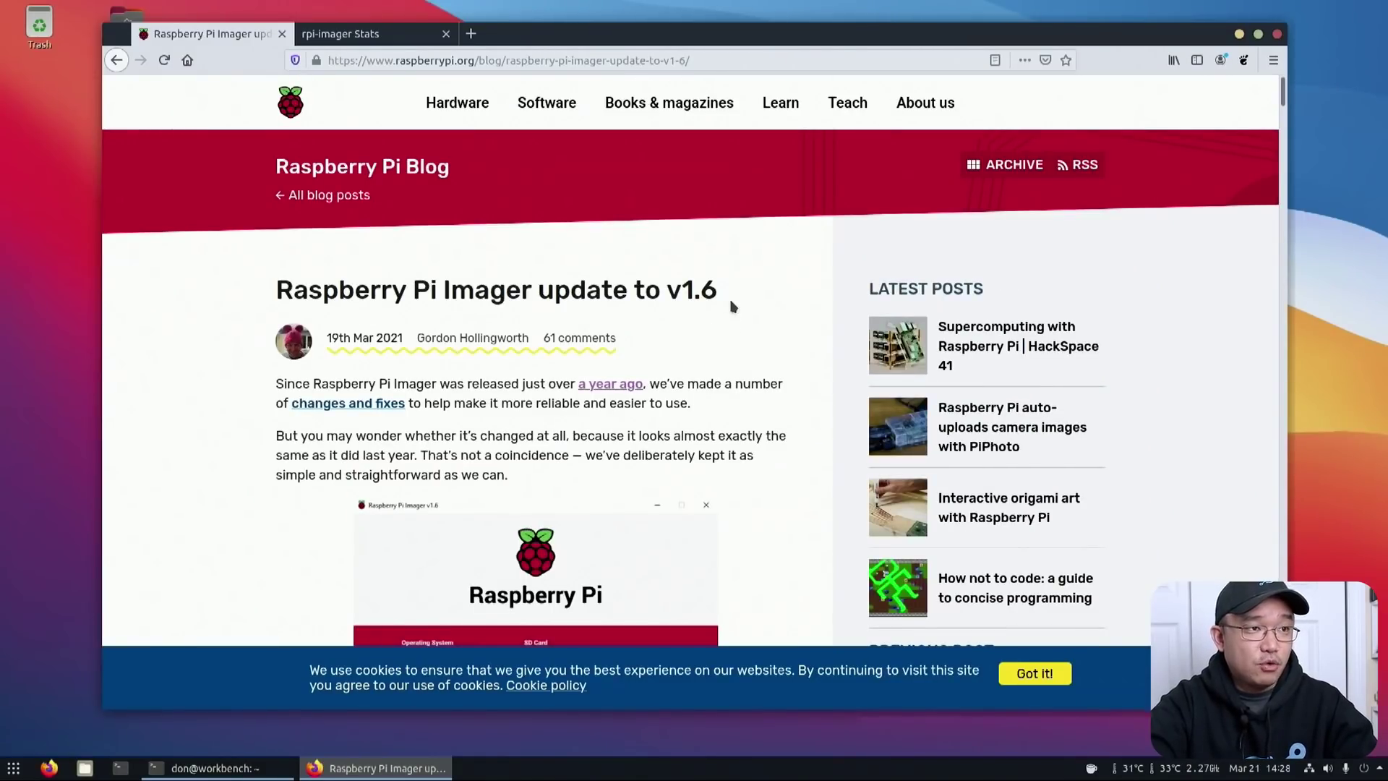
Launch Imager v1.5 from an 'ima' app search and accept its newer-version offer.
{"action": "left_click", "coordinate": [13, 768]}
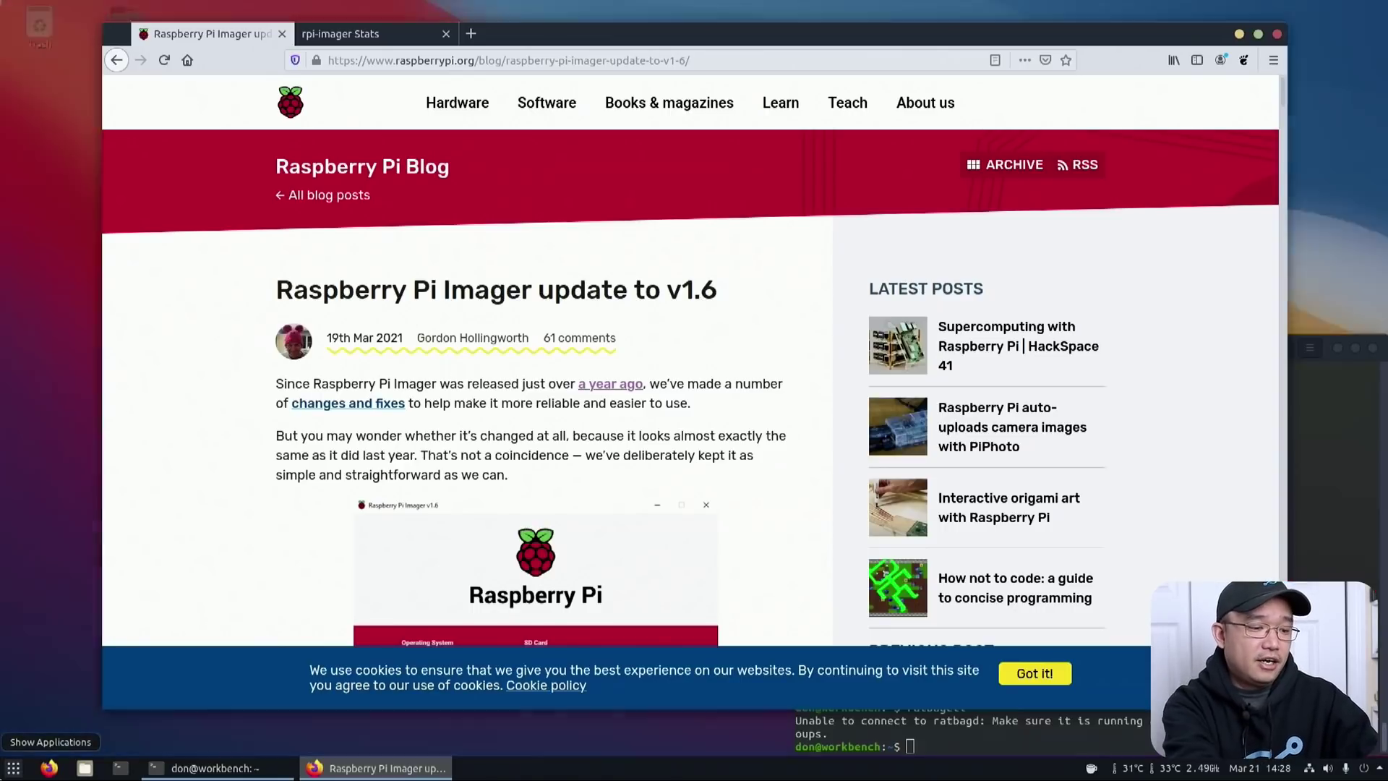
{"action": "type", "text": "ima"}
{"action": "key", "text": "Return"}
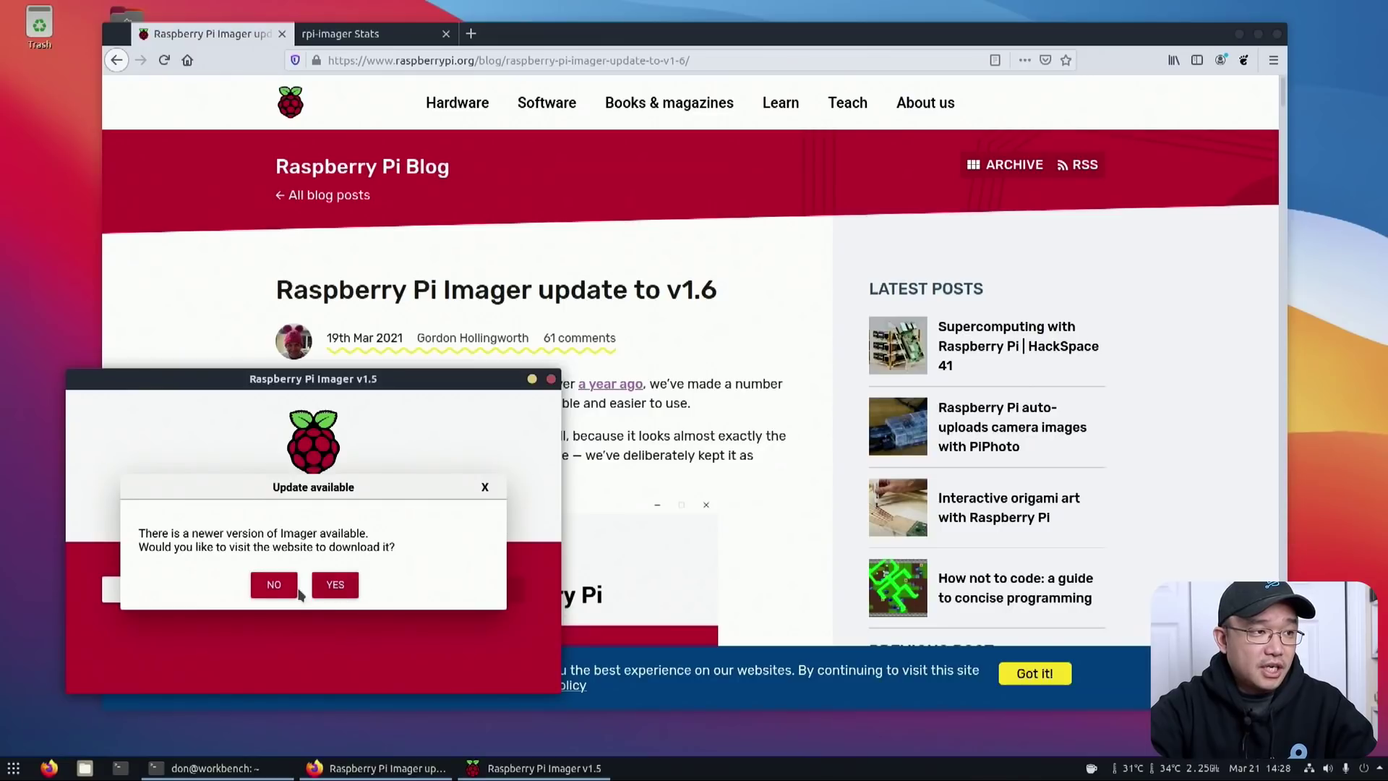
{"action": "left_click", "coordinate": [335, 585]}
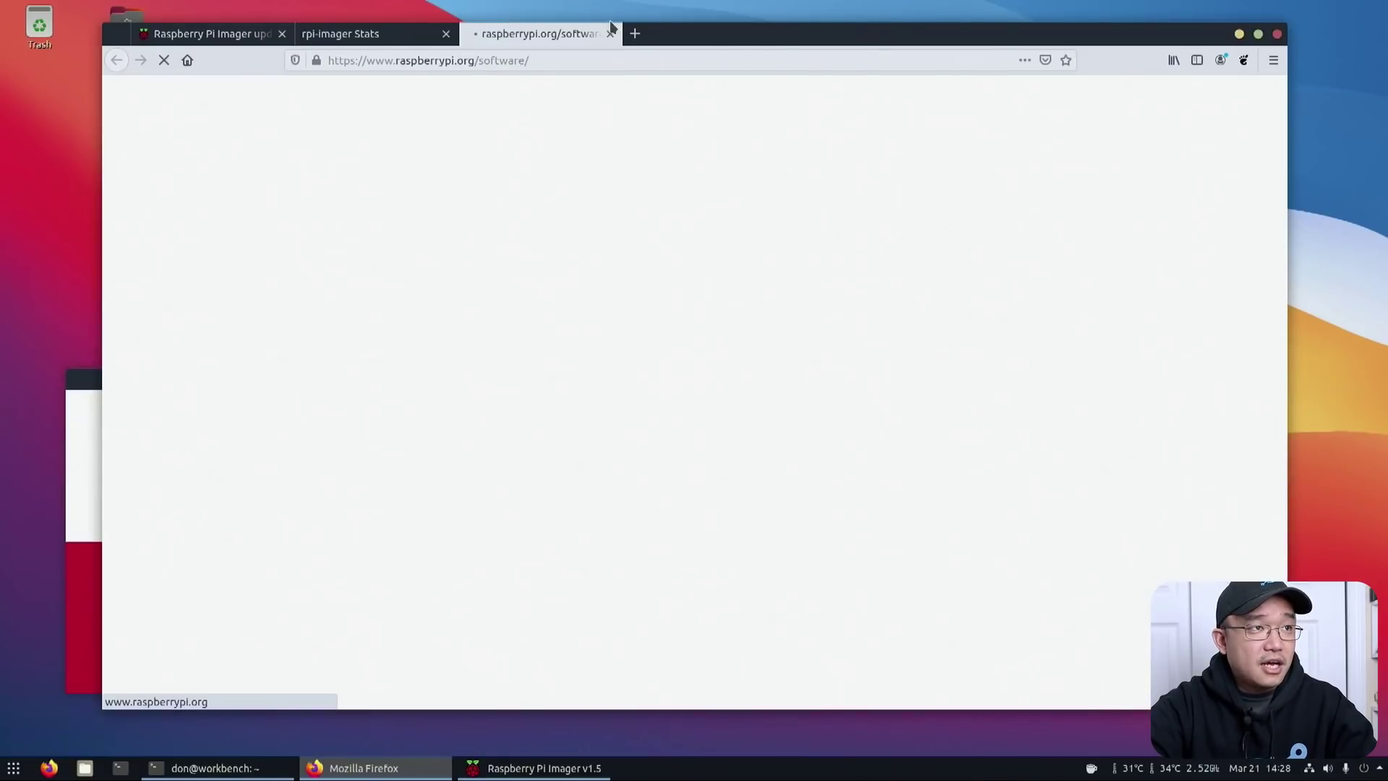
Find the 'sudo apt install rpi-imager' command on the software page and bring up the terminal.
{"action": "scroll", "coordinate": [627, 461], "scroll_direction": "down", "scroll_amount": 6}
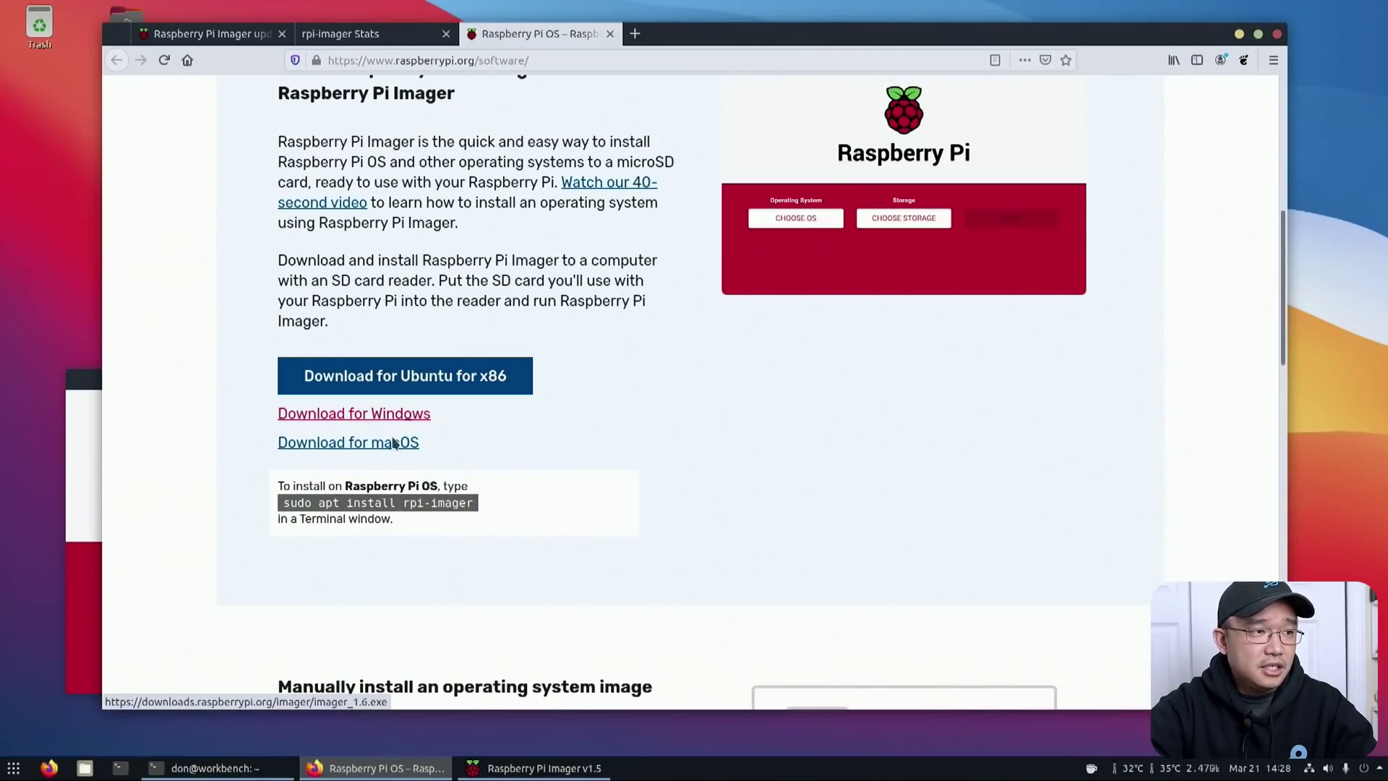
{"action": "left_click_drag", "start_coordinate": [265, 523], "coordinate": [273, 517]}
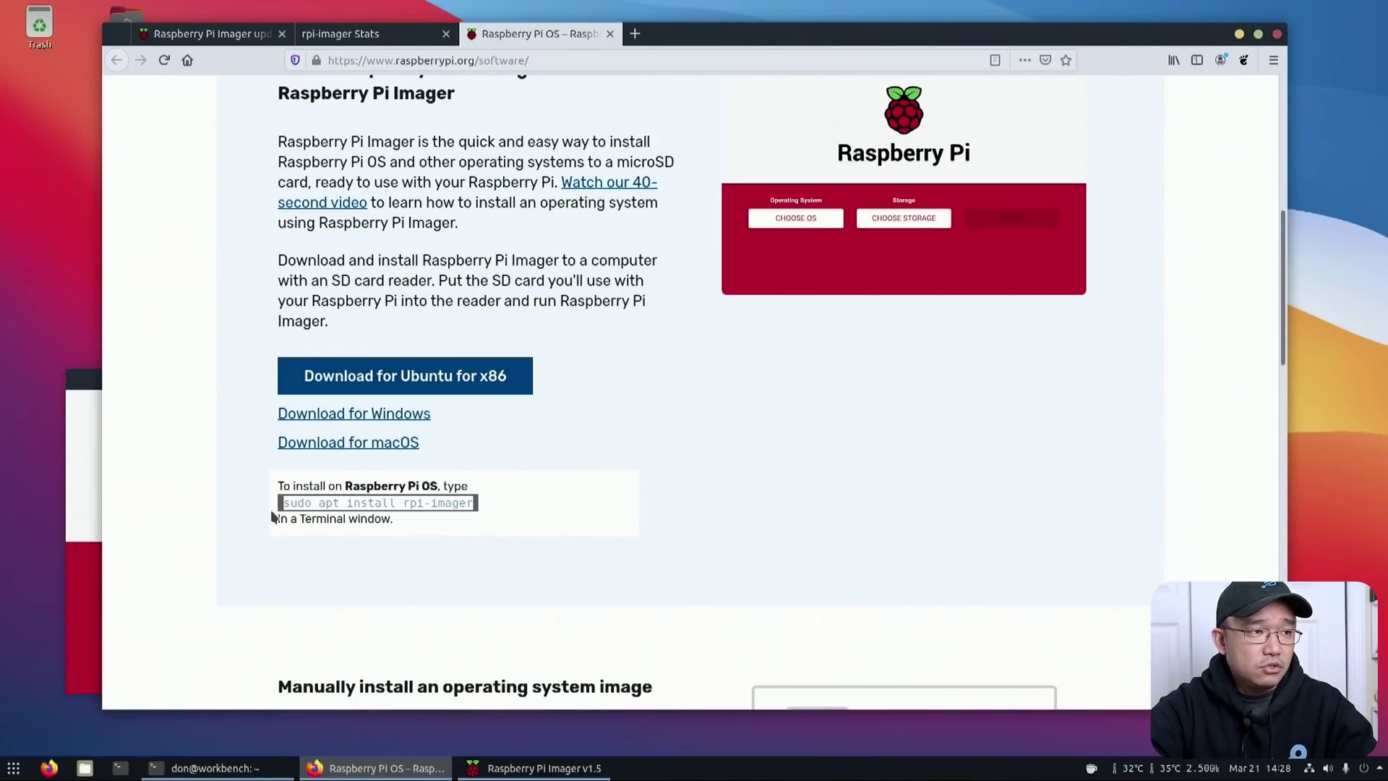
{"action": "left_click", "coordinate": [484, 510]}
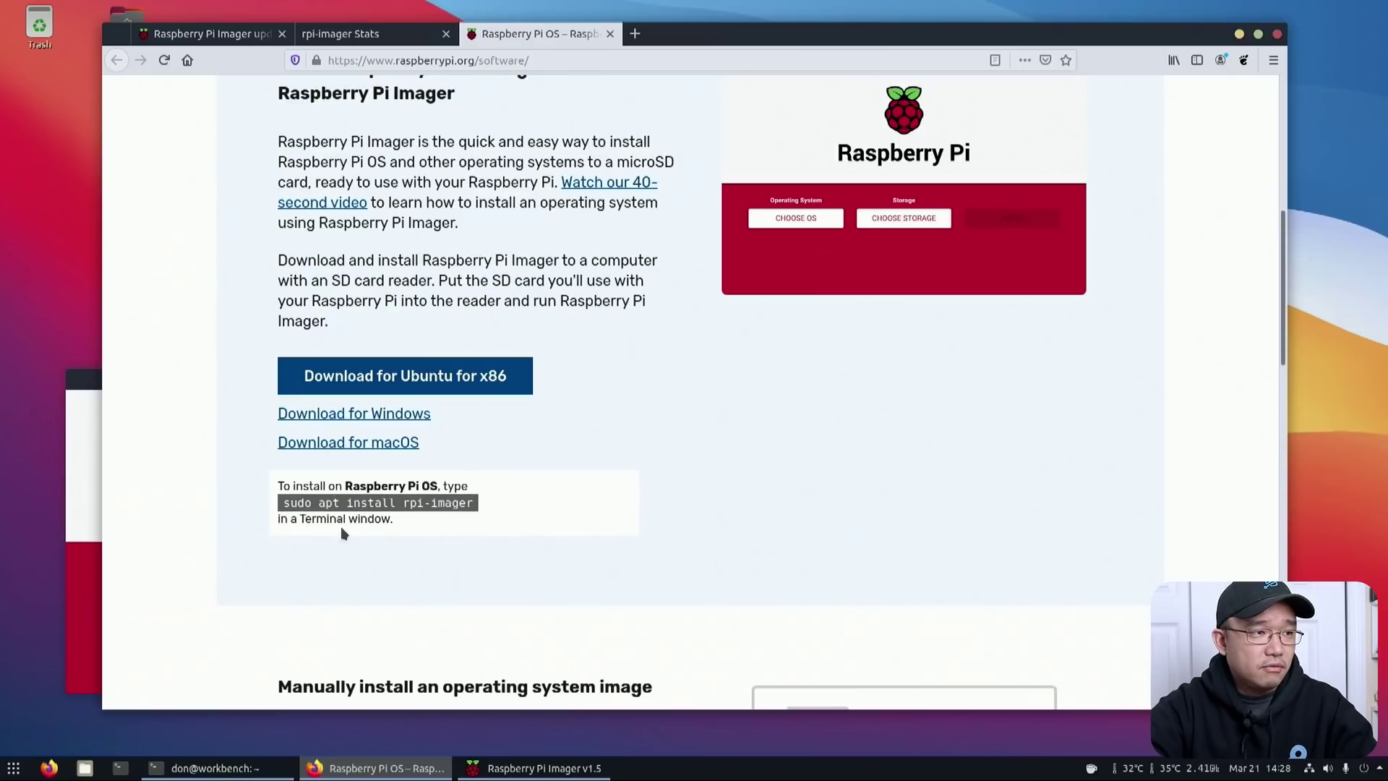
{"action": "left_click", "coordinate": [121, 766]}
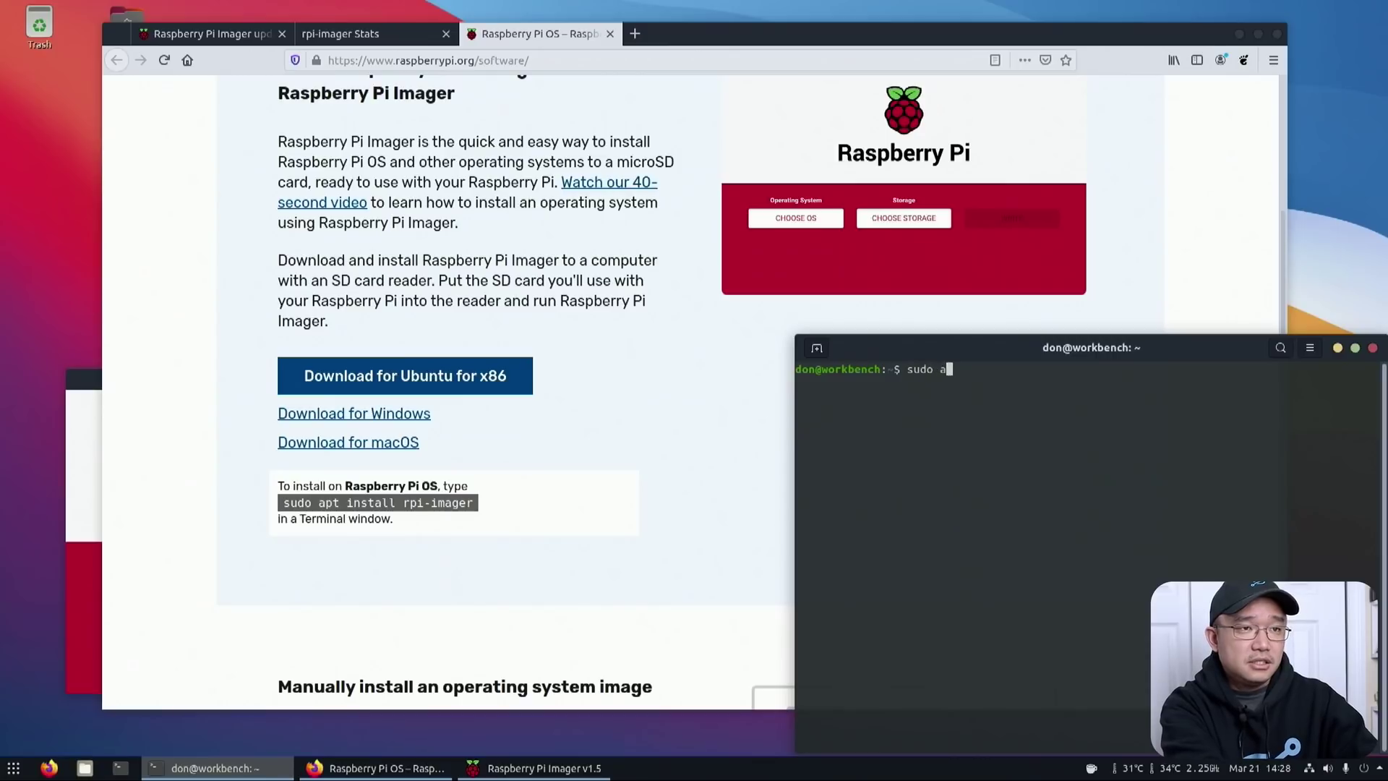
Run sudo apt update and reinstall rpi-imager, which reports version 1.5 is already newest.
{"action": "key", "text": "Return"}
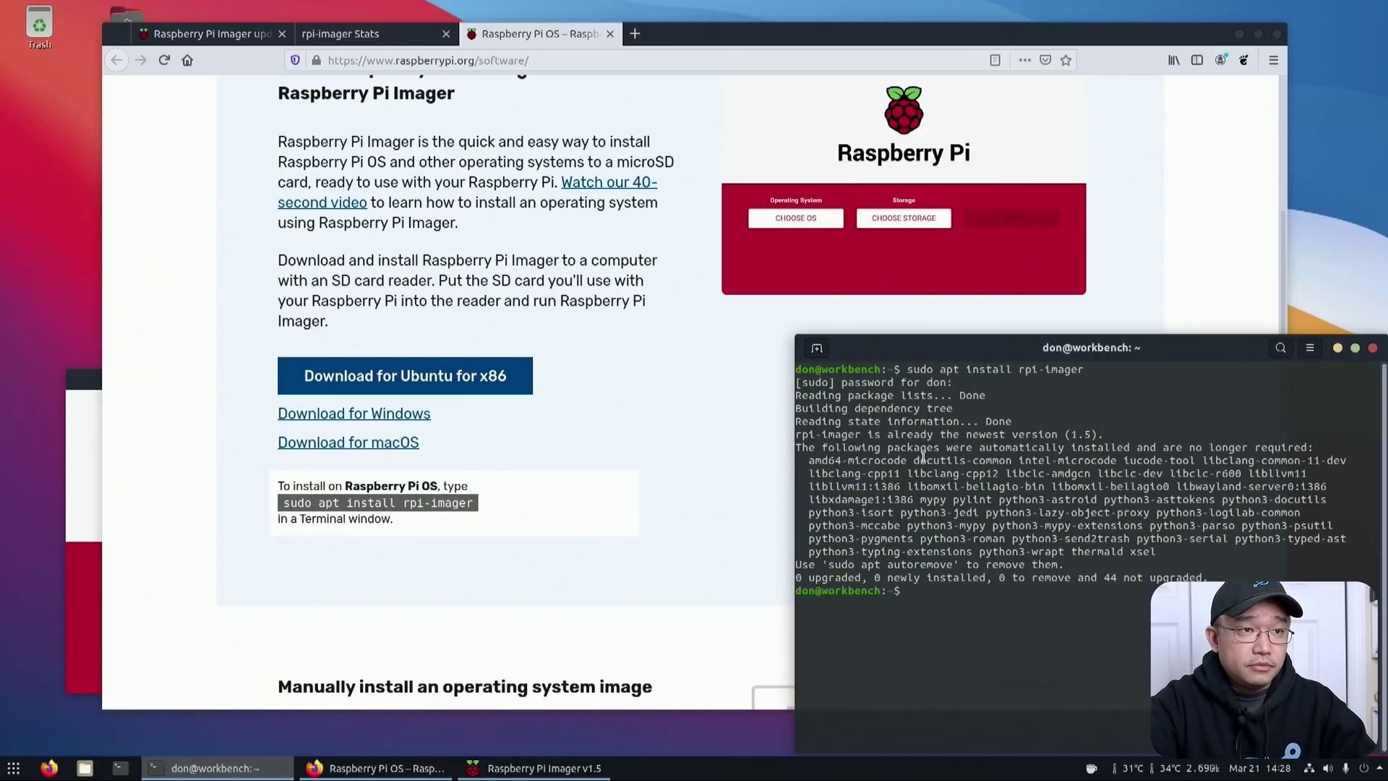
{"action": "left_click_drag", "start_coordinate": [978, 444], "coordinate": [1081, 439]}
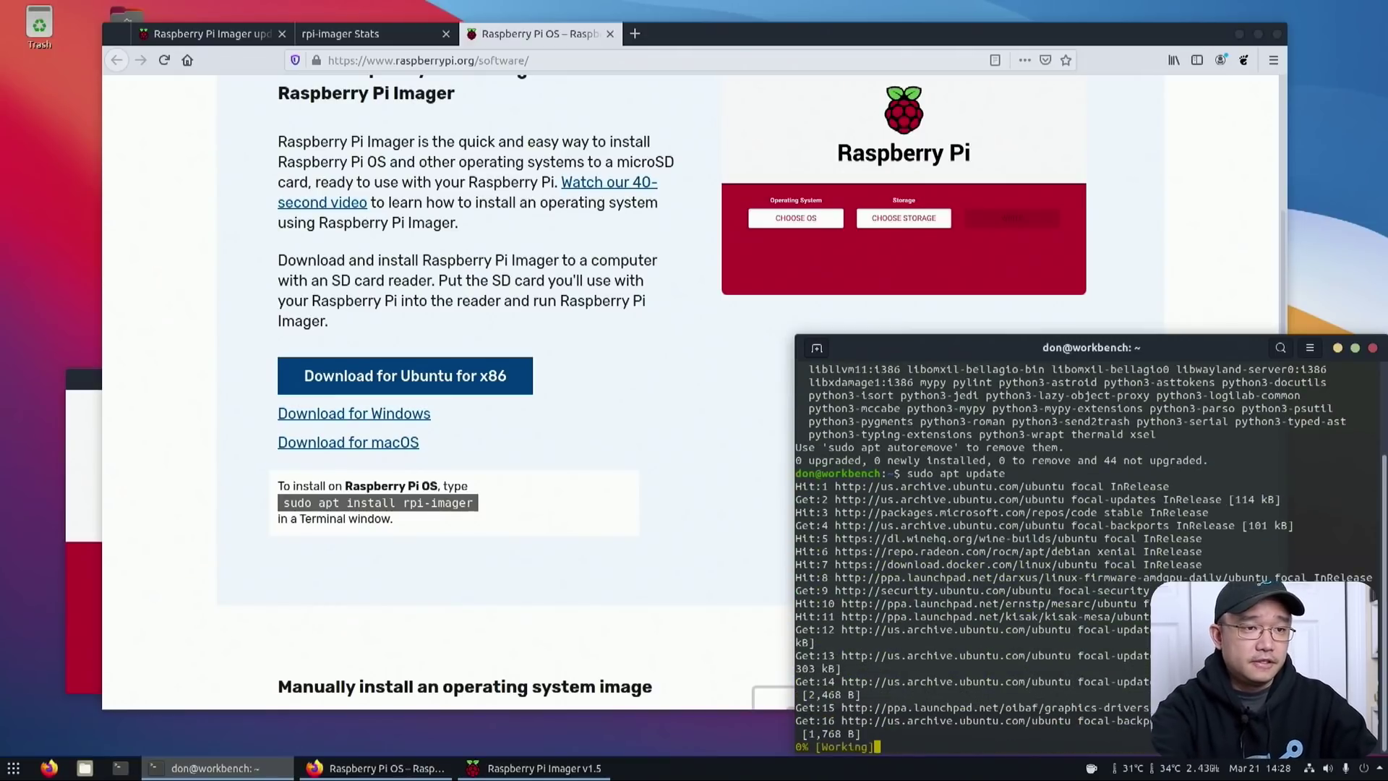
{"action": "left_click_drag", "start_coordinate": [1155, 347], "coordinate": [492, 254]}
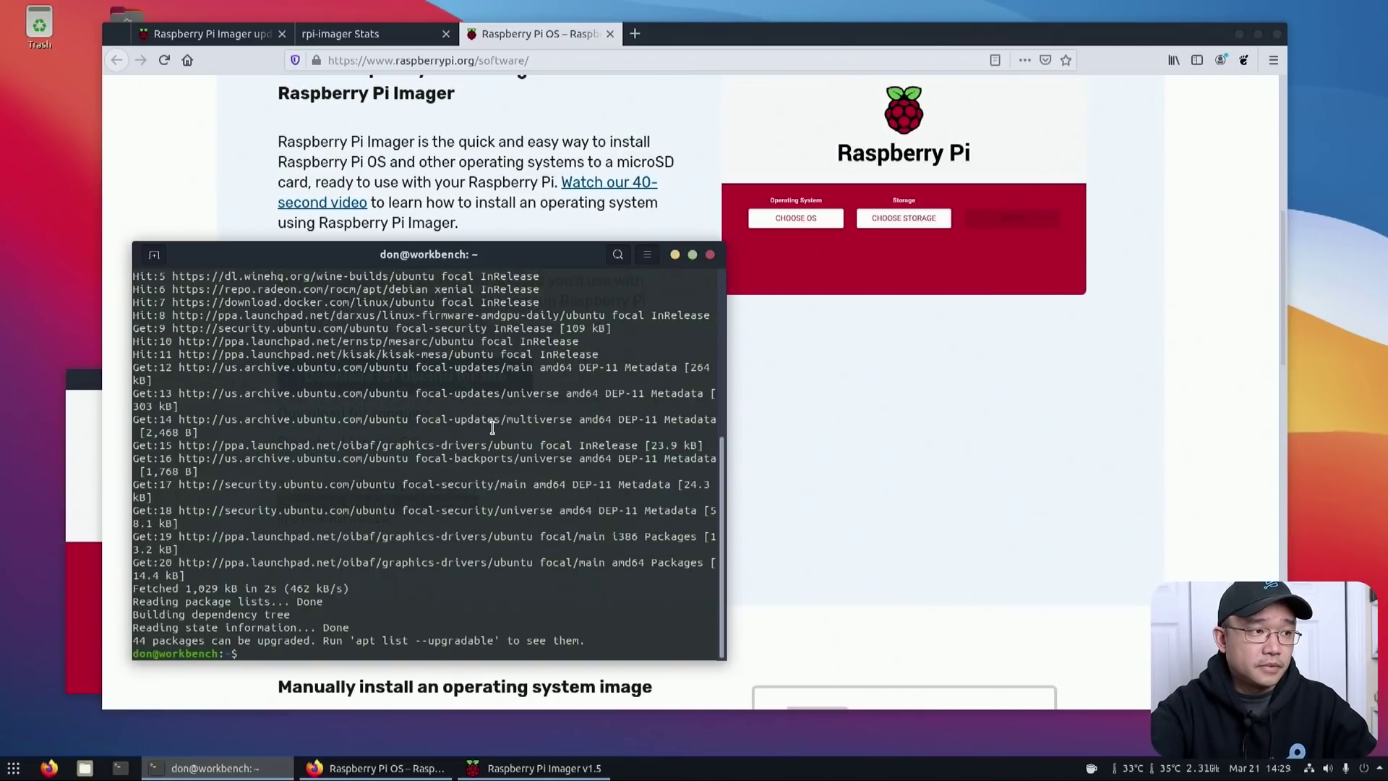
{"action": "key", "text": "Return"}
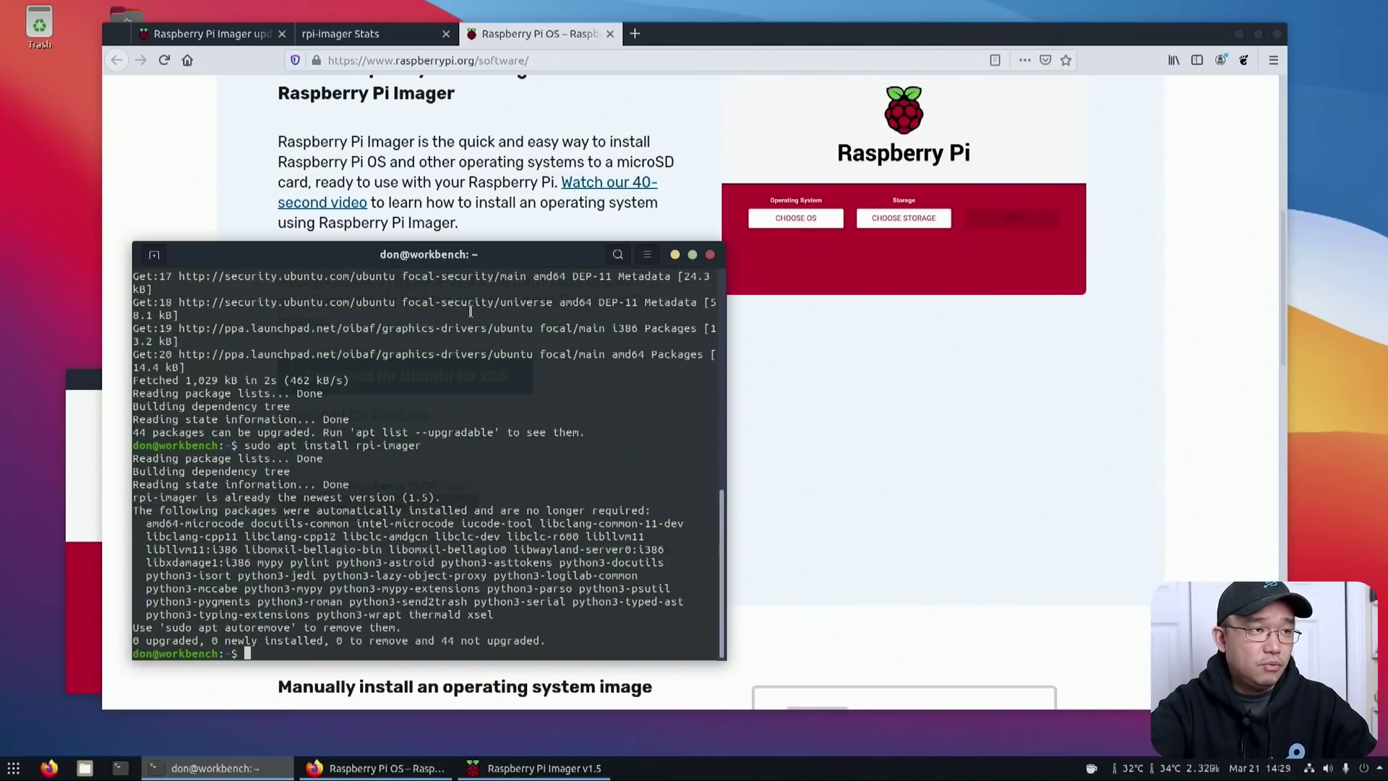
{"action": "left_click_drag", "start_coordinate": [504, 264], "coordinate": [402, 109]}
{"action": "left_click", "coordinate": [316, 515]}
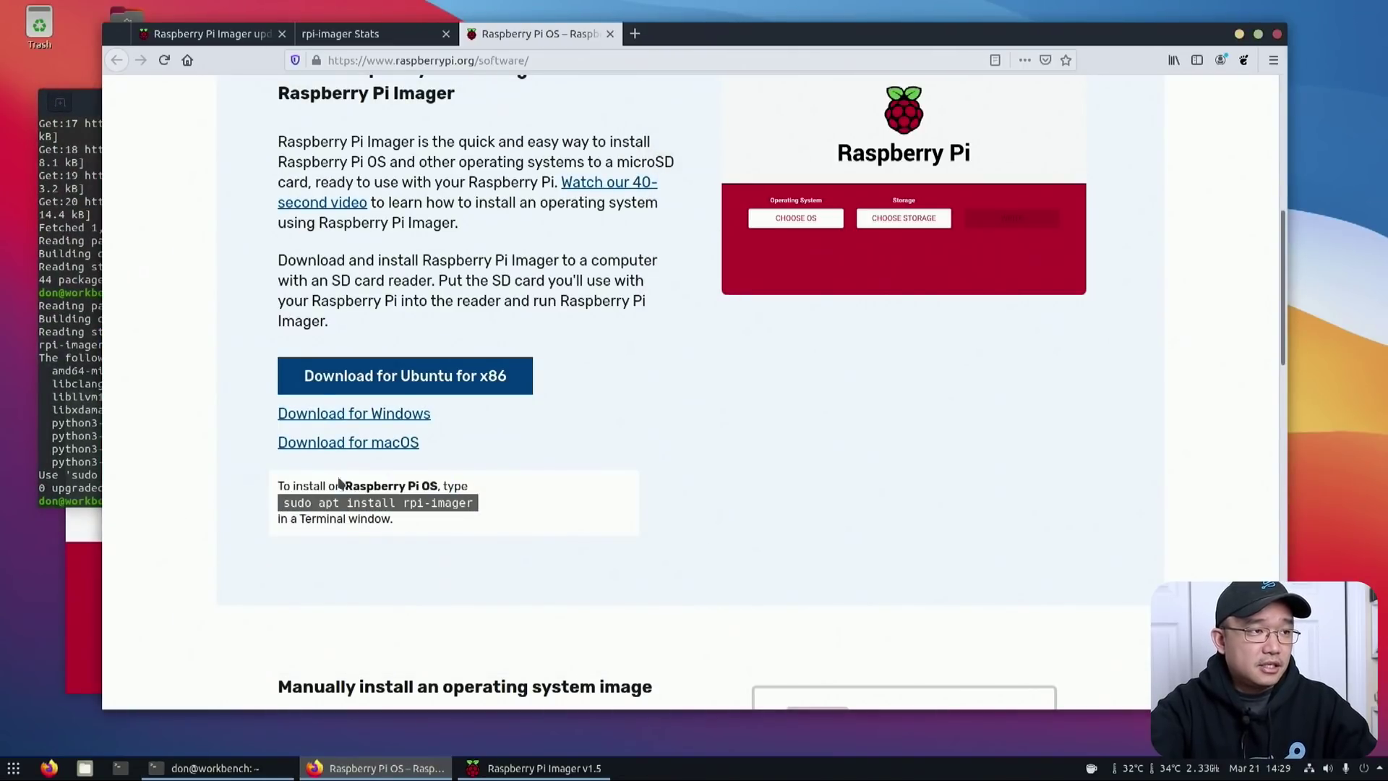
Download and save the Ubuntu x86 package imager_1.6_amd64.deb.
{"action": "left_click", "coordinate": [417, 368]}
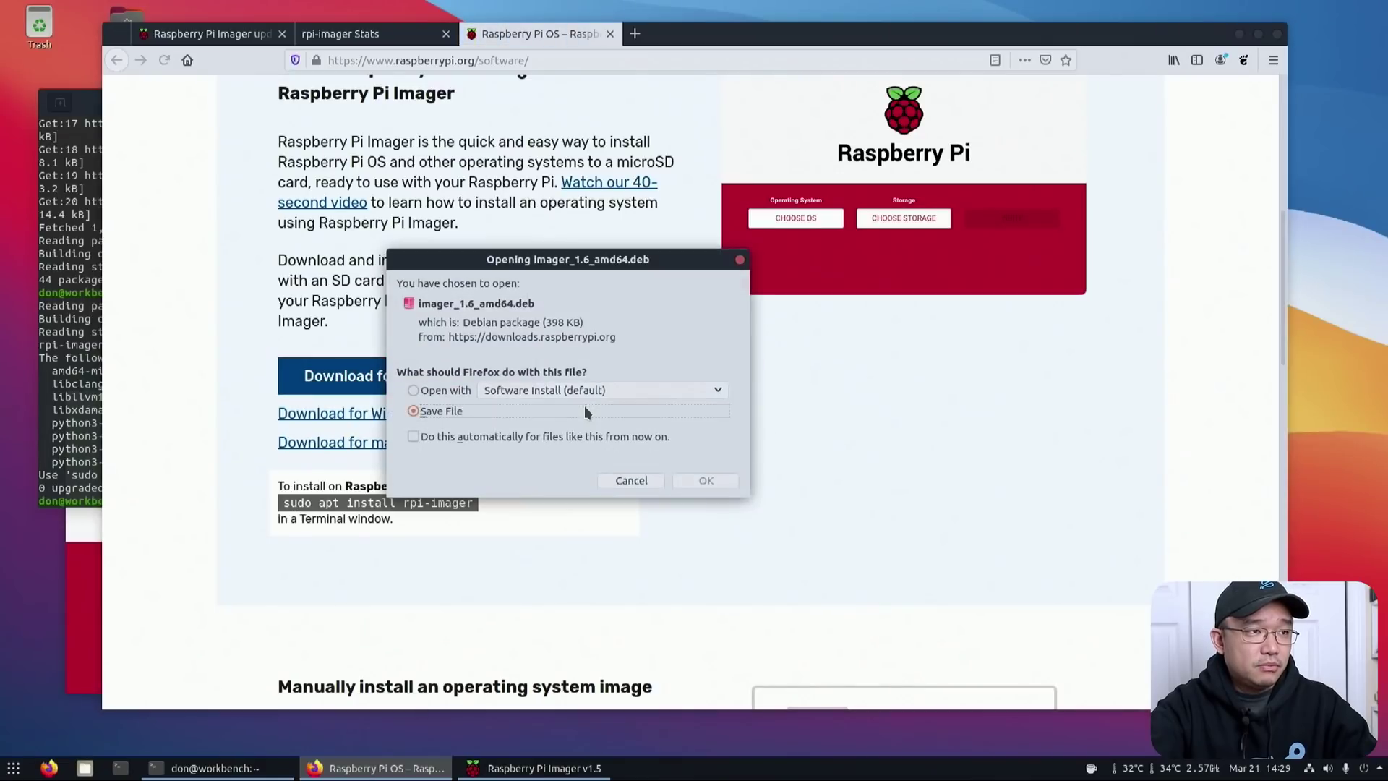
{"action": "left_click", "coordinate": [707, 480]}
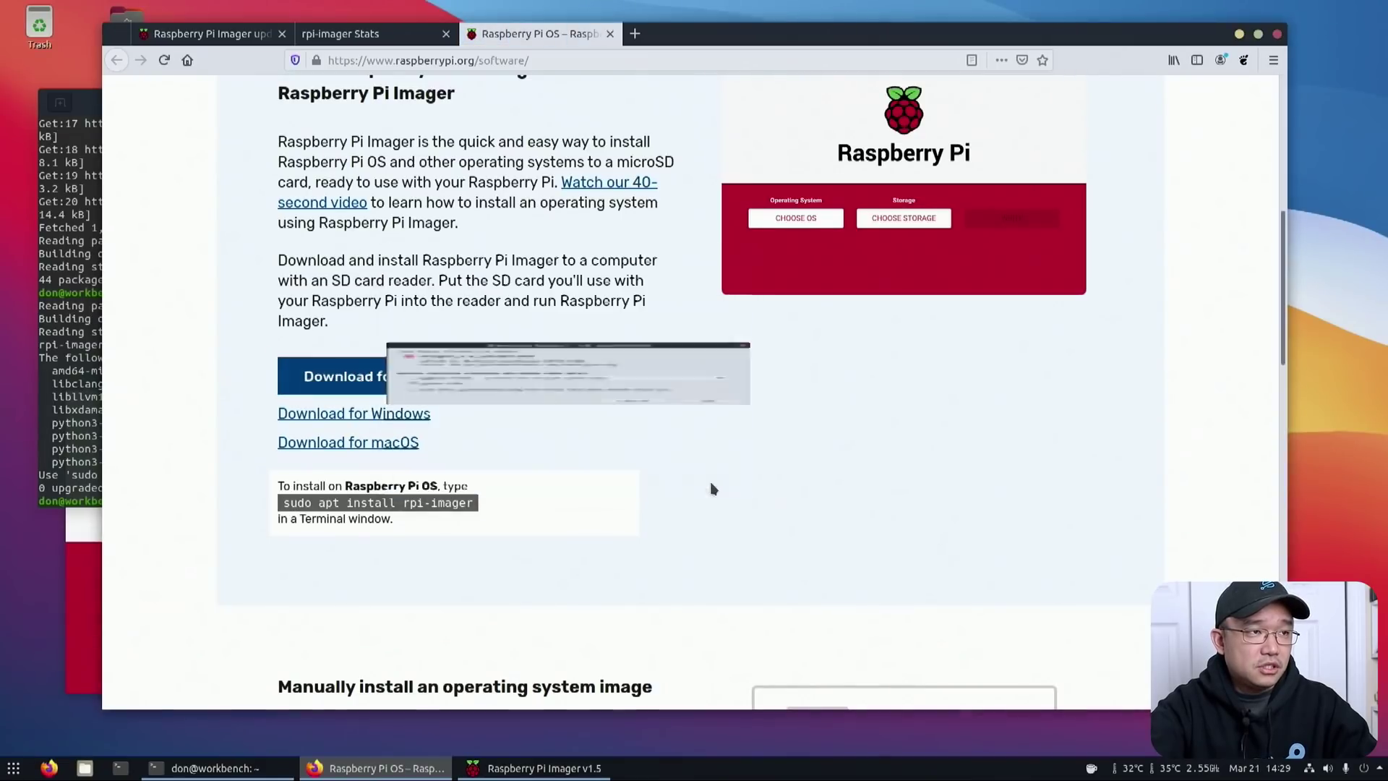
{"action": "left_click", "coordinate": [61, 439]}
From Downloads, apt install ./imager_1.6_amd64.deb to upgrade to 1.6, and close Imager v1.5.
{"action": "type", "text": "cd Dow"}
{"action": "key", "text": "Tab"}
{"action": "key", "text": "Return"}
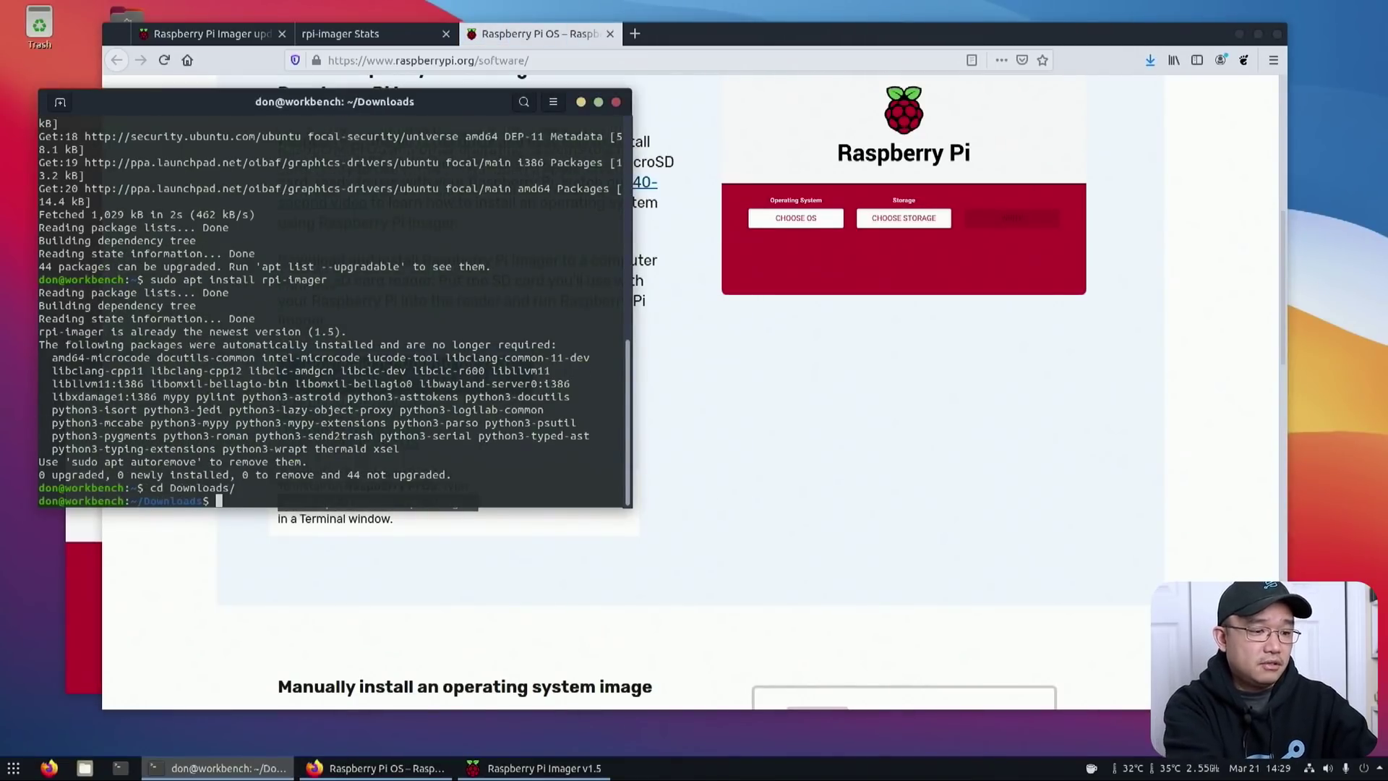
{"action": "type", "text": "ls"}
{"action": "key", "text": "Return"}
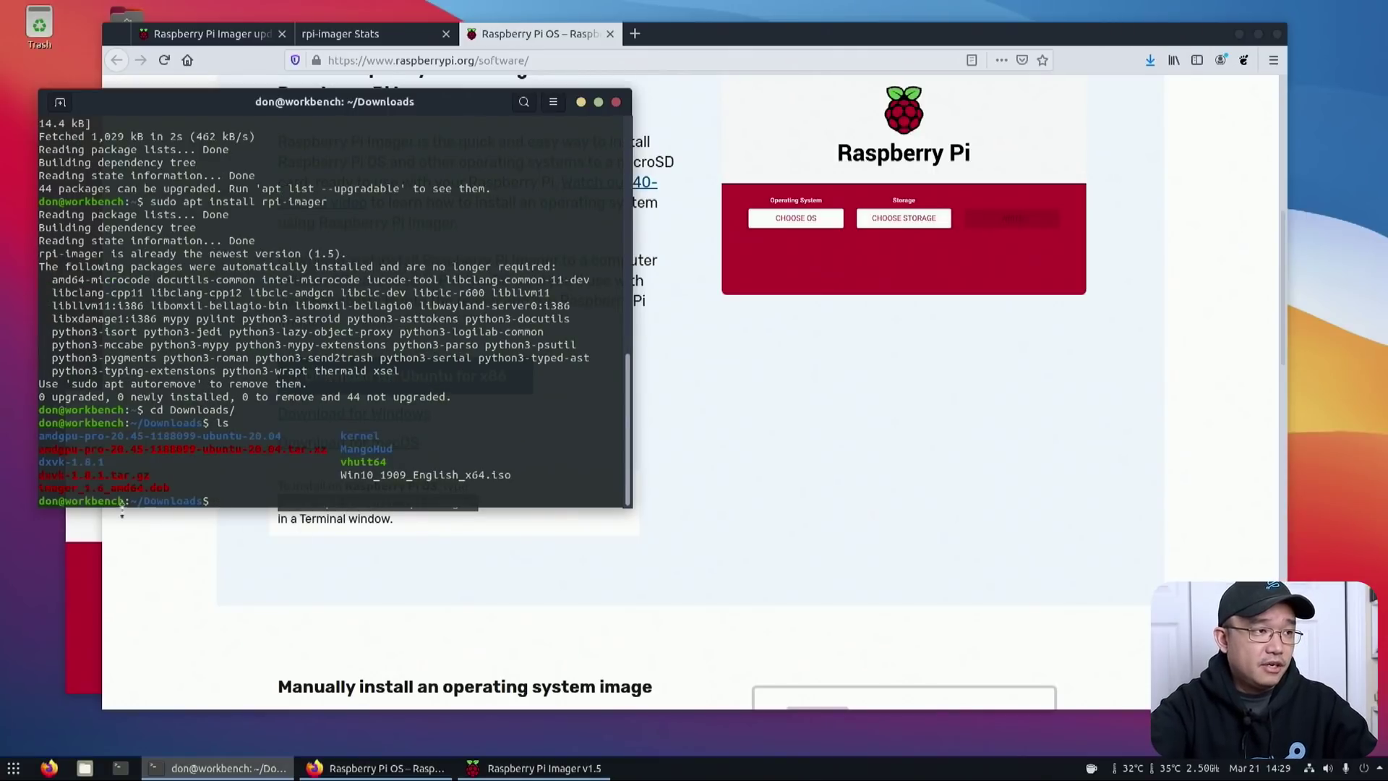
{"action": "triple_click", "coordinate": [178, 489]}
{"action": "left_click", "coordinate": [269, 483]}
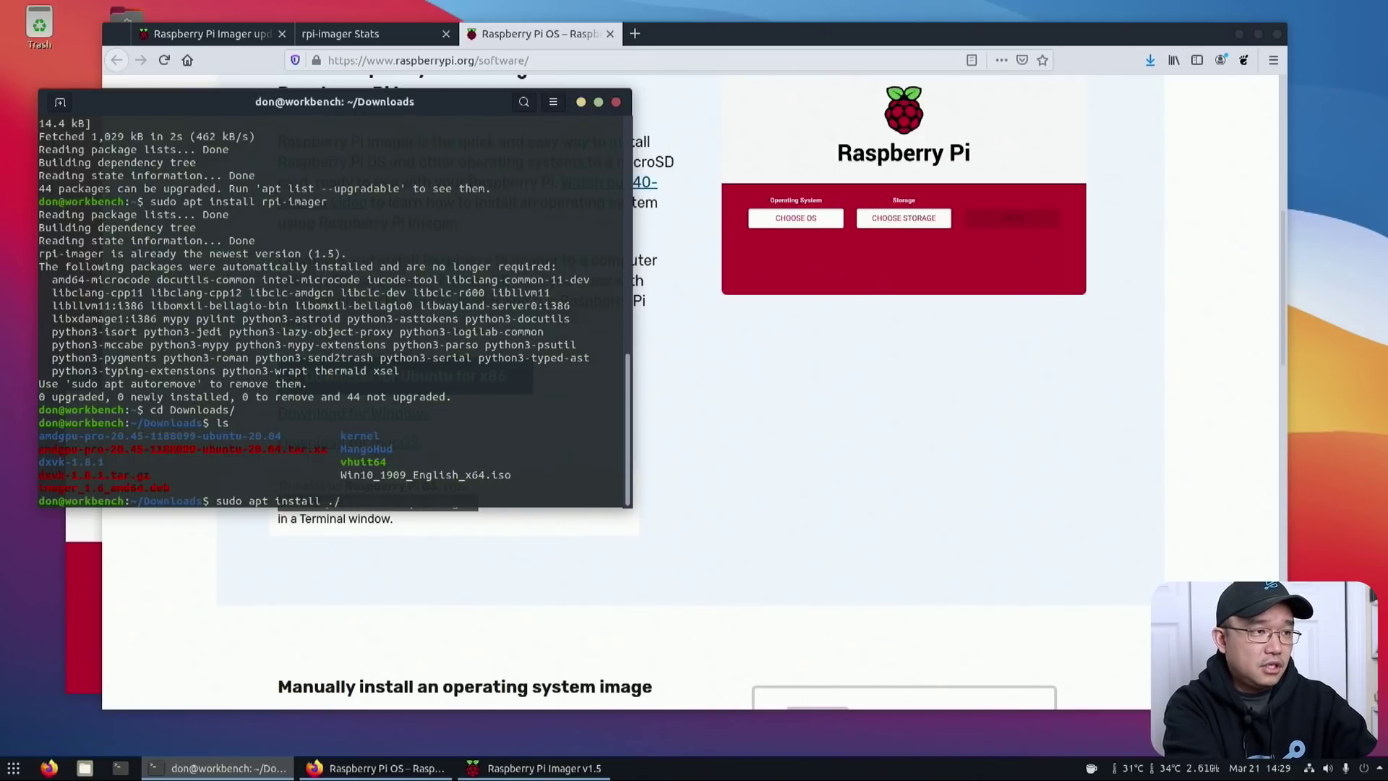
{"action": "key", "text": "Return"}
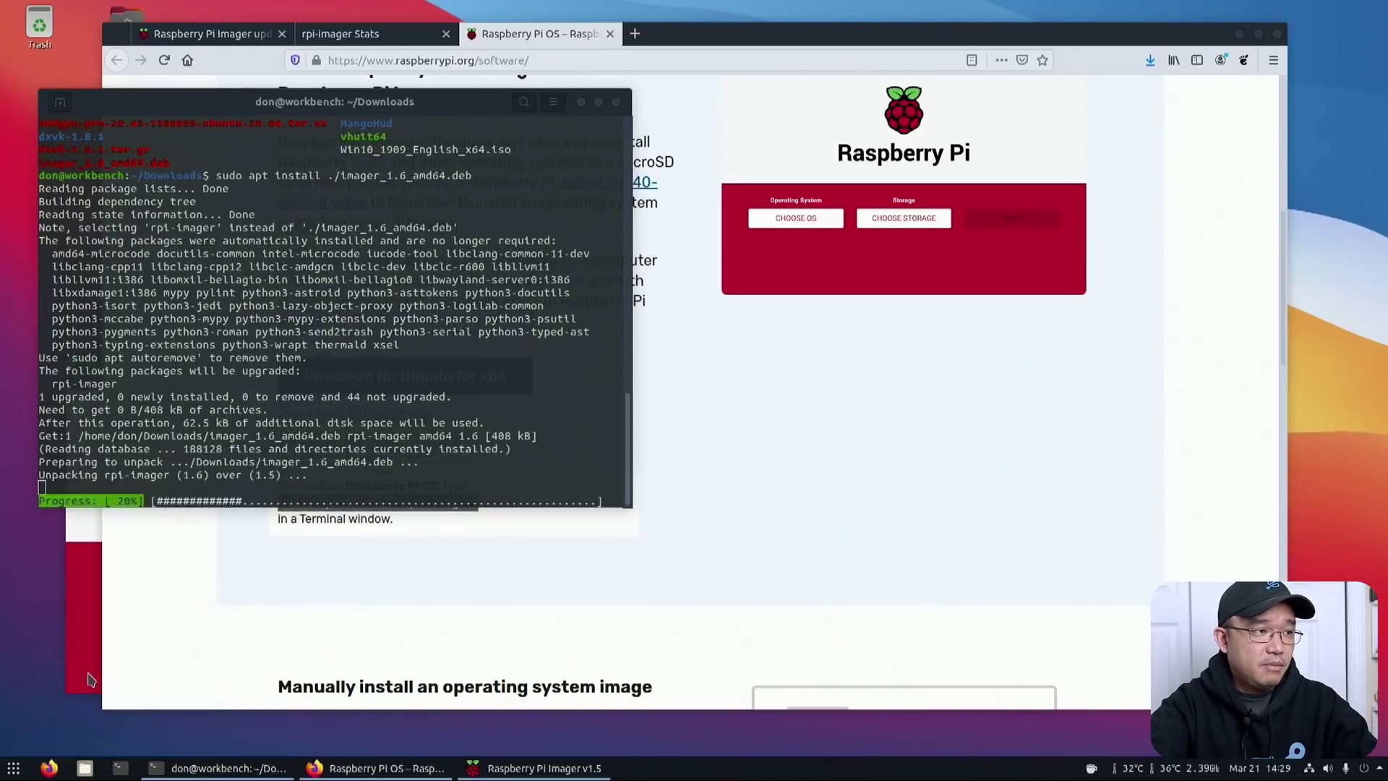
{"action": "left_click", "coordinate": [553, 378]}
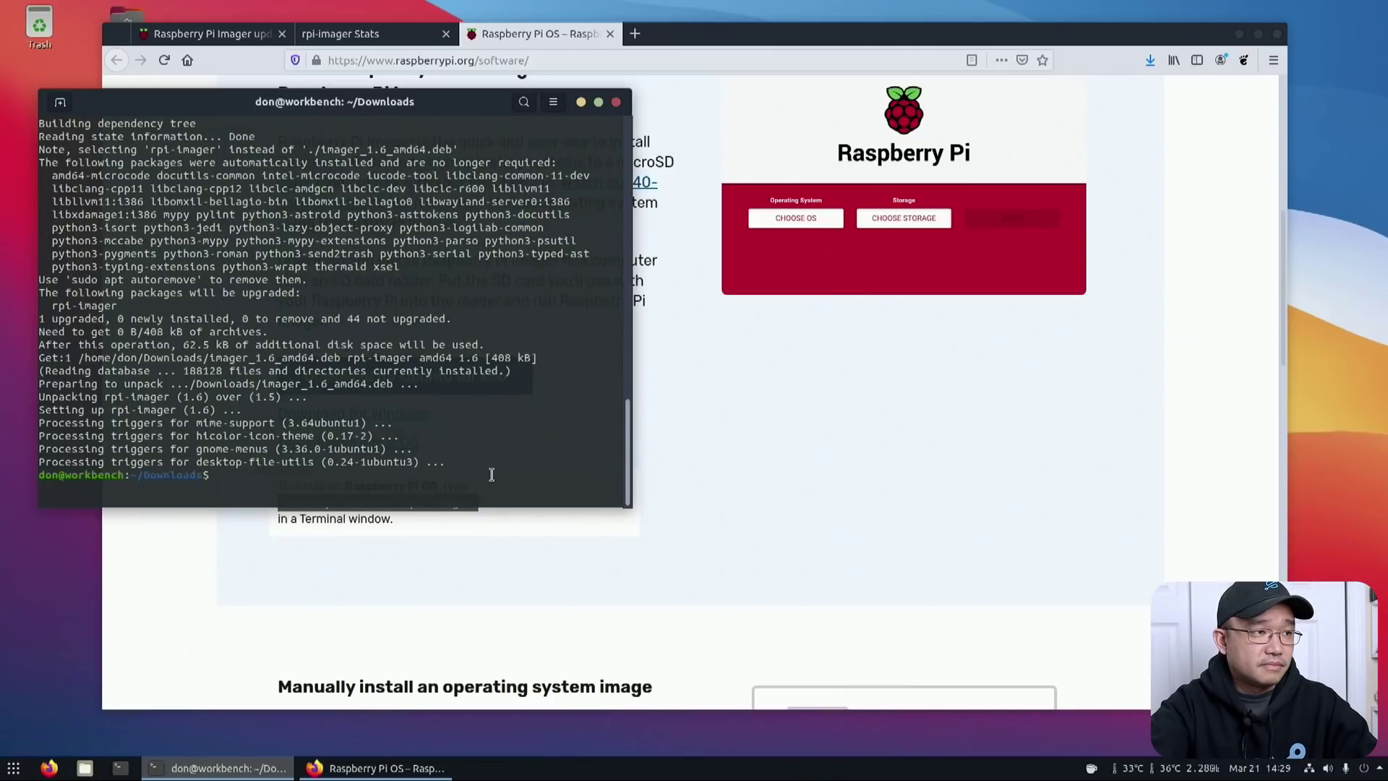
Launch the newly installed Imager v1.6 via an 'im' search, centre it, and minimize the terminal.
{"action": "left_click", "coordinate": [13, 766]}
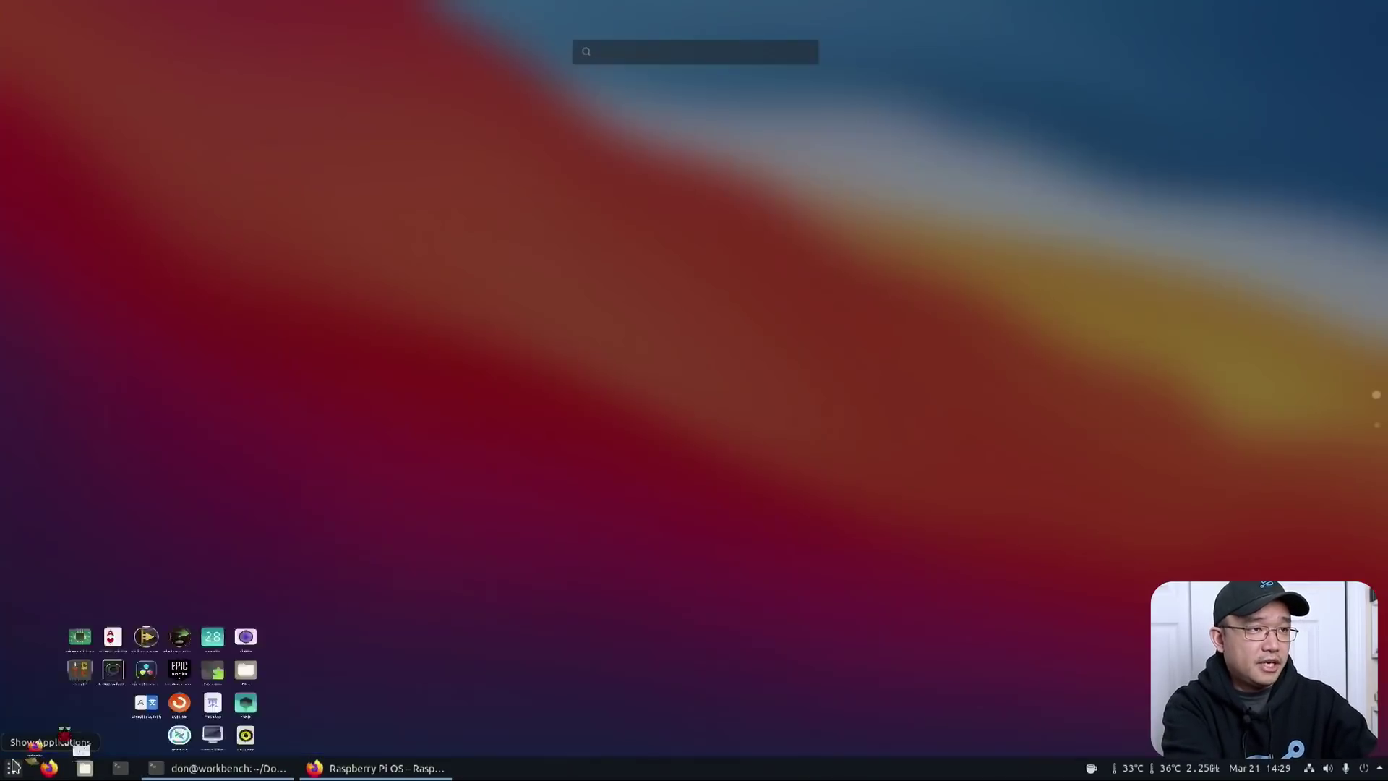
{"action": "type", "text": "im"}
{"action": "key", "text": "Return"}
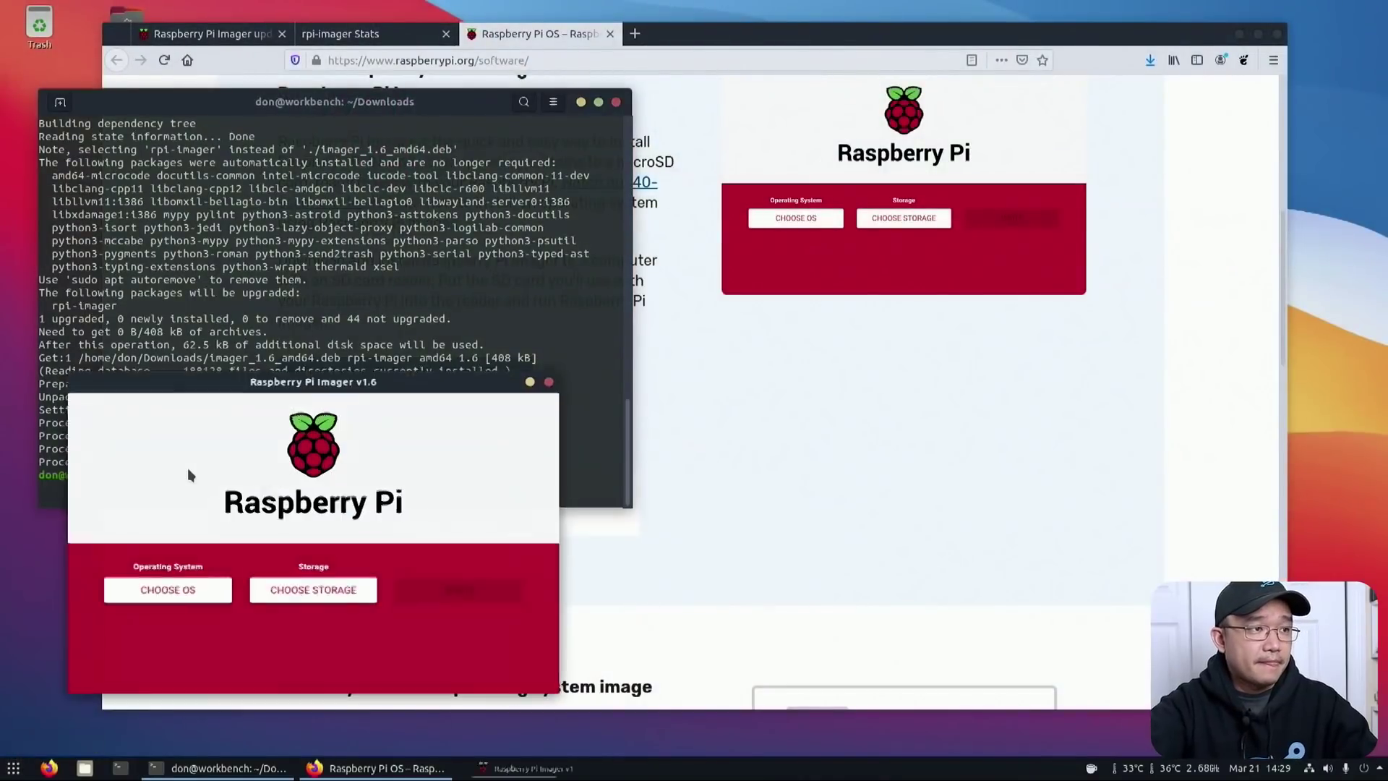
{"action": "left_click_drag", "start_coordinate": [391, 383], "coordinate": [587, 267]}
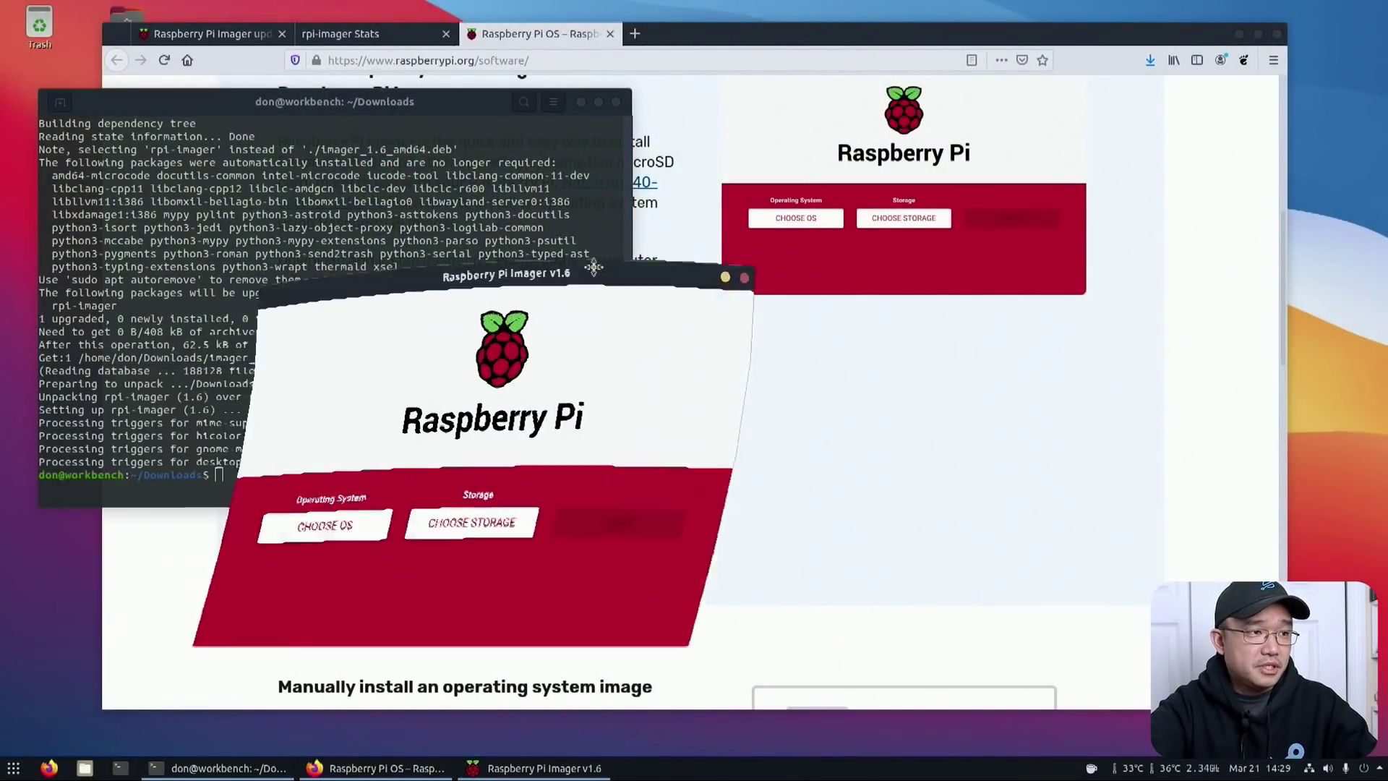
{"action": "left_click", "coordinate": [581, 102]}
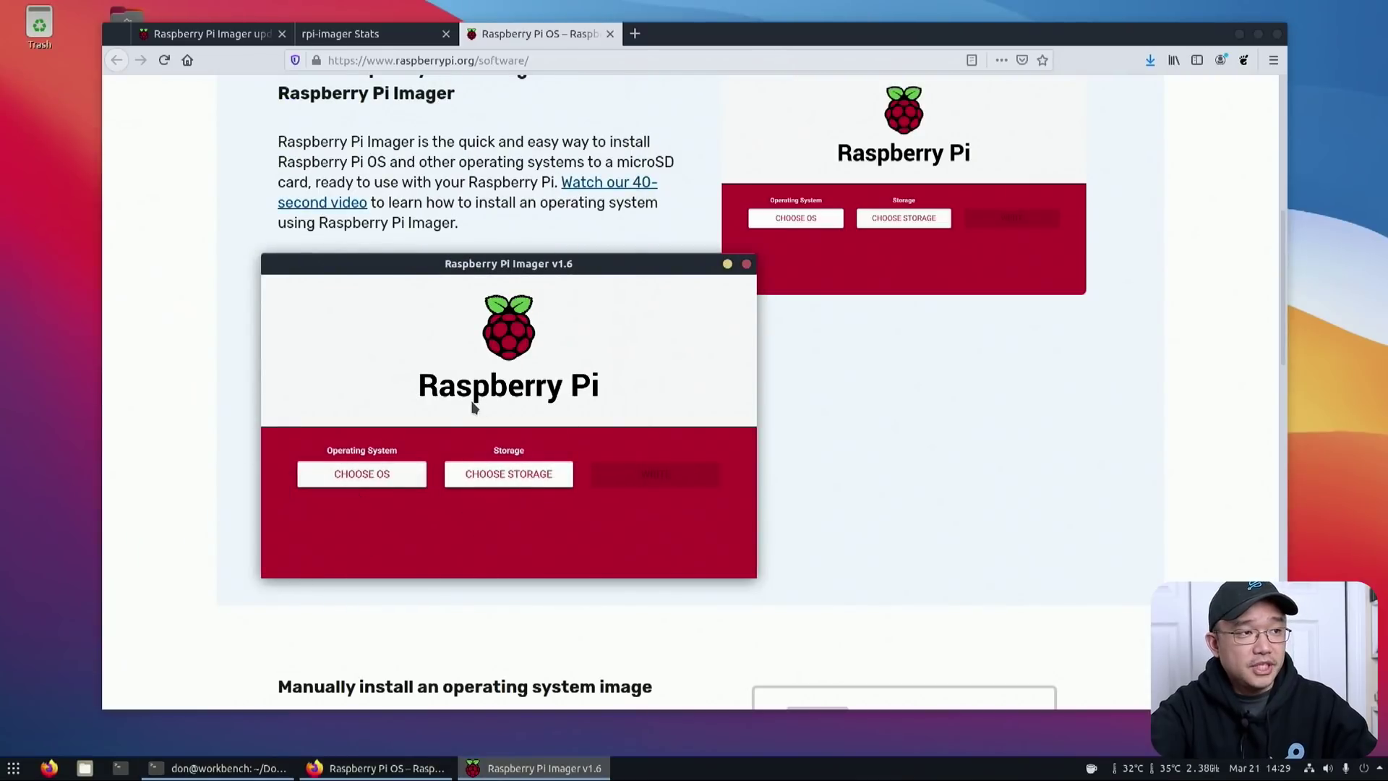
Browse the Raspberry Pi OS (other) and Other general purpose OS categories in the OS chooser.
{"action": "left_click", "coordinate": [394, 477]}
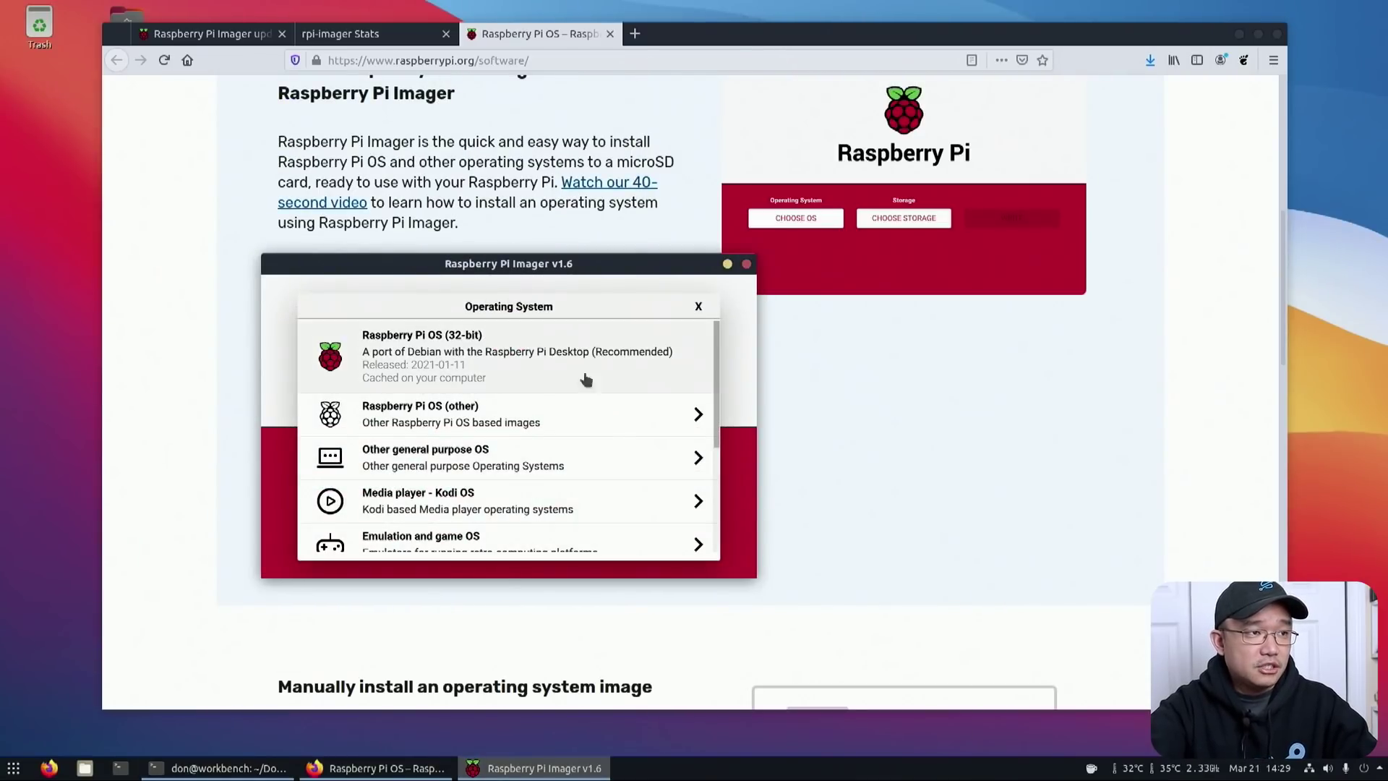
{"action": "scroll", "coordinate": [521, 504], "scroll_direction": "down", "scroll_amount": 2}
{"action": "scroll", "coordinate": [521, 504], "scroll_direction": "down", "scroll_amount": 2}
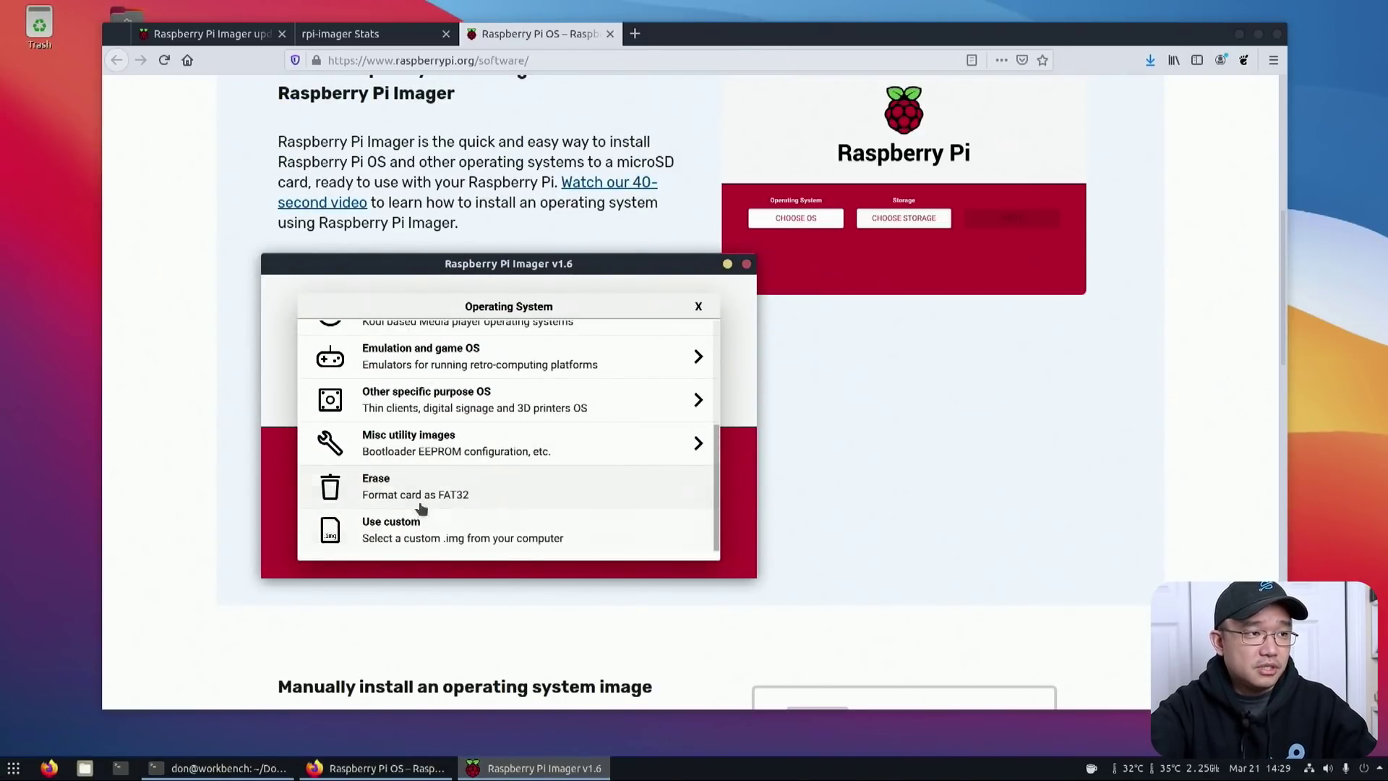
{"action": "scroll", "coordinate": [453, 509], "scroll_direction": "up", "scroll_amount": 4}
{"action": "left_click", "coordinate": [482, 415]}
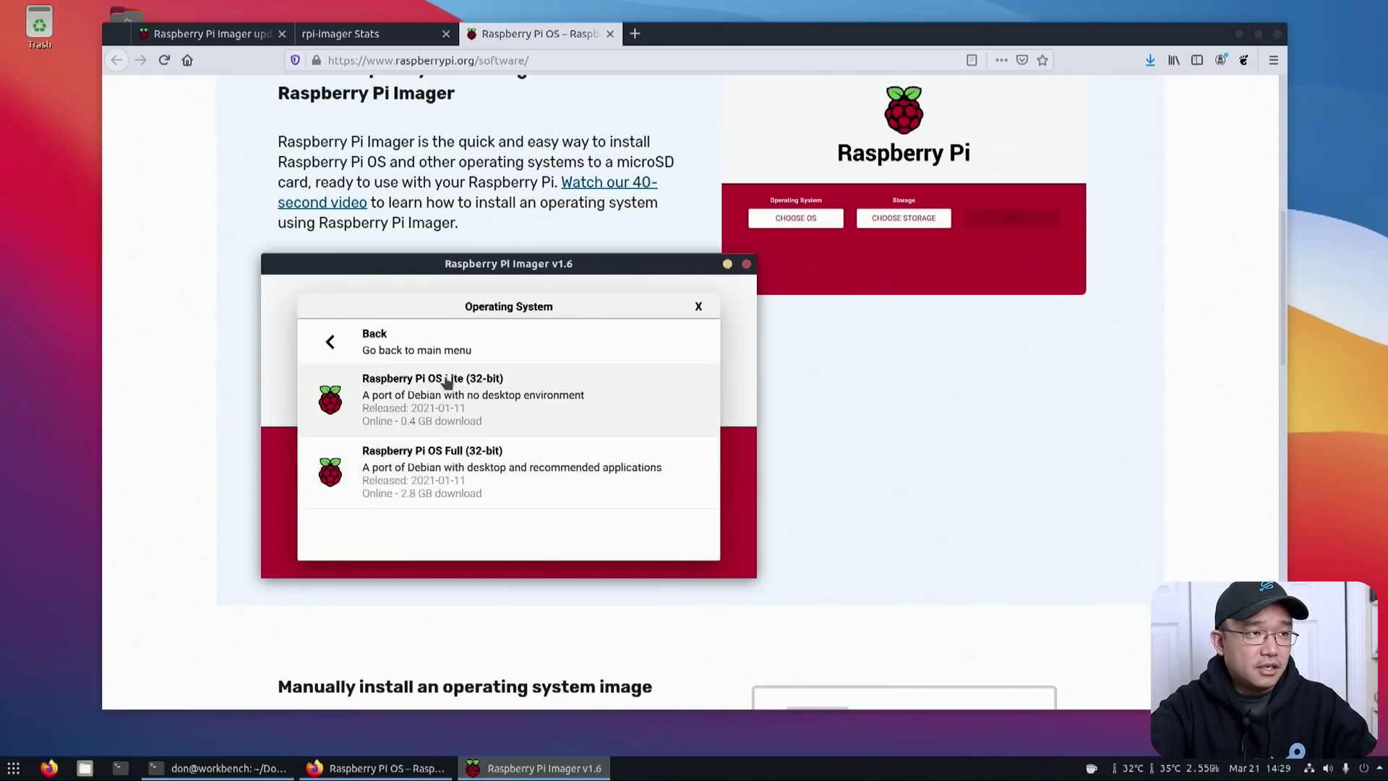
{"action": "left_click", "coordinate": [413, 354]}
{"action": "left_click", "coordinate": [462, 467]}
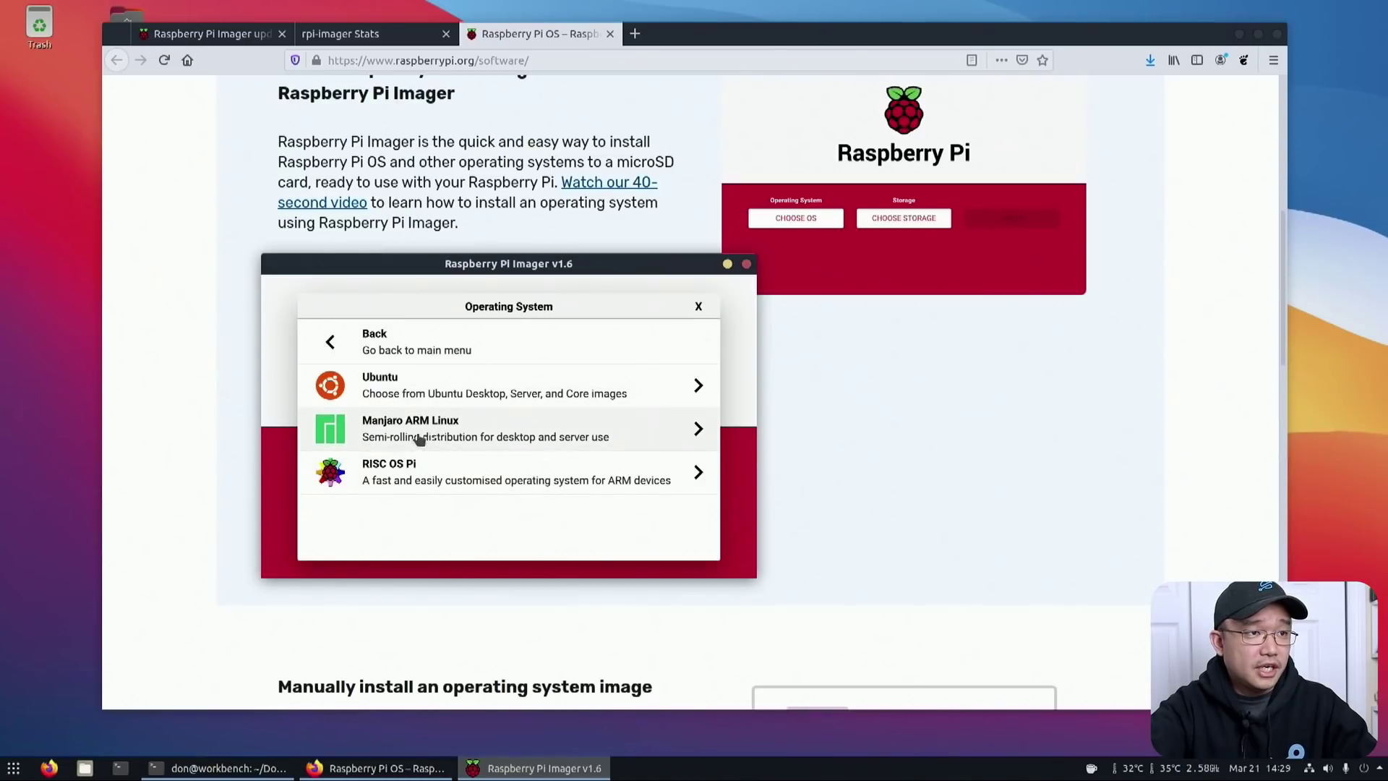
{"action": "left_click", "coordinate": [419, 362]}
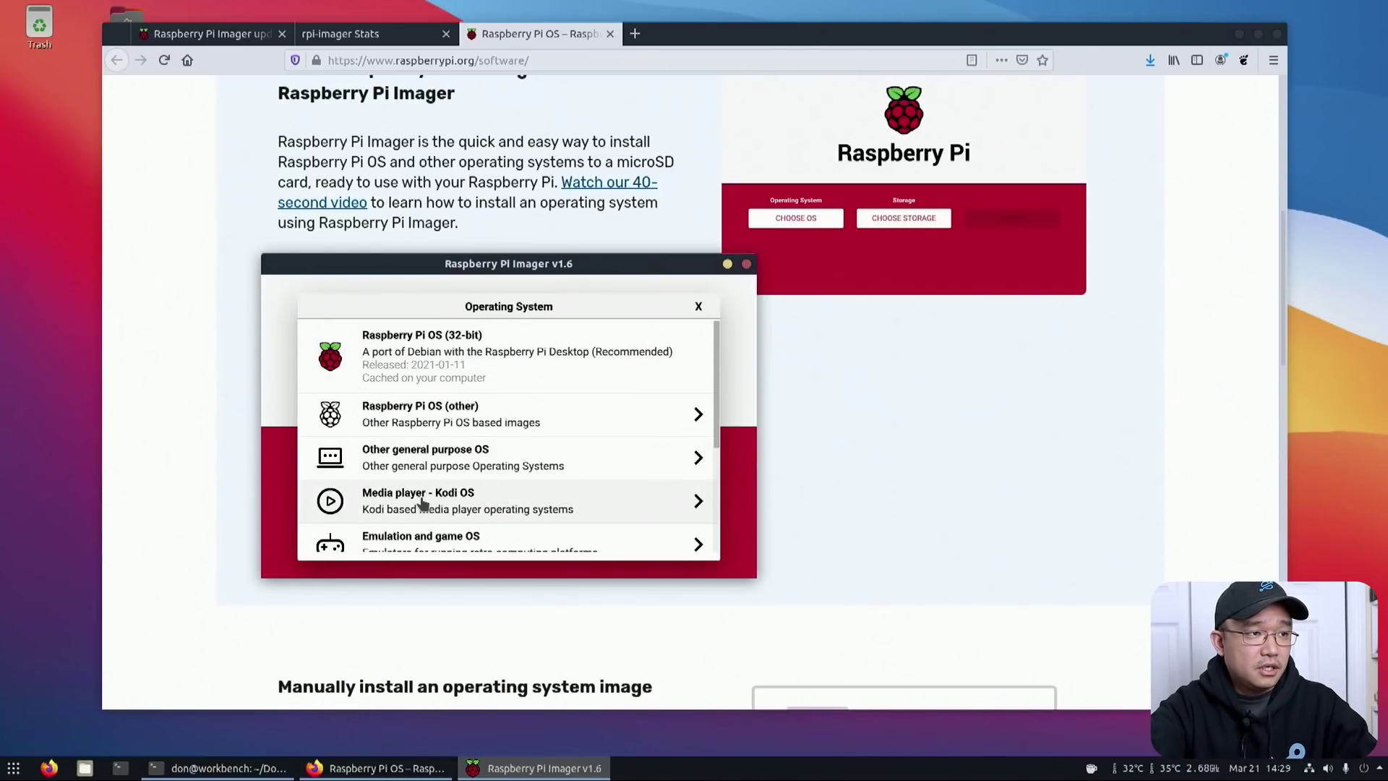
Check the Emulation and game OS and Misc utility images categories, then scroll back to the top.
{"action": "scroll", "coordinate": [437, 506], "scroll_direction": "down", "scroll_amount": 2}
{"action": "scroll", "coordinate": [436, 506], "scroll_direction": "down", "scroll_amount": 2}
{"action": "left_click", "coordinate": [449, 365]}
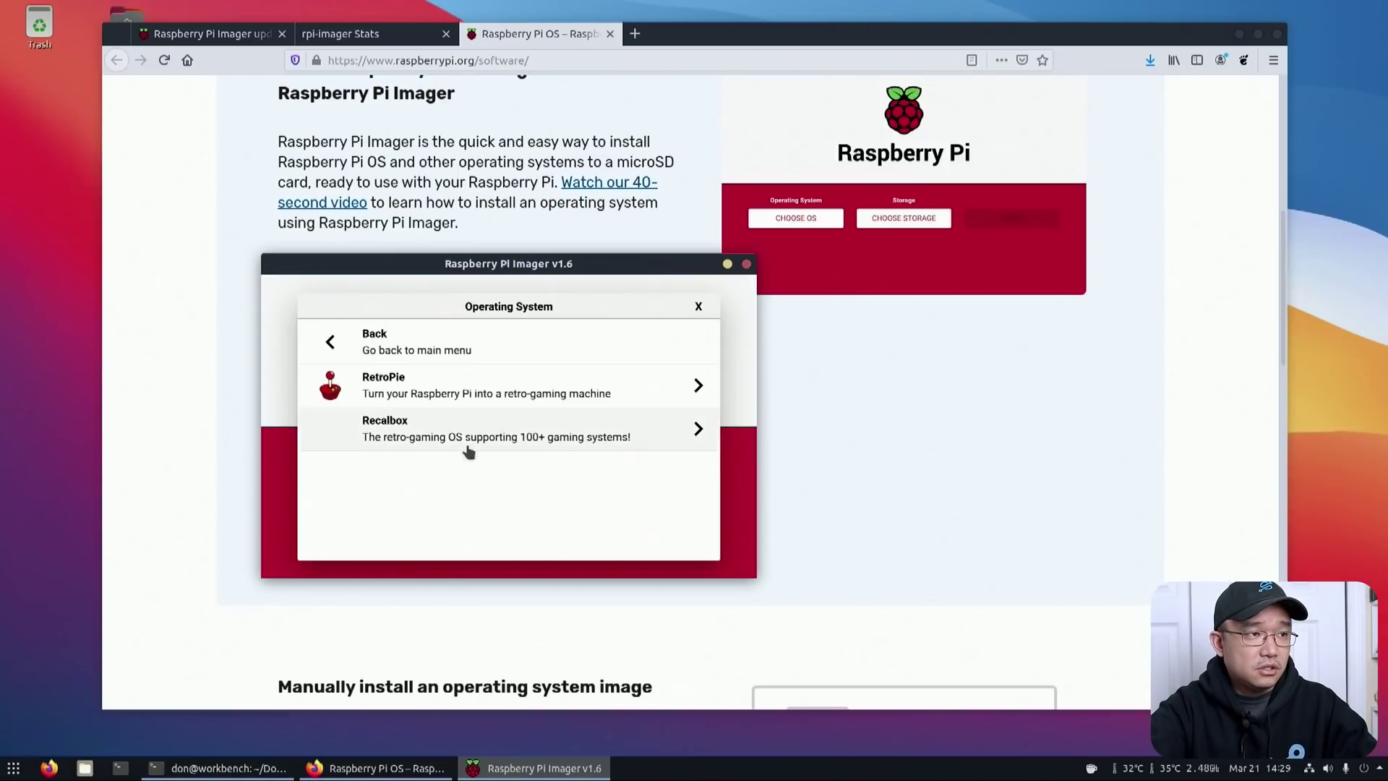
{"action": "left_click", "coordinate": [390, 343]}
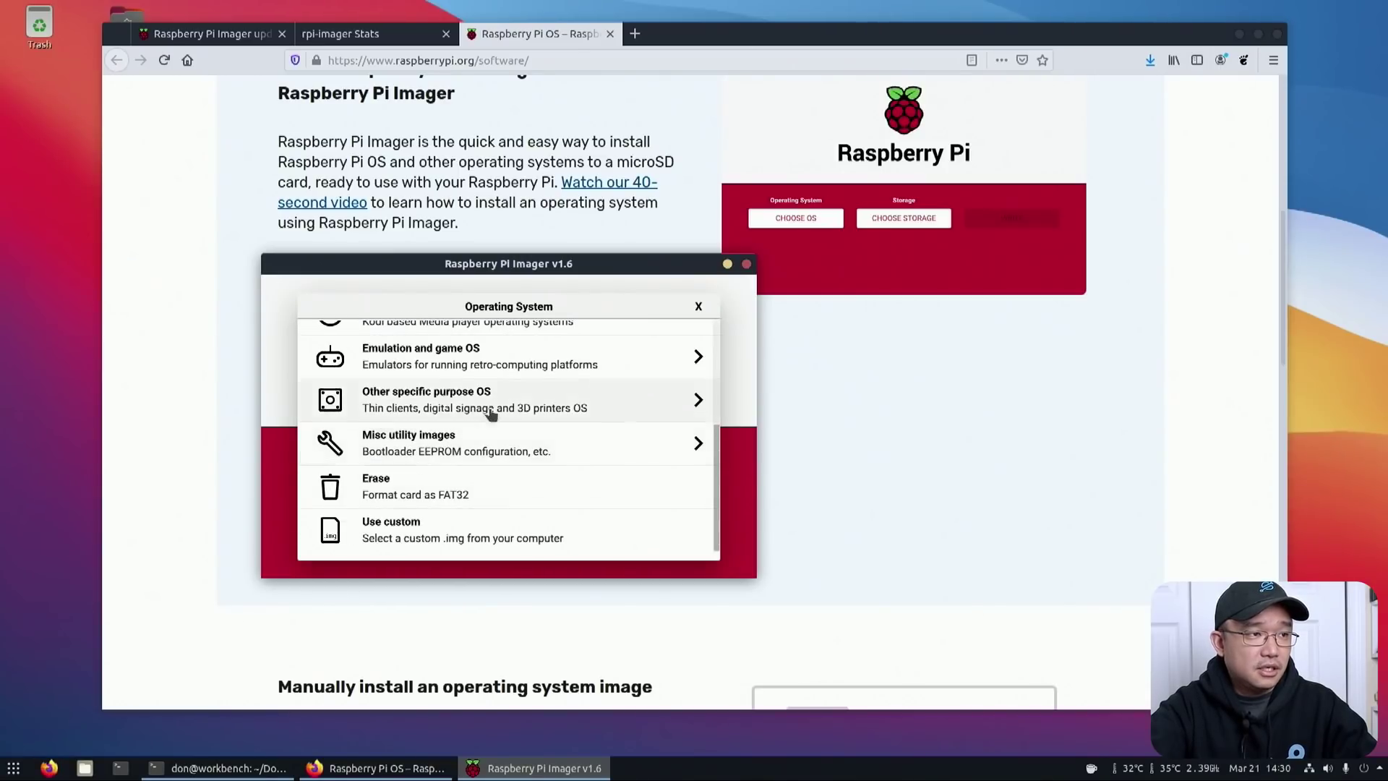
{"action": "scroll", "coordinate": [434, 442], "scroll_direction": "up", "scroll_amount": 1}
{"action": "scroll", "coordinate": [440, 444], "scroll_direction": "down", "scroll_amount": 1}
{"action": "left_click", "coordinate": [452, 437]}
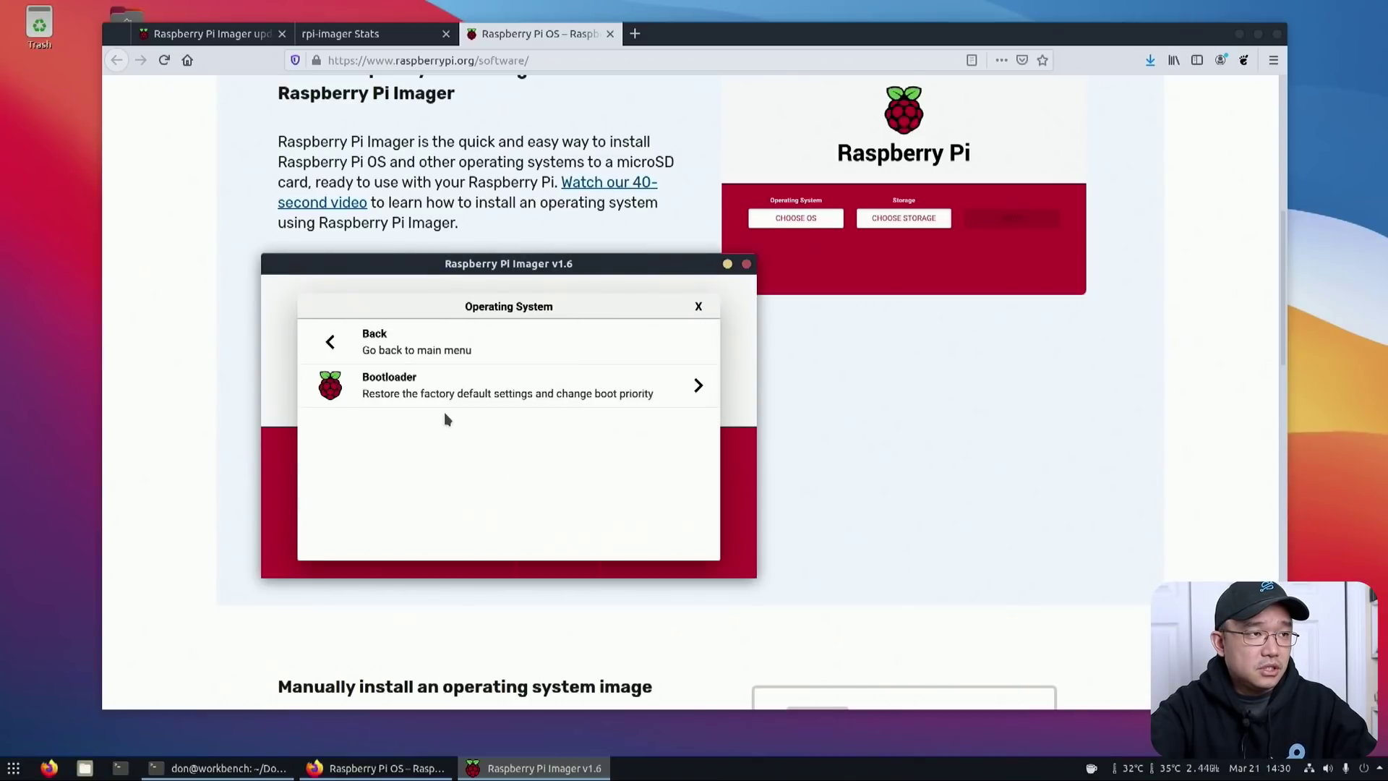
{"action": "left_click", "coordinate": [413, 353]}
{"action": "scroll", "coordinate": [463, 456], "scroll_direction": "up", "scroll_amount": 3}
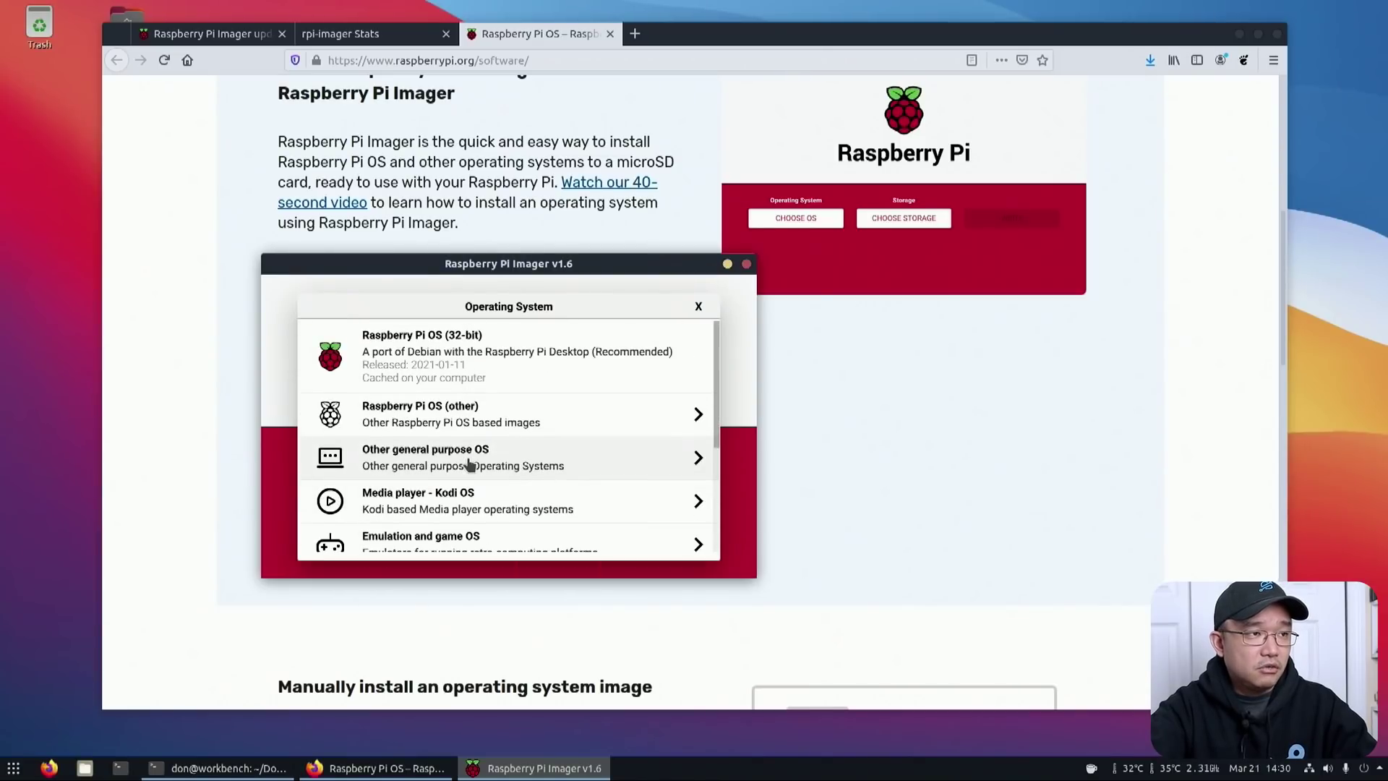
Shift Imager to the lower left, preview and close Advanced options, then bring Imager back forward.
{"action": "left_click_drag", "start_coordinate": [536, 255], "coordinate": [321, 357]}
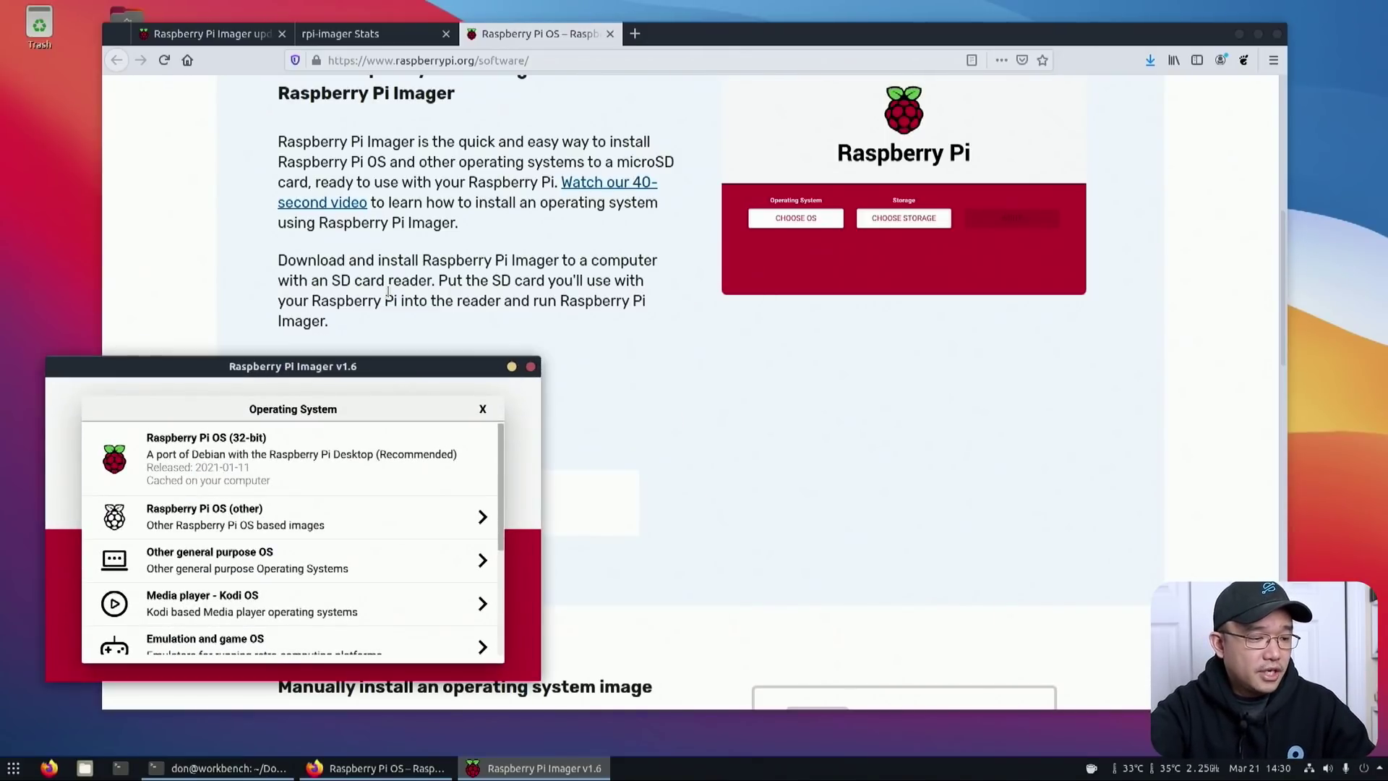
{"action": "key", "text": "ctrl+shift+x"}
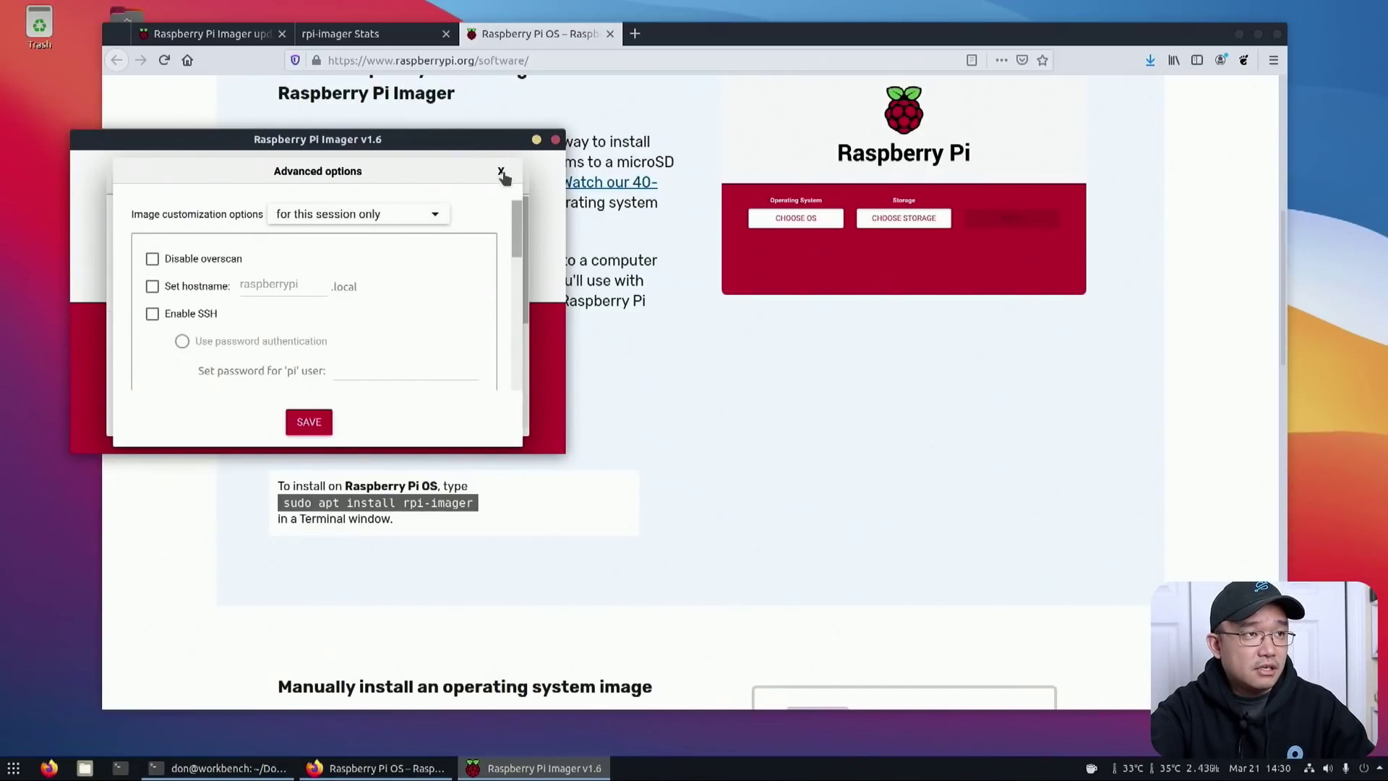
{"action": "left_click", "coordinate": [502, 173]}
{"action": "left_click", "coordinate": [518, 327]}
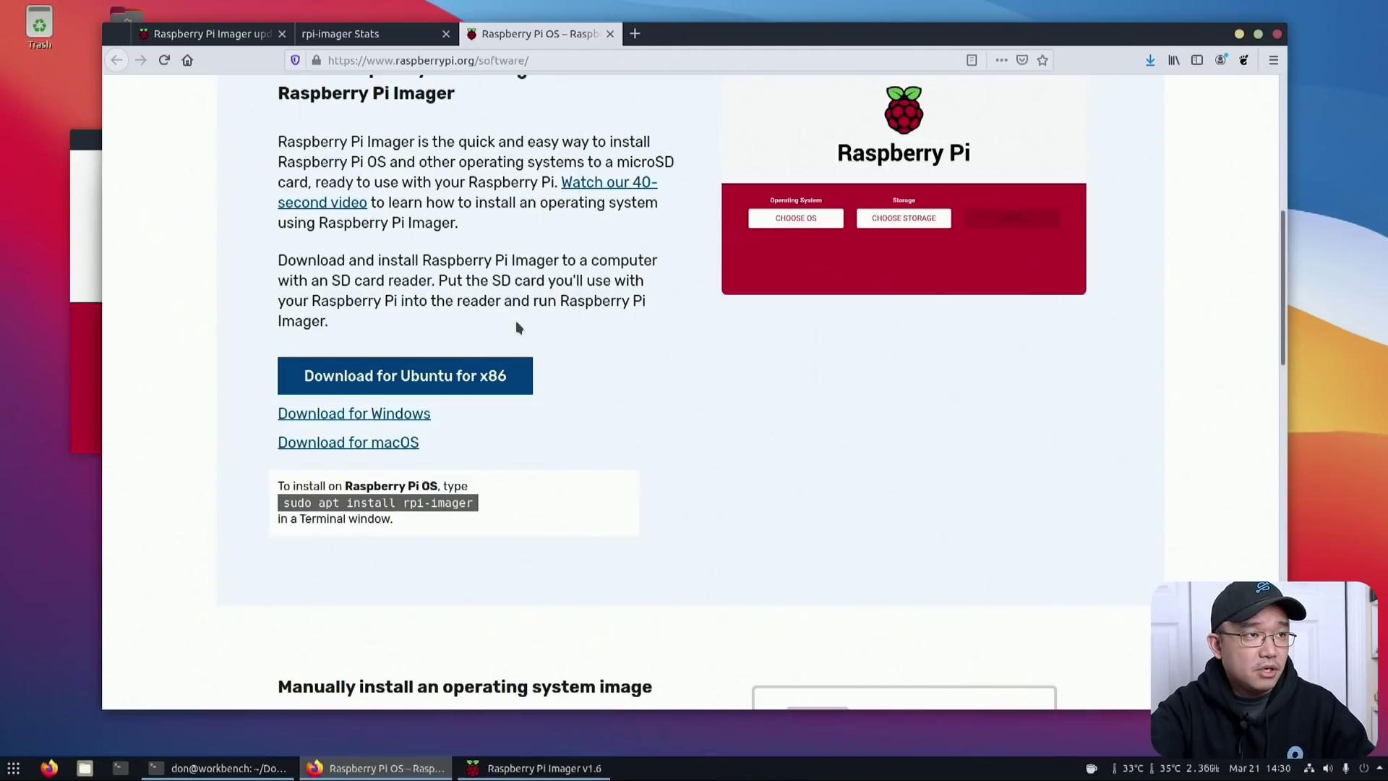
{"action": "left_click", "coordinate": [99, 288]}
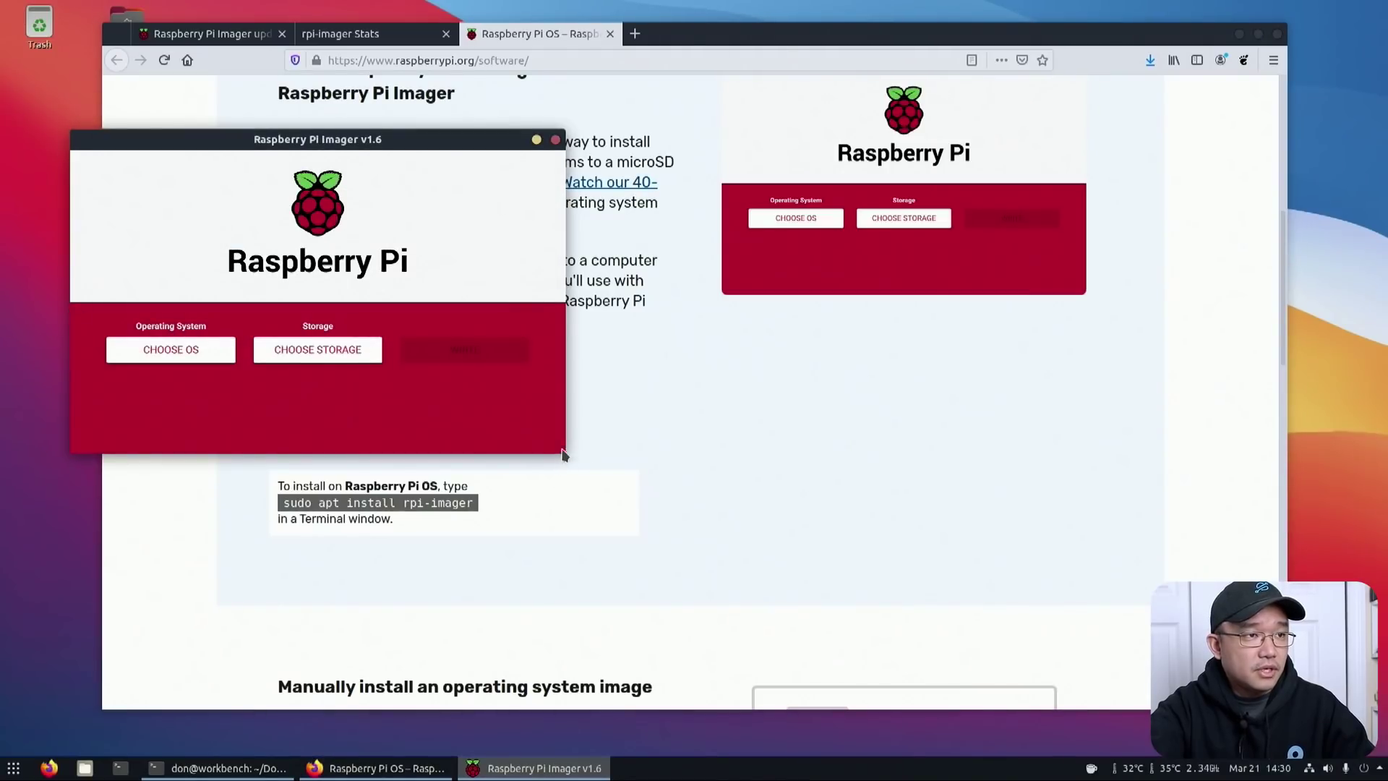
Reopen Advanced options with Ctrl+Shift+X and set image customization to 'for this session only'.
{"action": "key", "text": "ctrl+shift+x"}
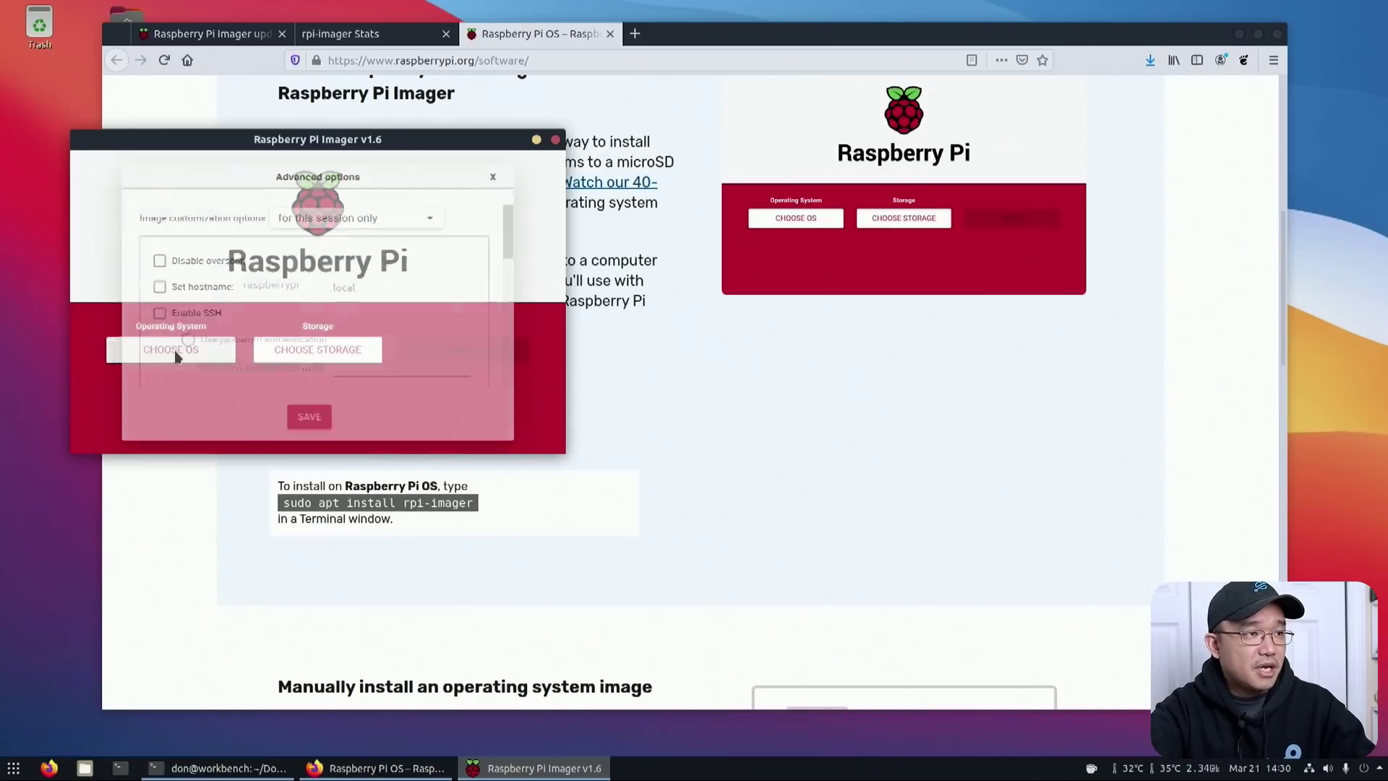
{"action": "scroll", "coordinate": [249, 326], "scroll_direction": "down", "scroll_amount": 10}
{"action": "scroll", "coordinate": [250, 332], "scroll_direction": "up", "scroll_amount": 10}
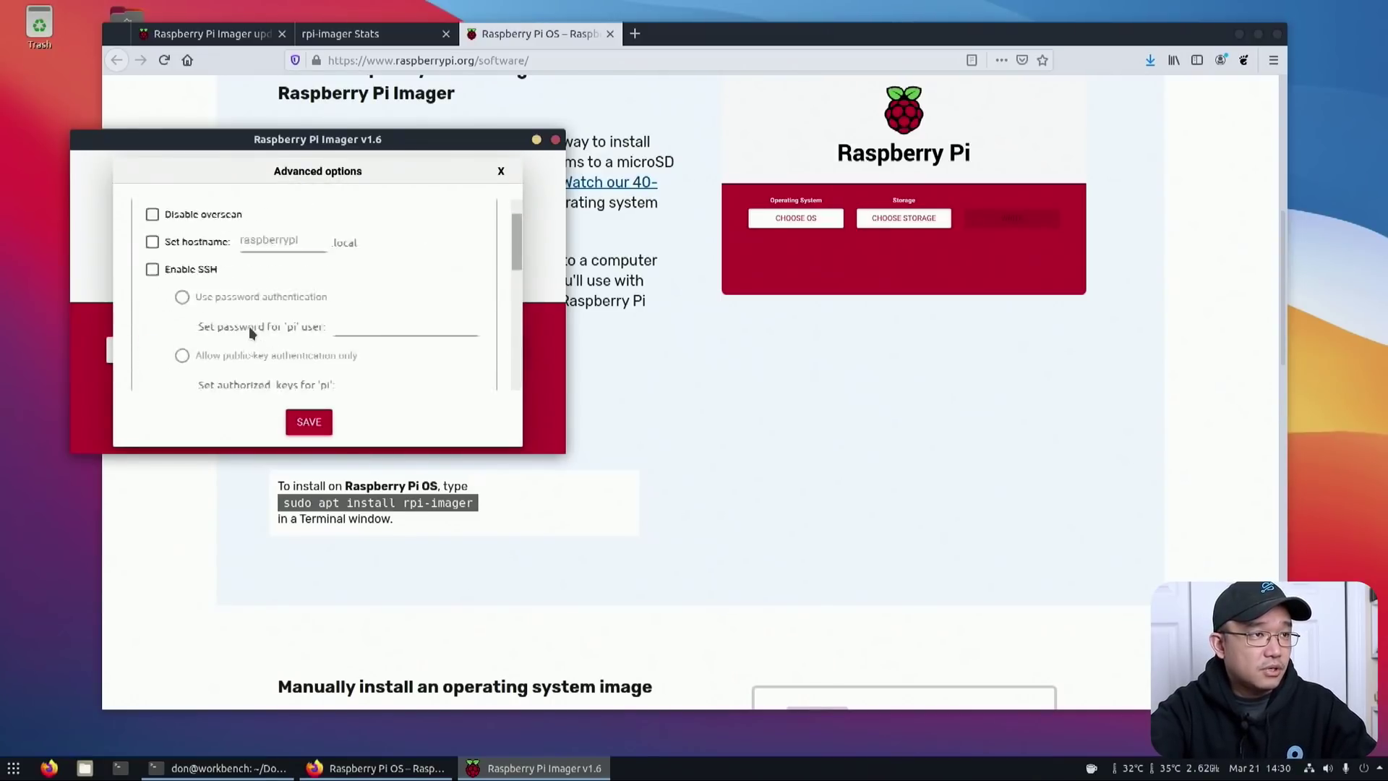
{"action": "left_click", "coordinate": [370, 217]}
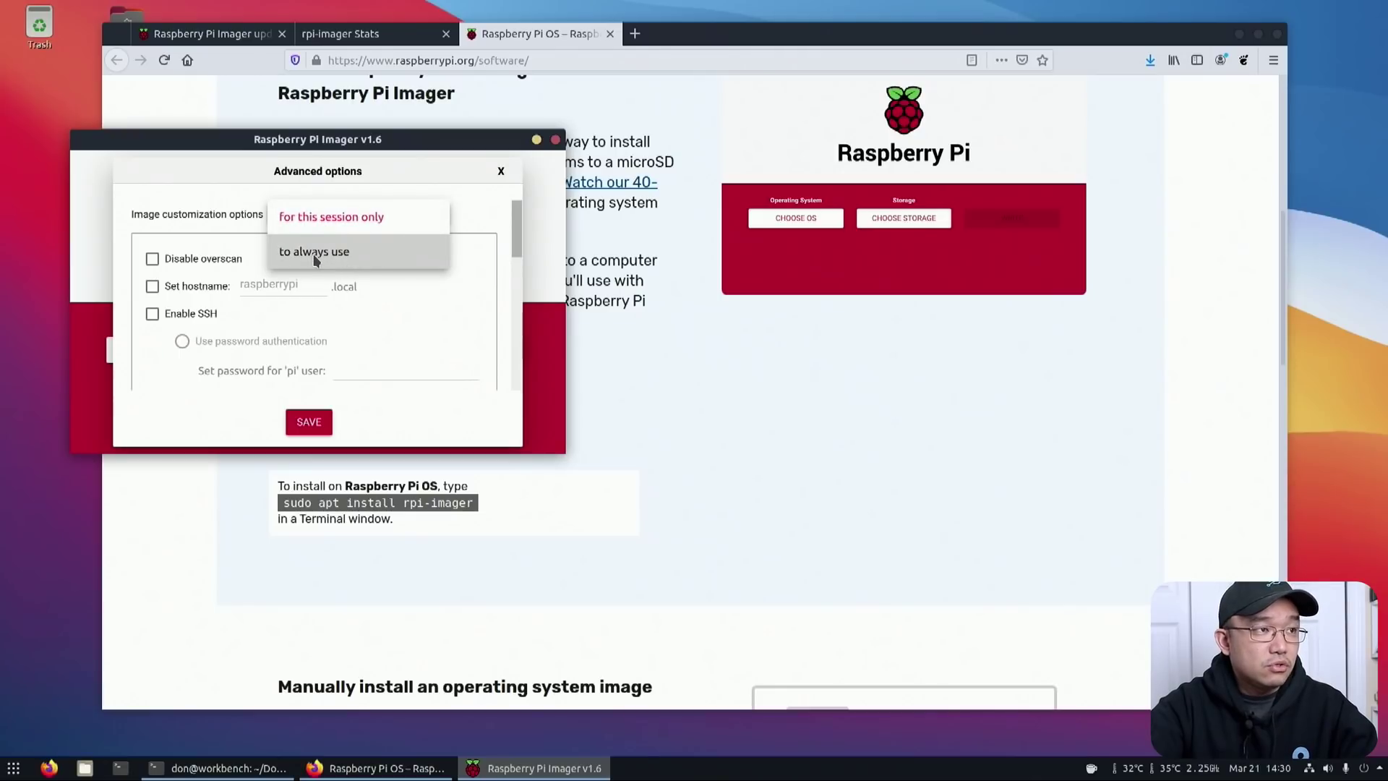
{"action": "left_click", "coordinate": [294, 218]}
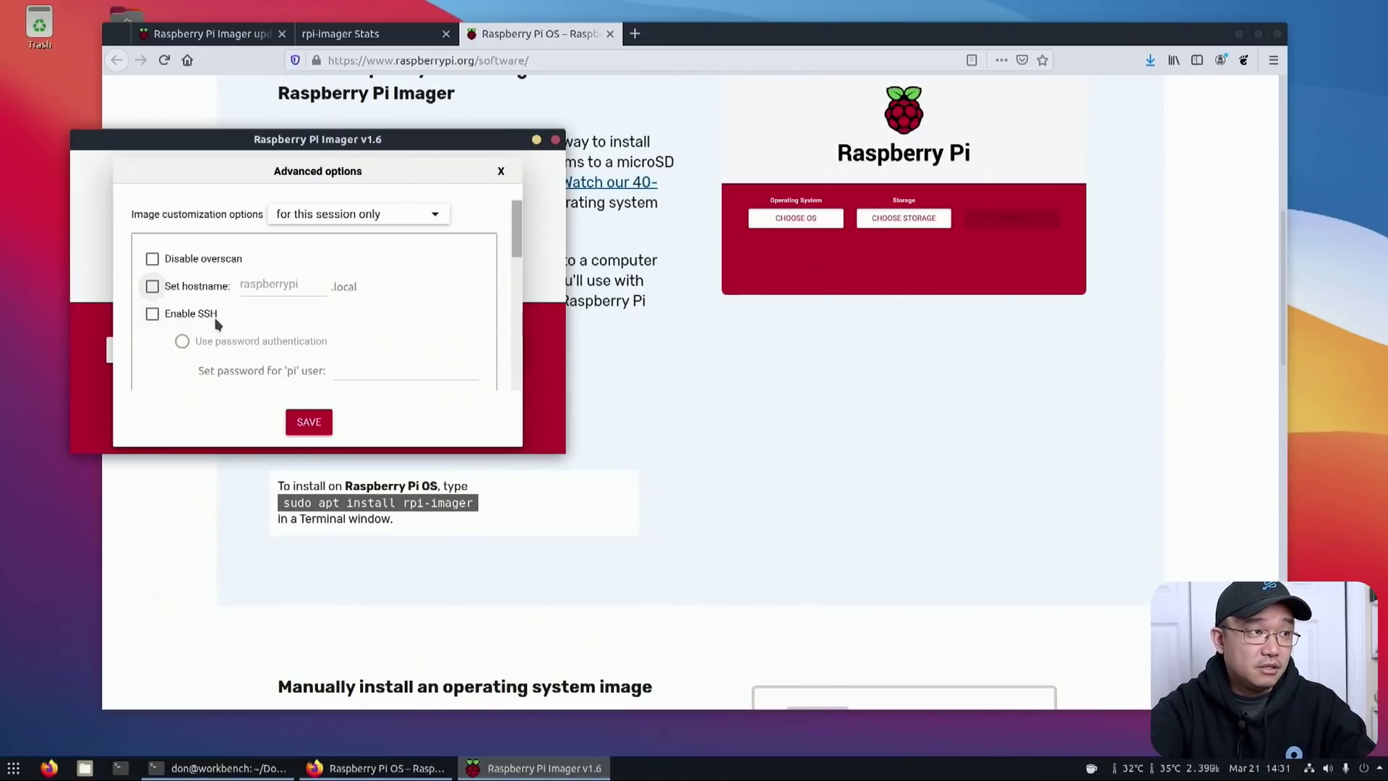
Scroll through Advanced options from Enable SSH, wifi and locale down to the persistent settings.
{"action": "scroll", "coordinate": [202, 310], "scroll_direction": "down", "scroll_amount": 3}
{"action": "scroll", "coordinate": [203, 309], "scroll_direction": "up", "scroll_amount": 5}
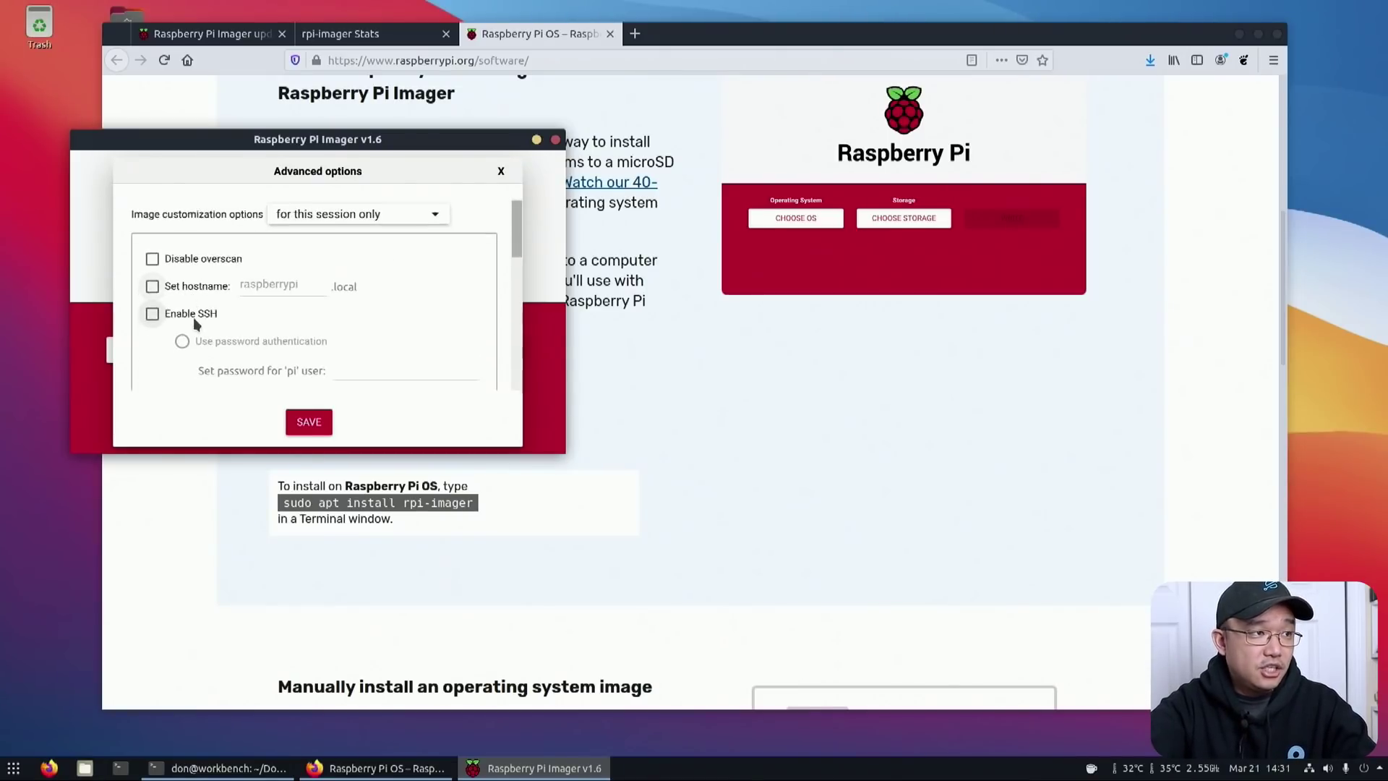
{"action": "scroll", "coordinate": [195, 282], "scroll_direction": "down", "scroll_amount": 2}
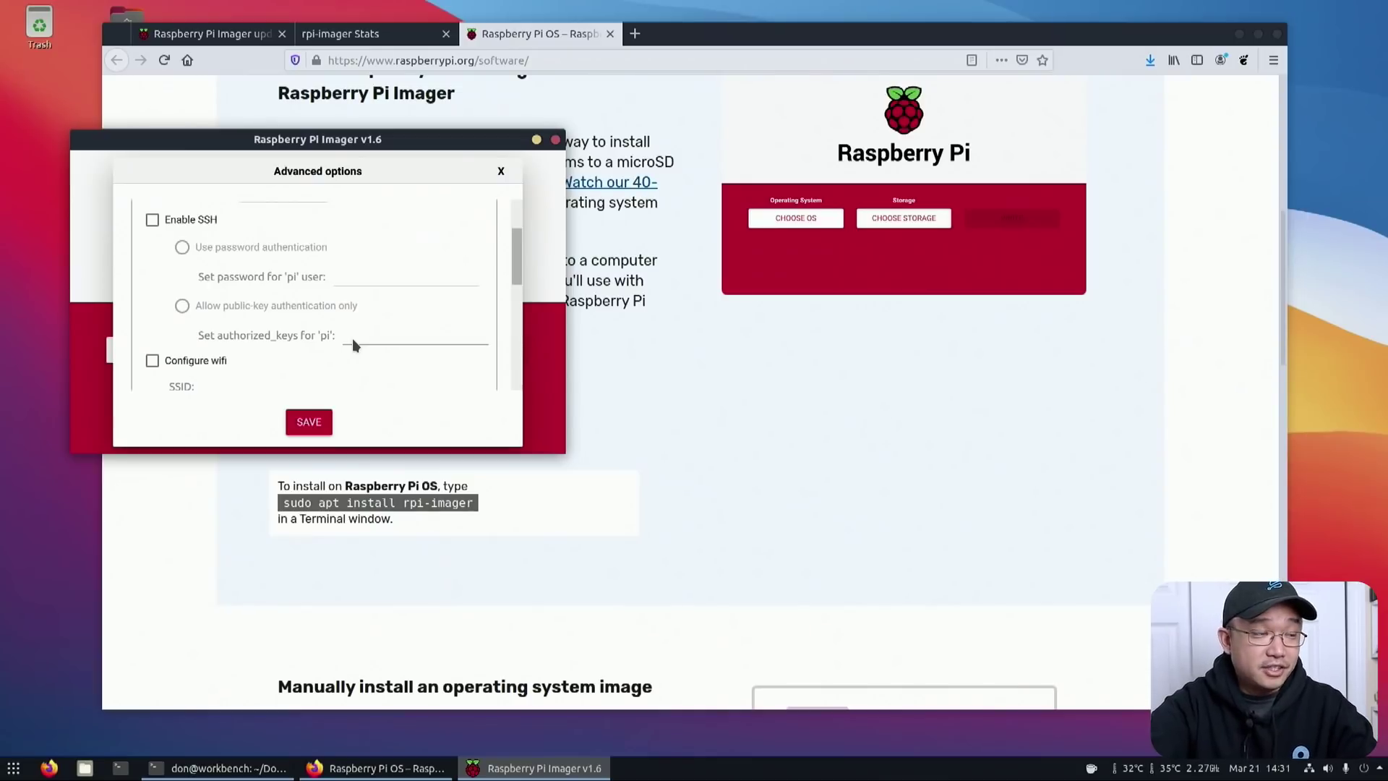
{"action": "scroll", "coordinate": [354, 341], "scroll_direction": "down", "scroll_amount": 2}
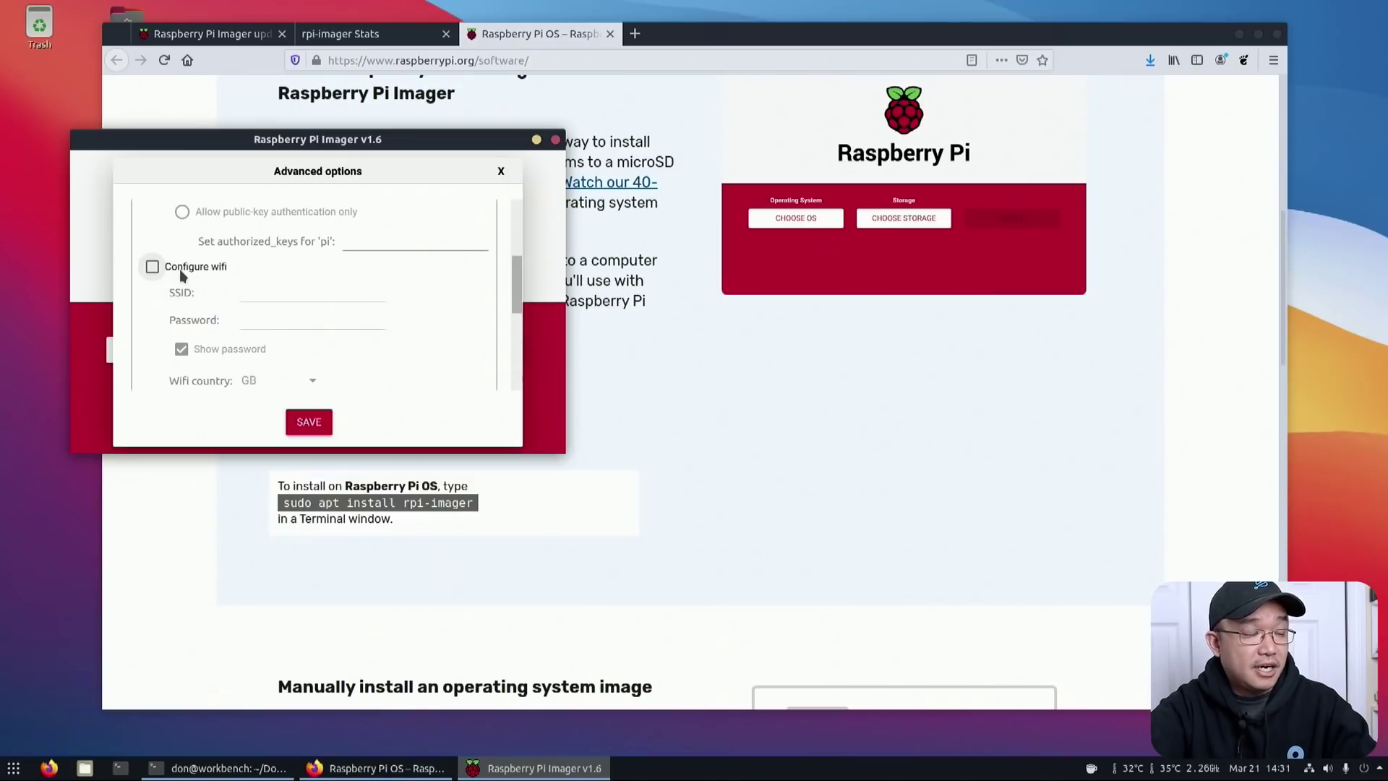
{"action": "scroll", "coordinate": [202, 297], "scroll_direction": "down", "scroll_amount": 2}
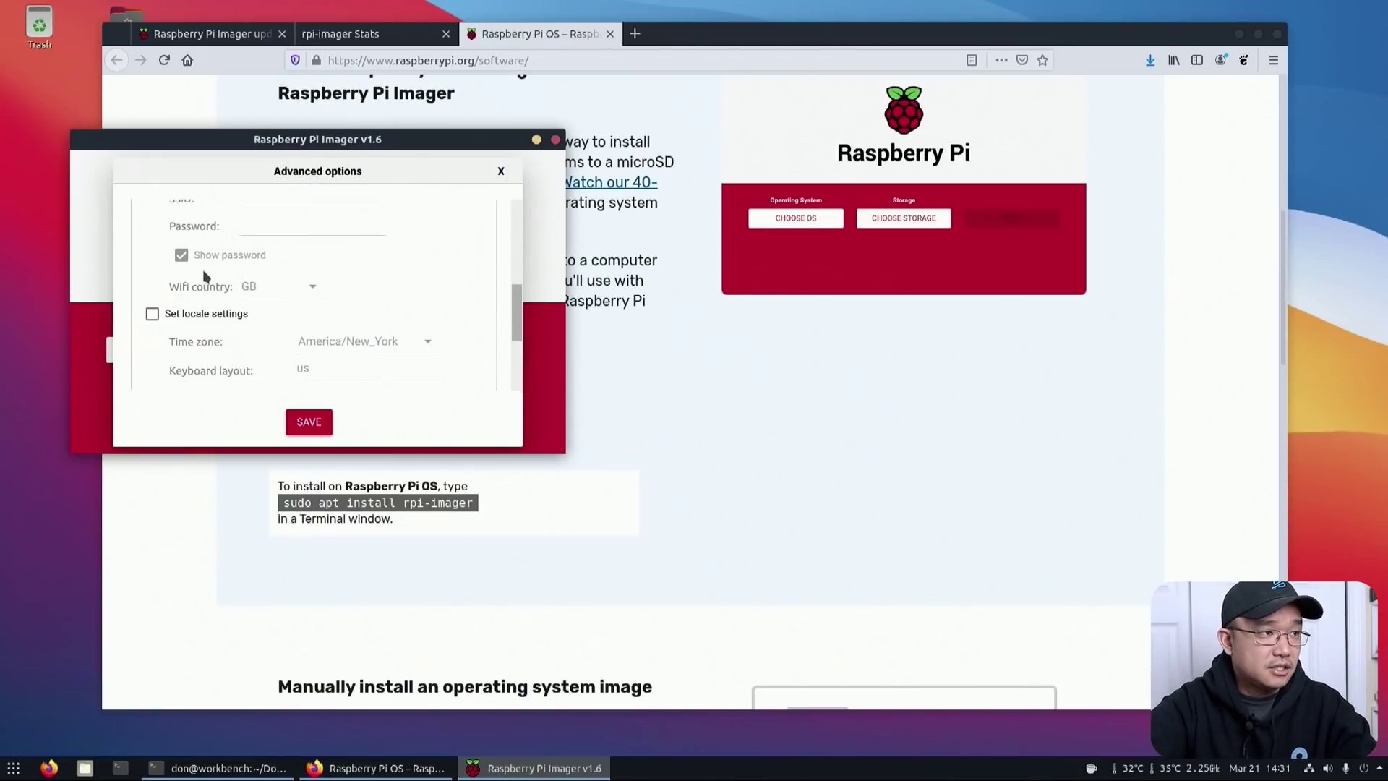
{"action": "scroll", "coordinate": [231, 304], "scroll_direction": "down", "scroll_amount": 3}
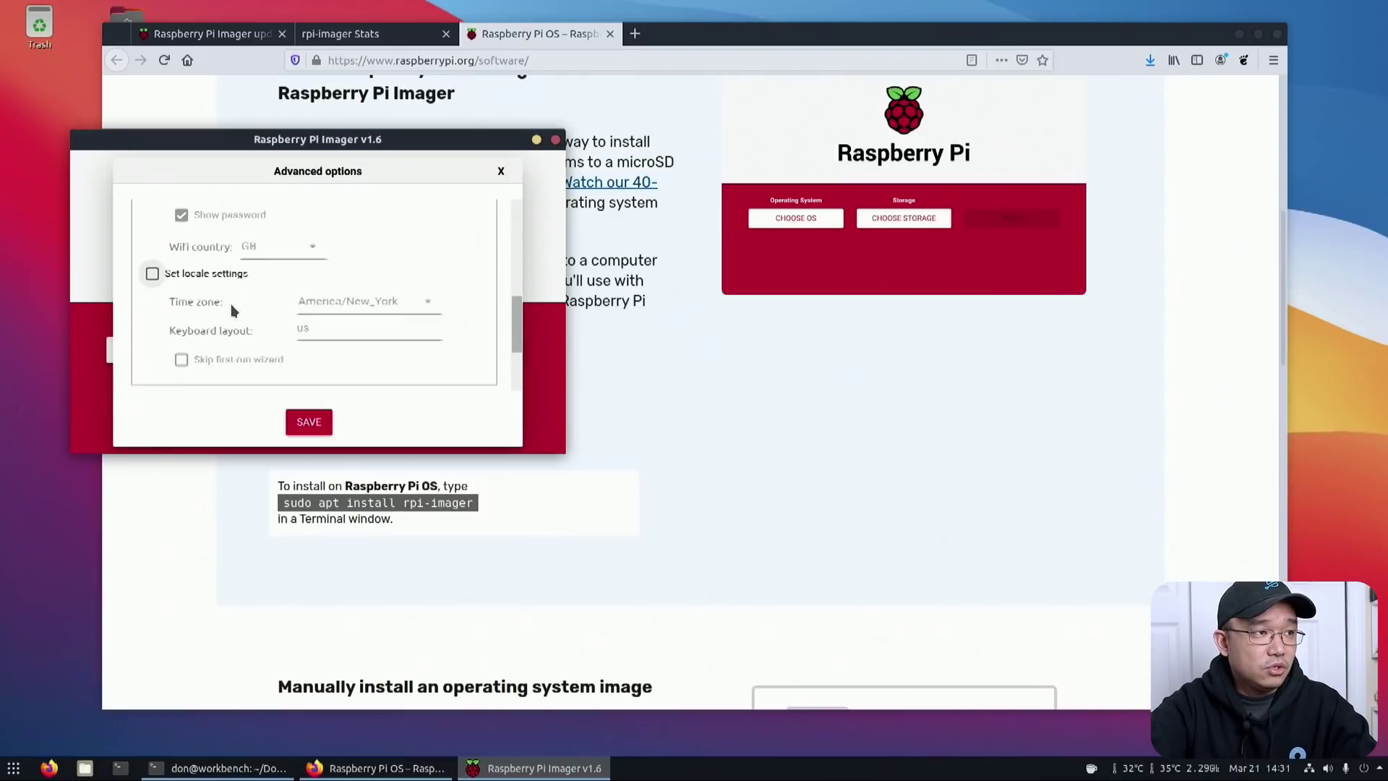
{"action": "scroll", "coordinate": [349, 272], "scroll_direction": "up", "scroll_amount": 4}
{"action": "scroll", "coordinate": [245, 334], "scroll_direction": "down", "scroll_amount": 5}
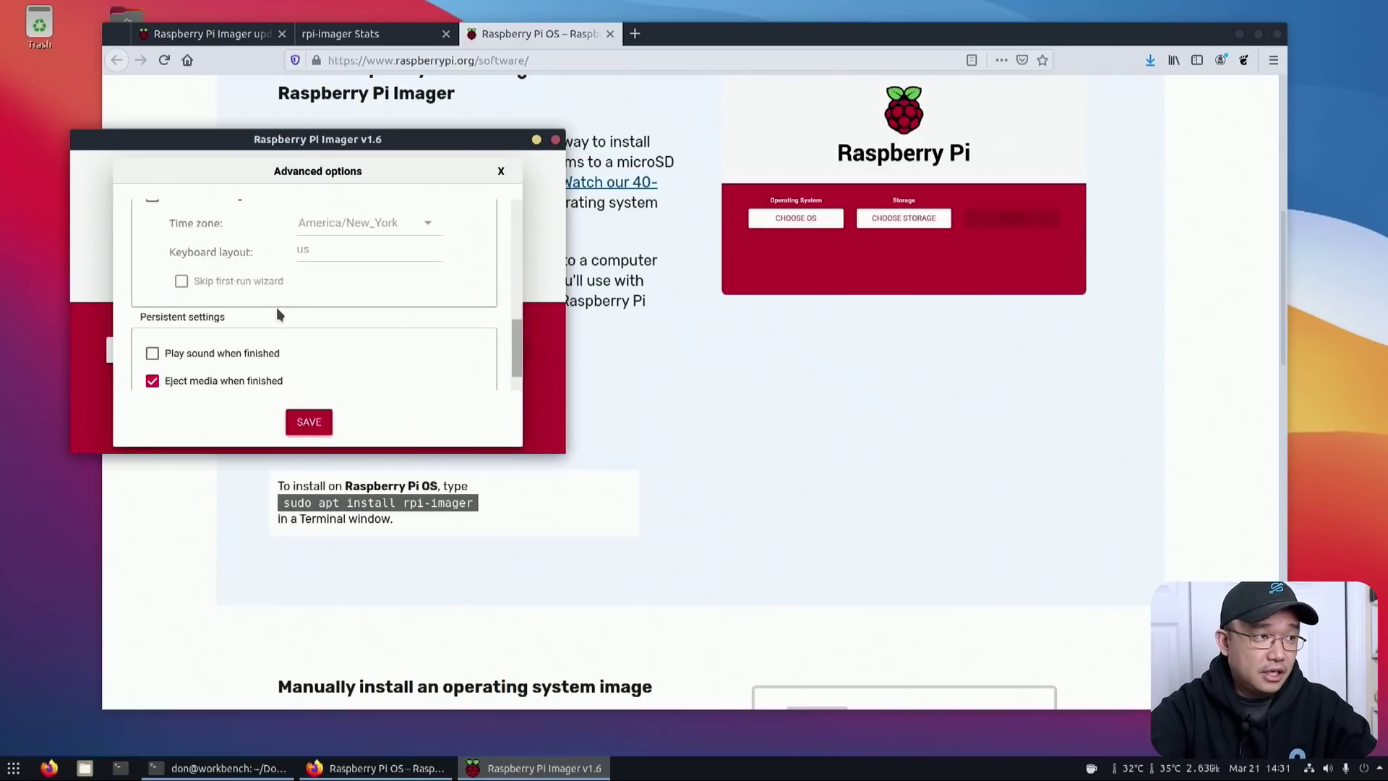
{"action": "scroll", "coordinate": [275, 311], "scroll_direction": "down", "scroll_amount": 1}
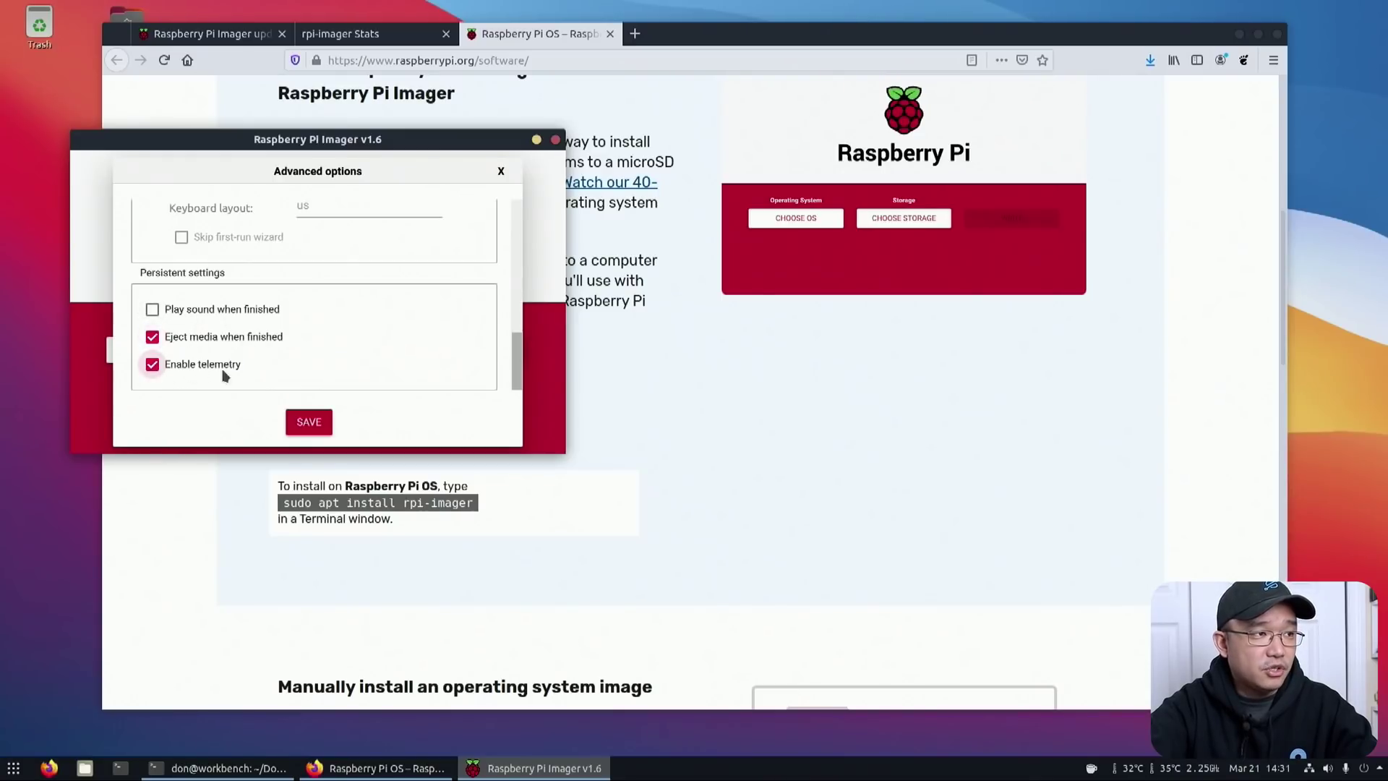
Bring Firefox forward and switch to the rpi-imager Stats tab.
{"action": "left_click", "coordinate": [641, 433]}
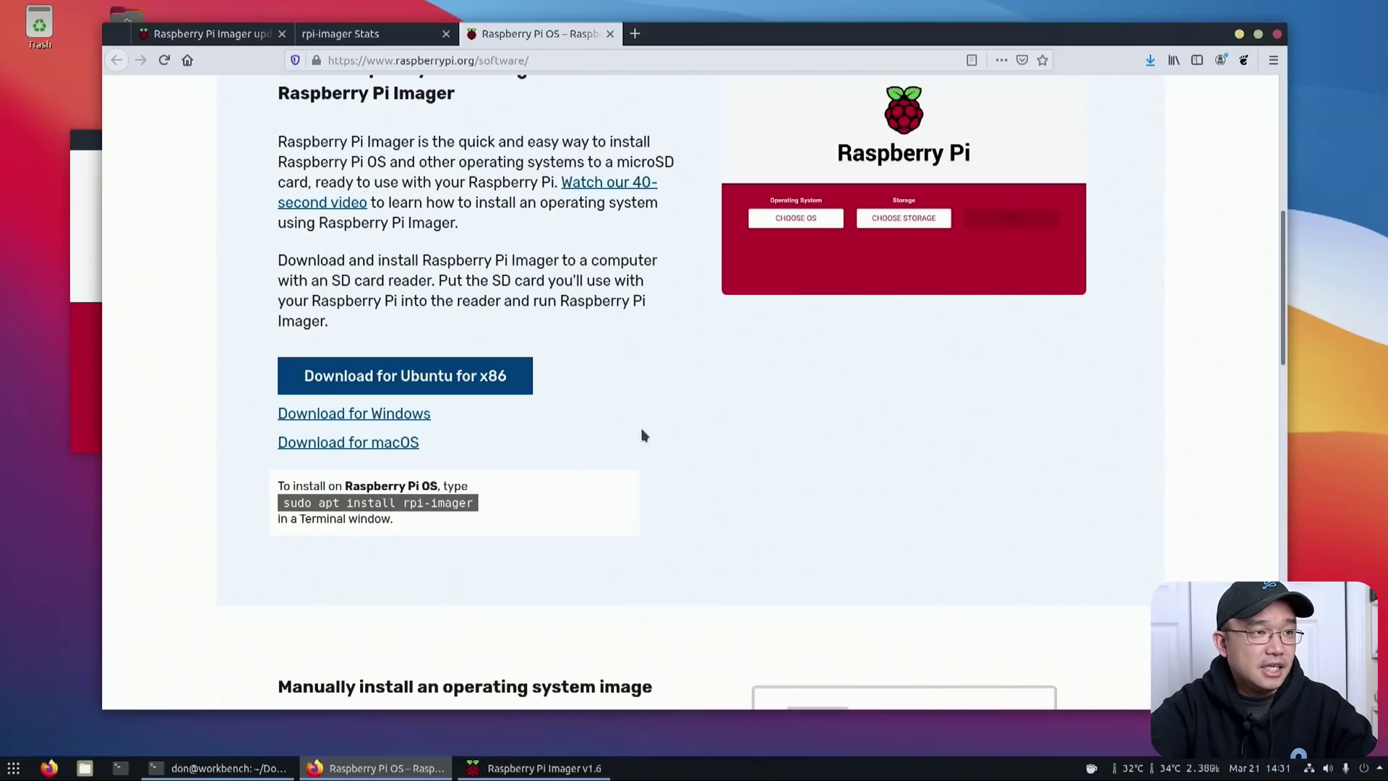
{"action": "scroll", "coordinate": [501, 309], "scroll_direction": "up", "scroll_amount": 4}
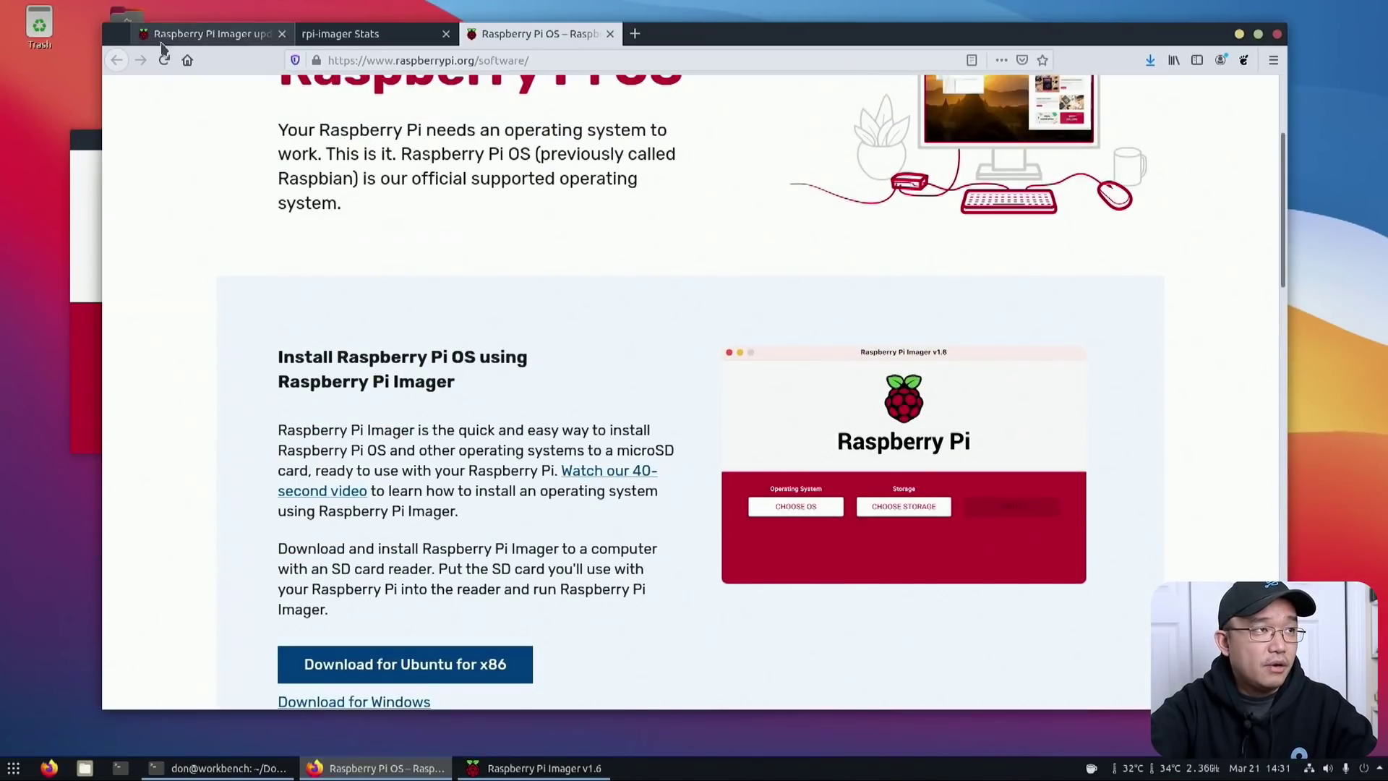
{"action": "left_click", "coordinate": [354, 34]}
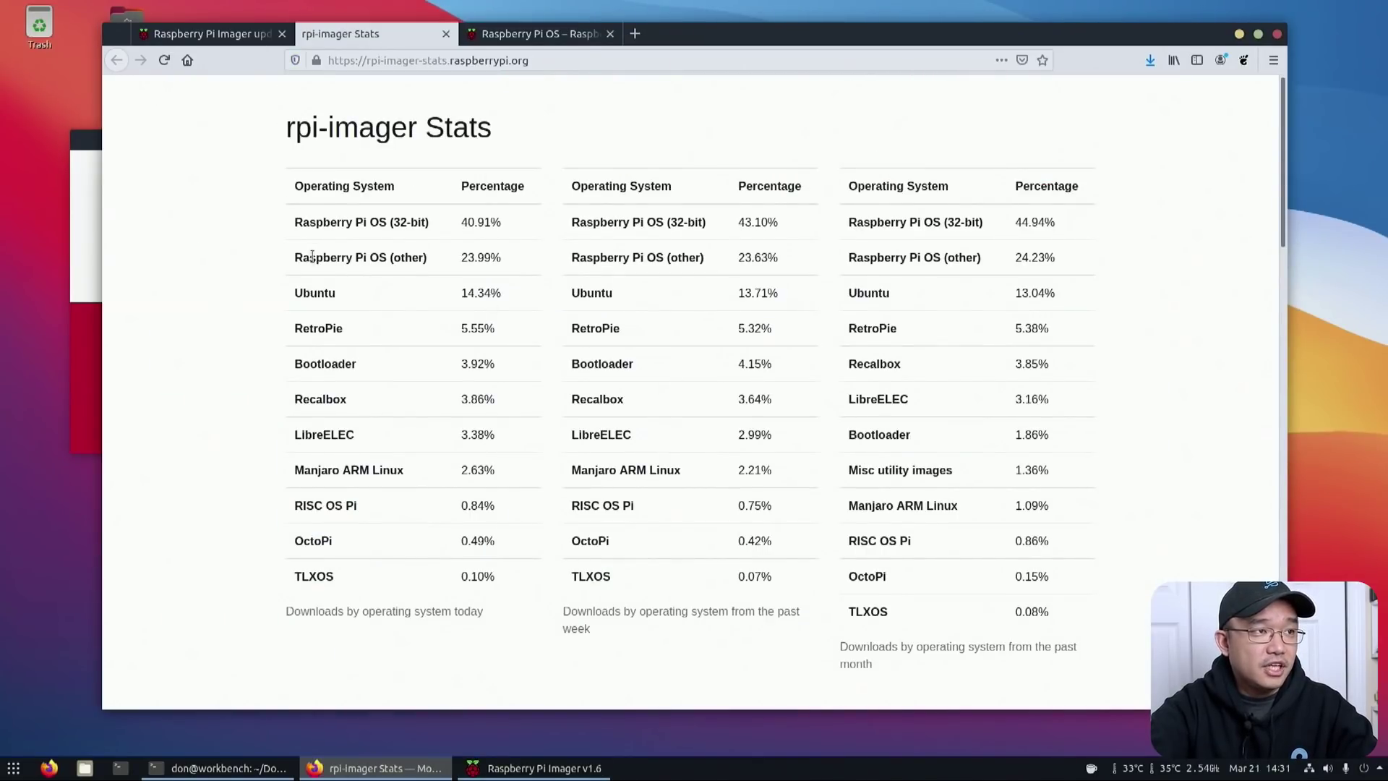
Highlight rows across the today, past week and past month download tables, then return to Imager.
{"action": "left_click_drag", "start_coordinate": [459, 299], "coordinate": [537, 441]}
{"action": "left_click", "coordinate": [536, 441]}
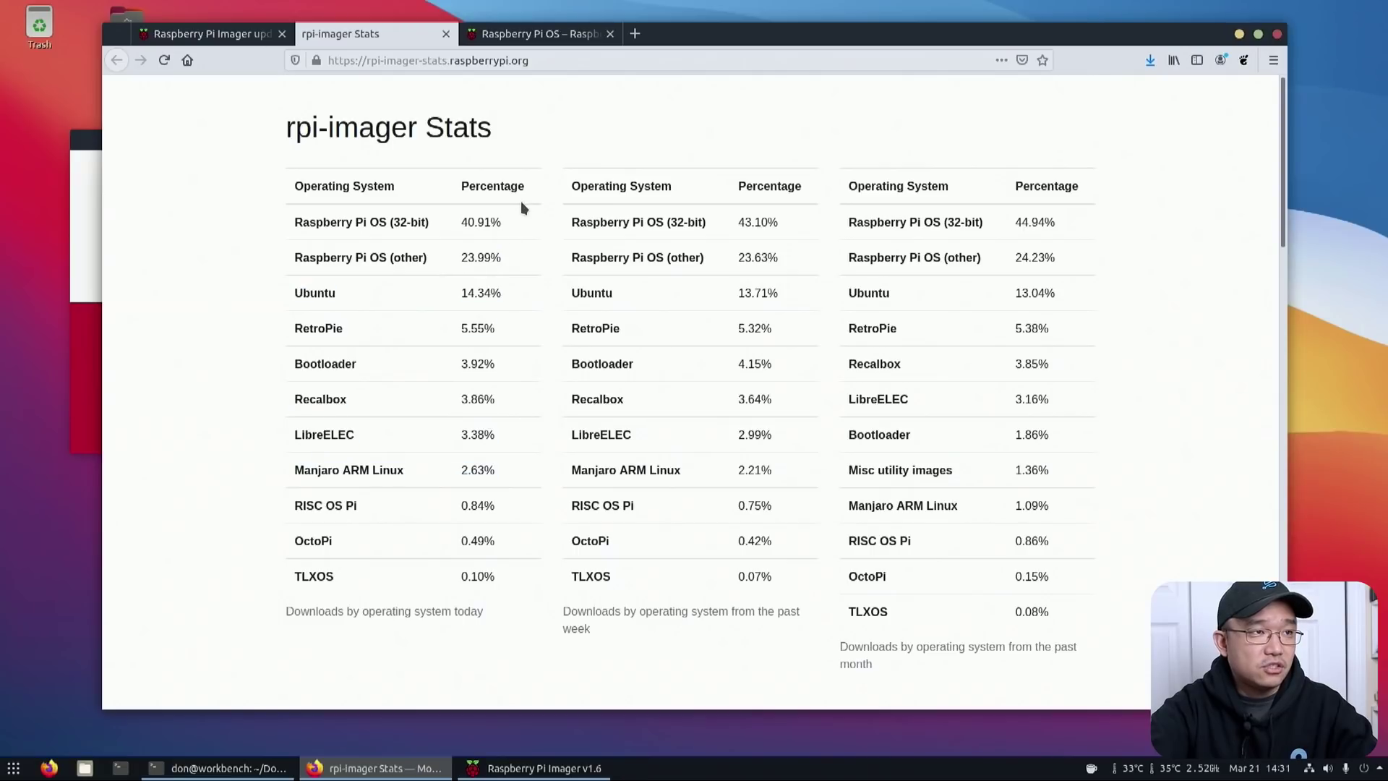
{"action": "left_click_drag", "start_coordinate": [313, 186], "coordinate": [985, 422]}
{"action": "left_click", "coordinate": [211, 397]}
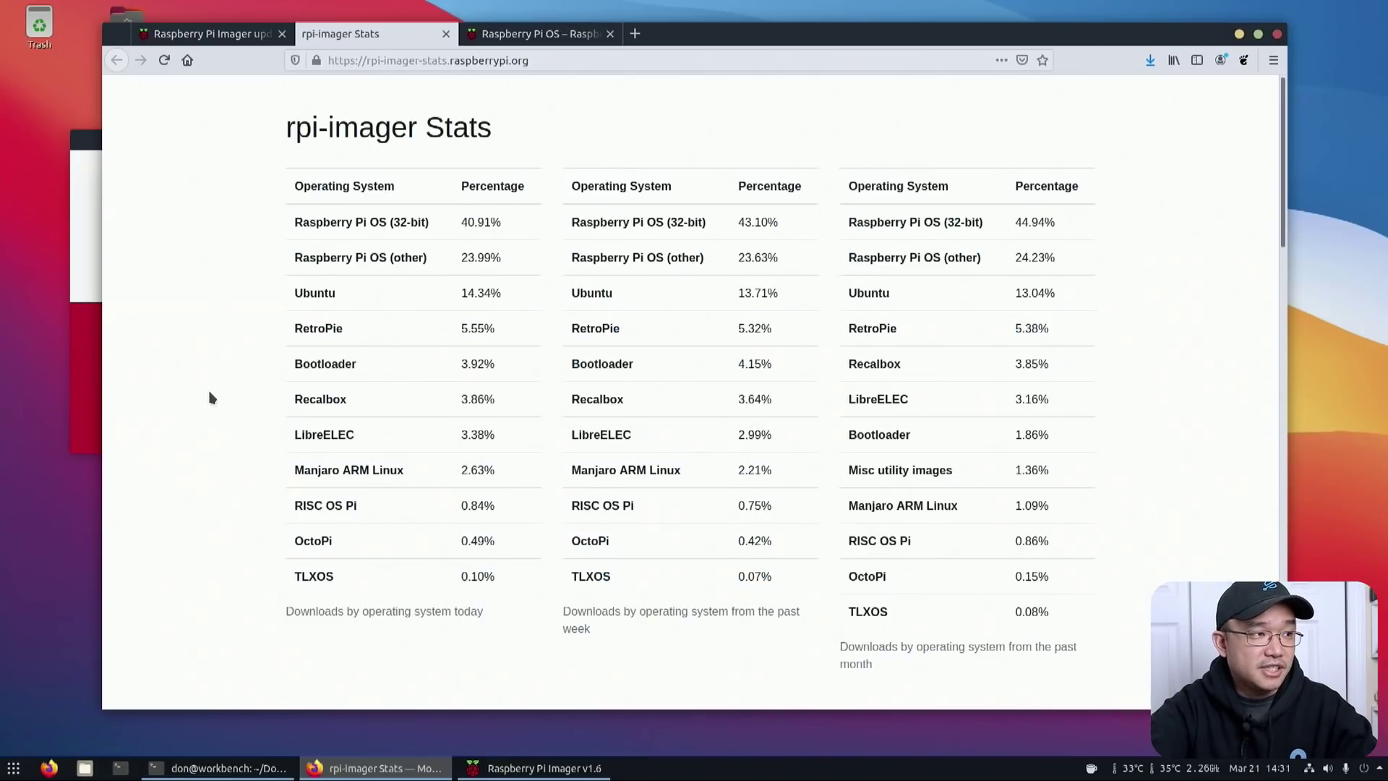
{"action": "left_click", "coordinate": [96, 366]}
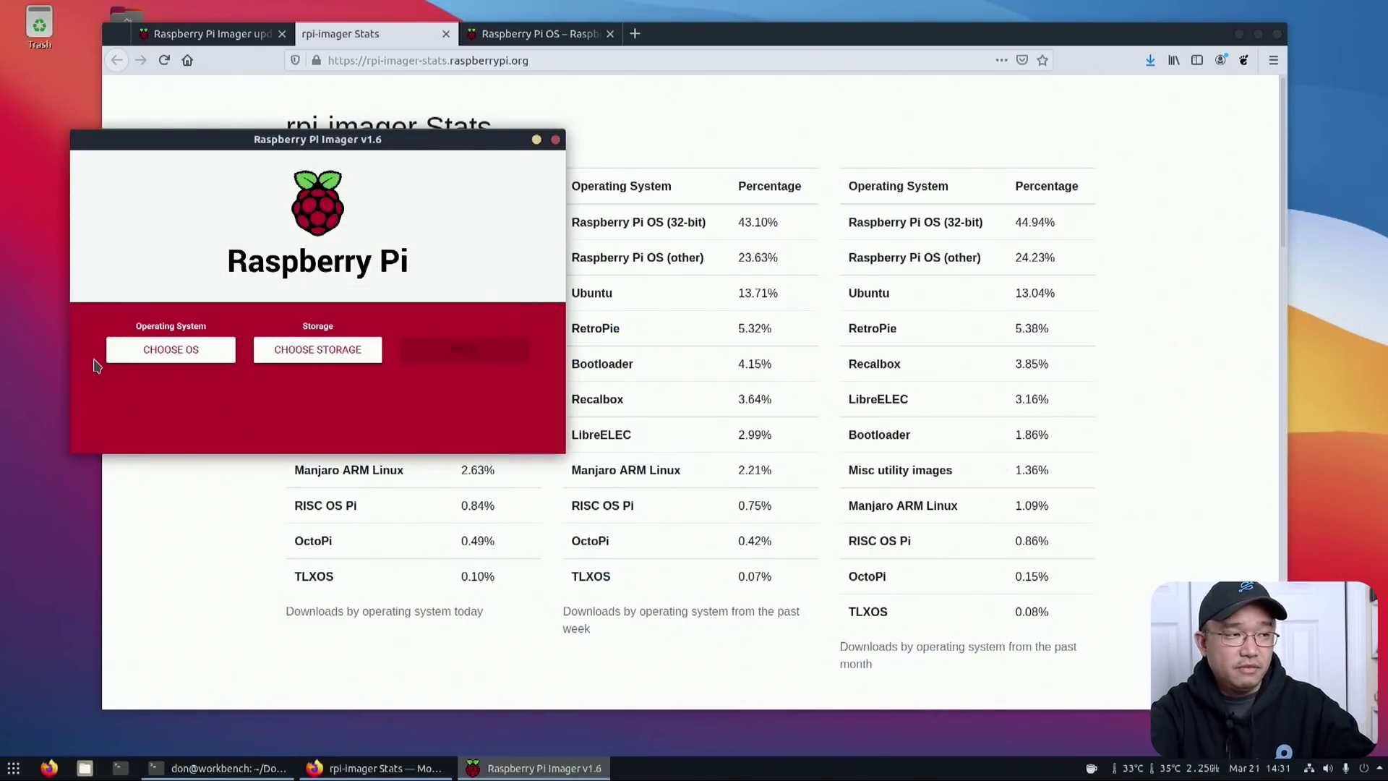
Reposition the Imager window, open Advanced options with Ctrl-Shift-X, and toggle Enable telemetry off and on.
{"action": "left_click_drag", "start_coordinate": [347, 139], "coordinate": [382, 195]}
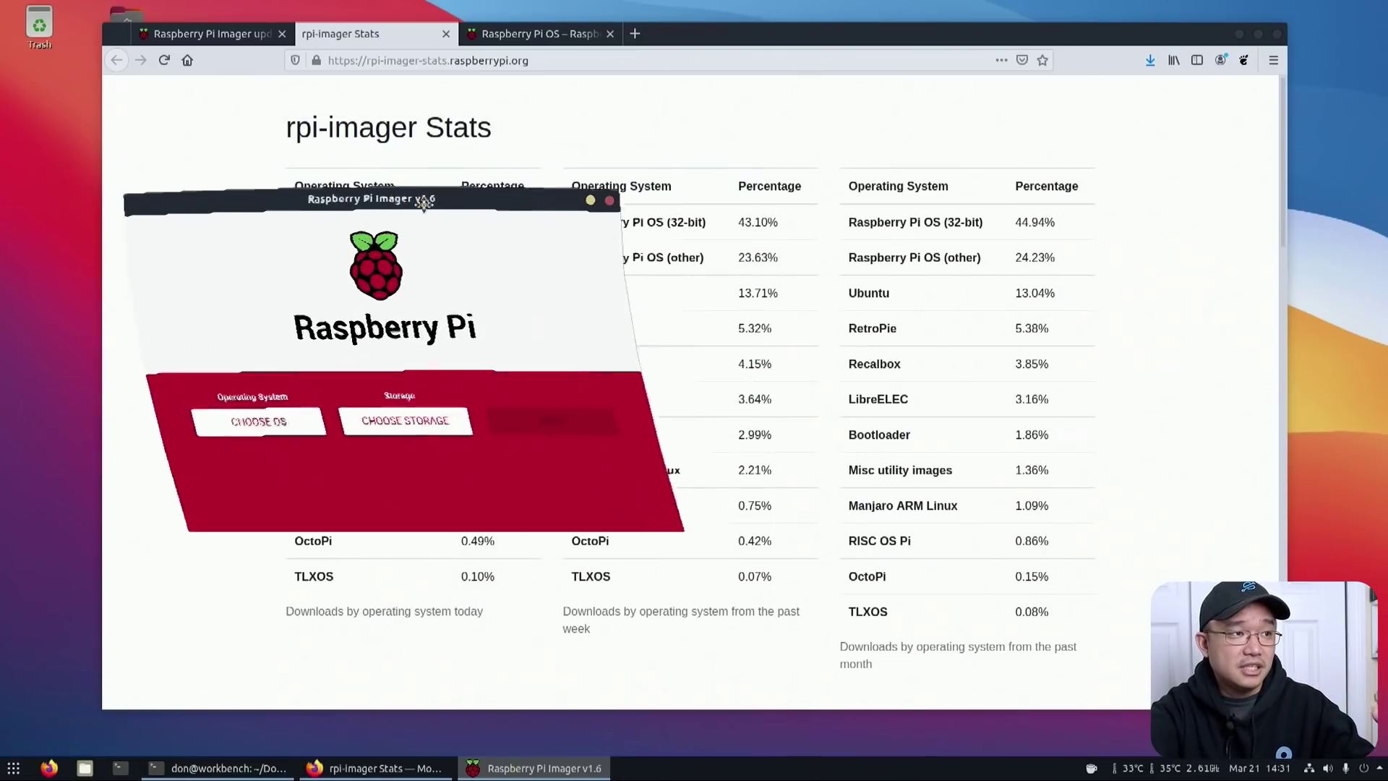
{"action": "key", "text": "ctrl+shift+x"}
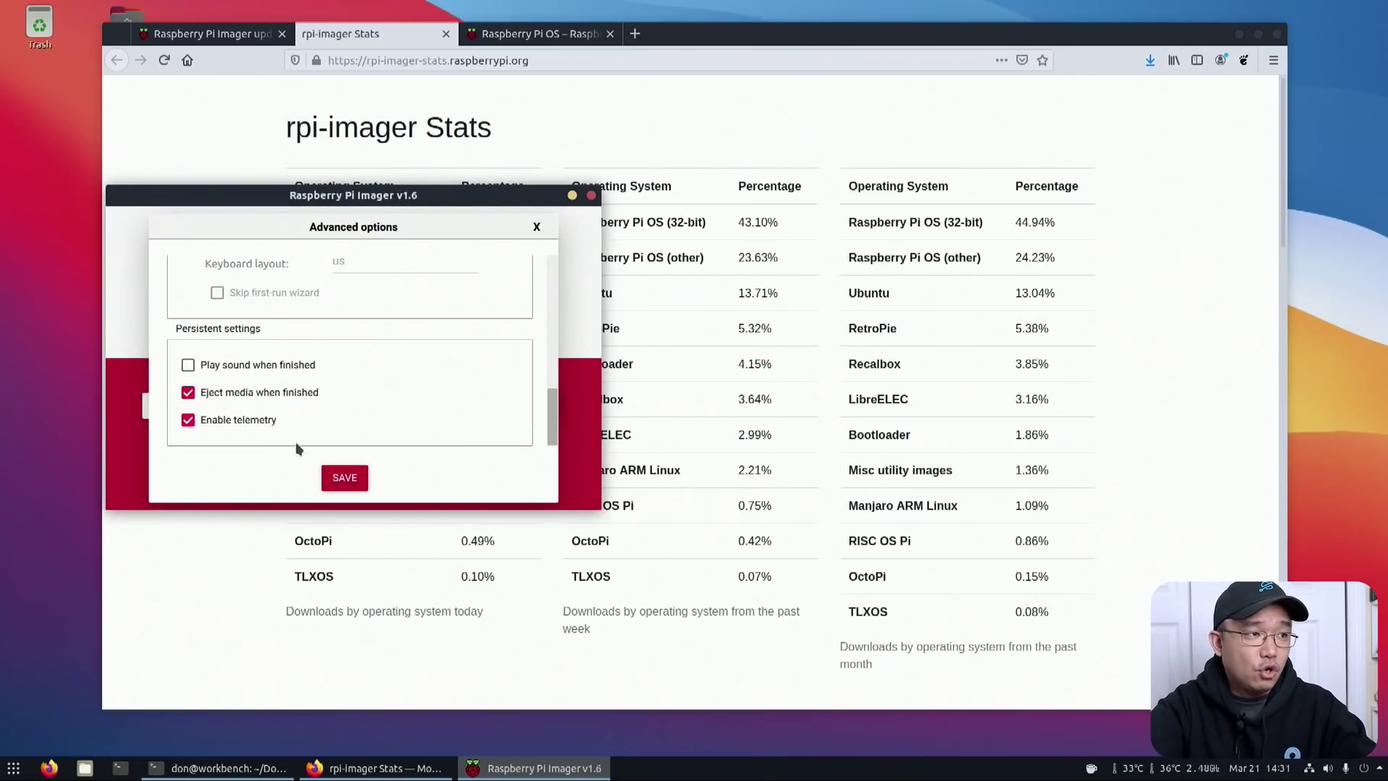
{"action": "left_click", "coordinate": [189, 421]}
{"action": "left_click", "coordinate": [190, 420]}
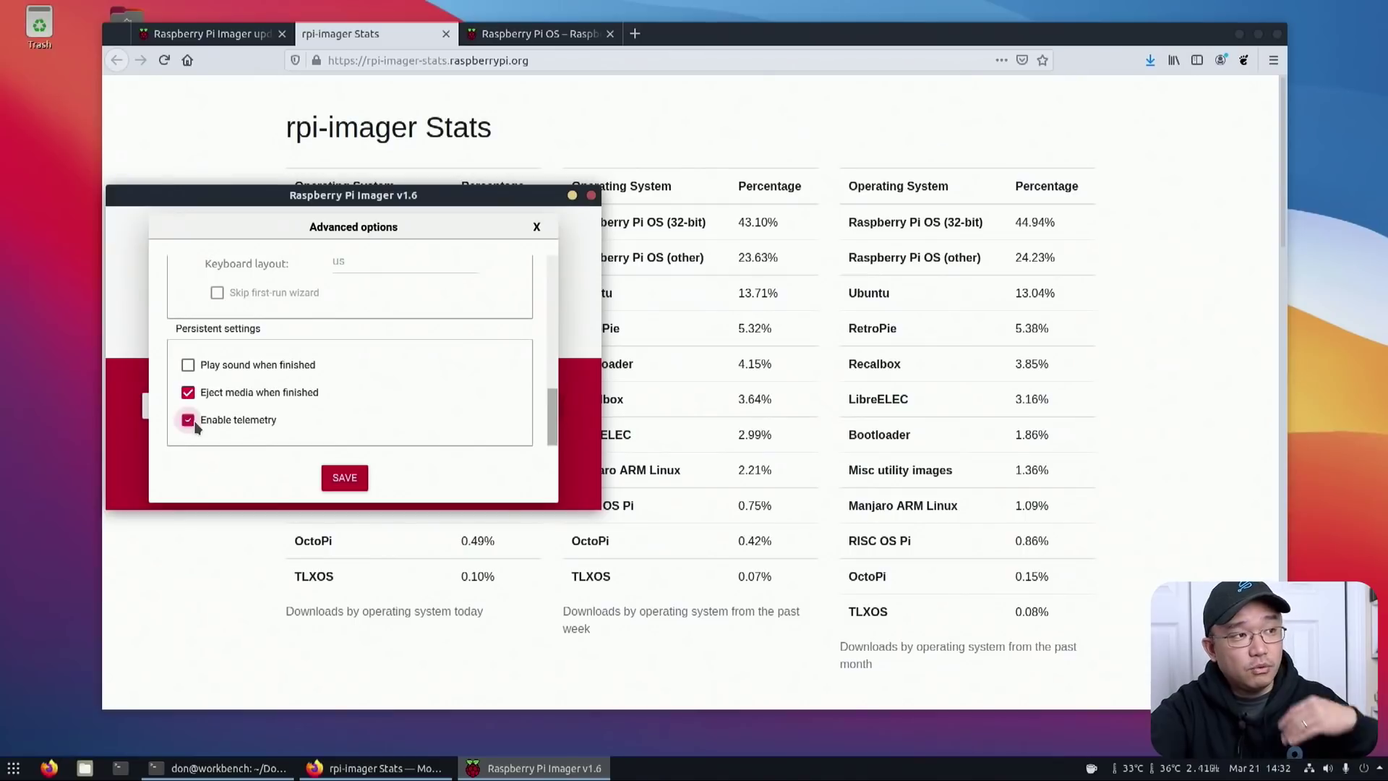
Scroll through the Advanced options settings and open the dropdown for when customizations apply.
{"action": "scroll", "coordinate": [356, 371], "scroll_direction": "up", "scroll_amount": 10}
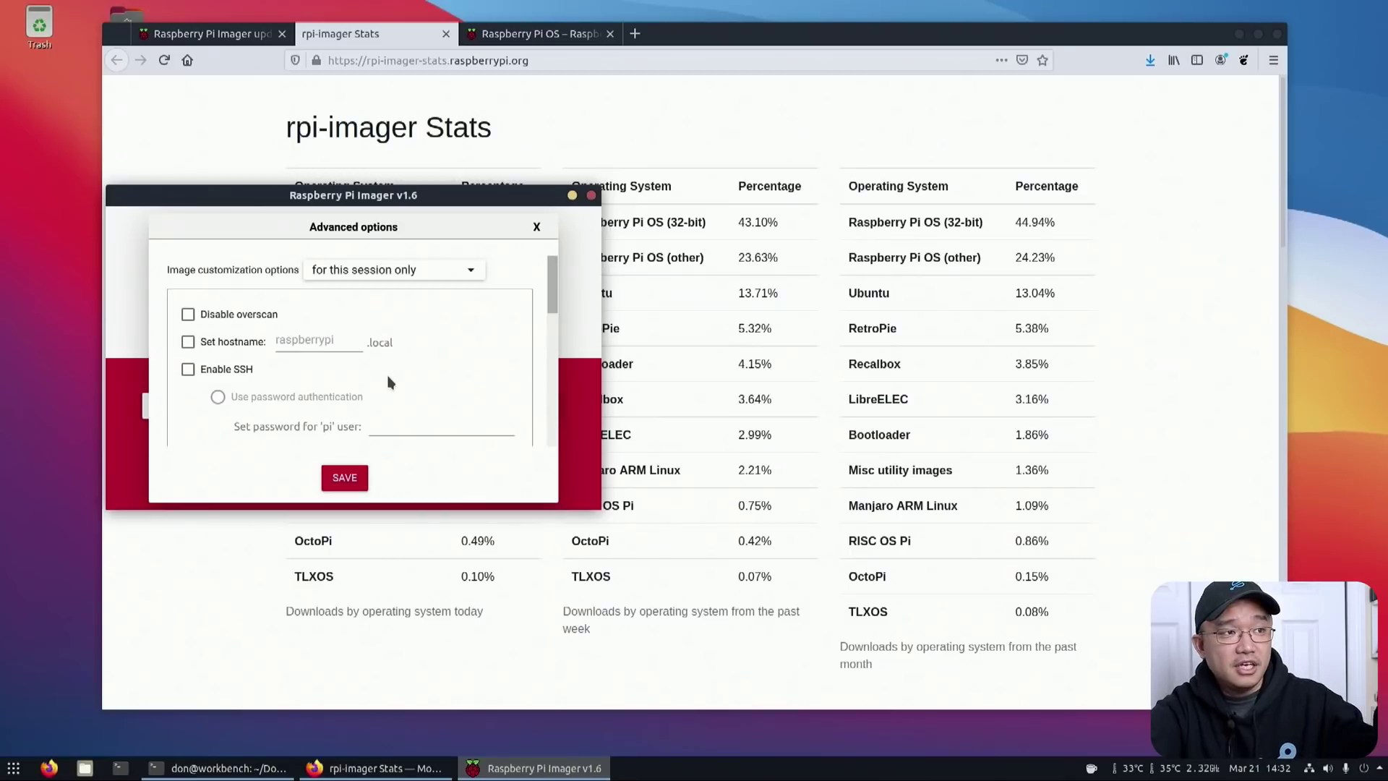
{"action": "scroll", "coordinate": [388, 381], "scroll_direction": "down", "scroll_amount": 5}
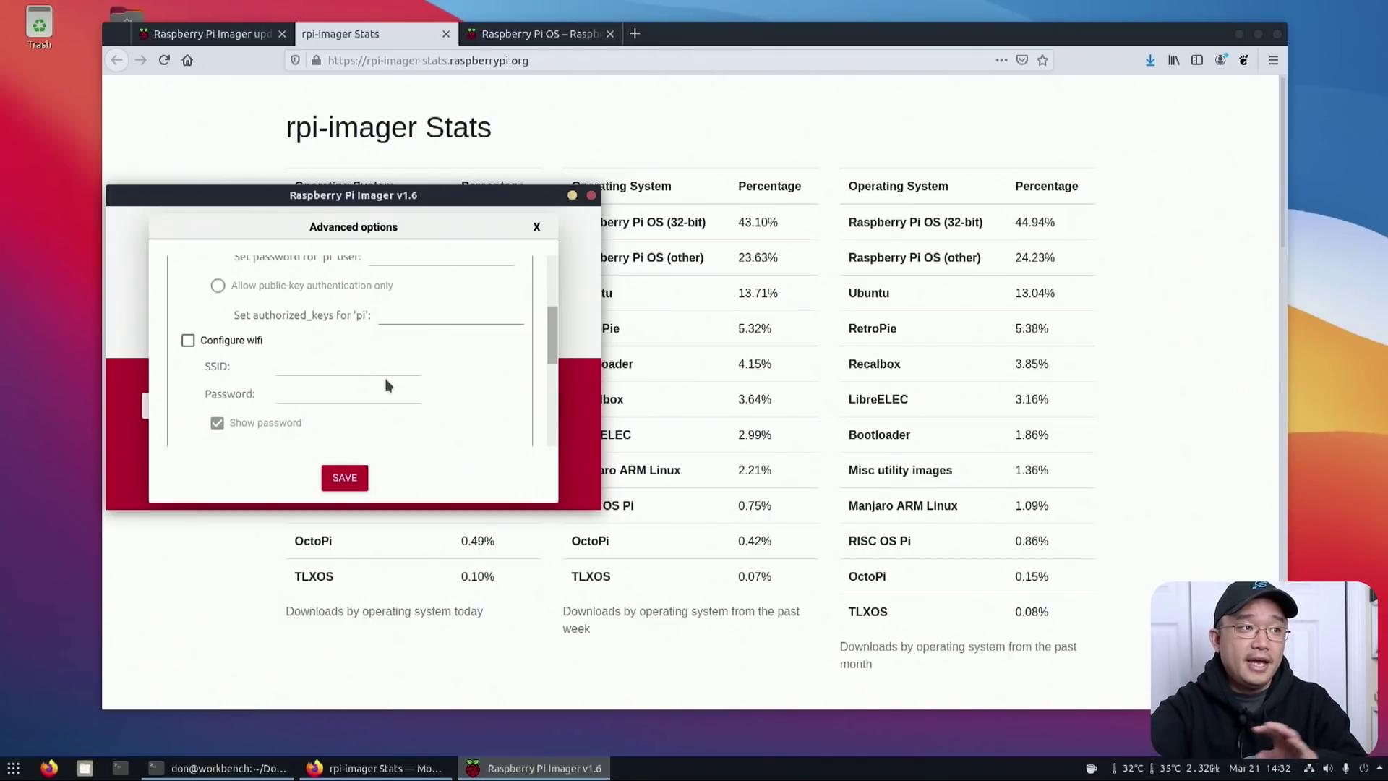
{"action": "scroll", "coordinate": [388, 385], "scroll_direction": "up", "scroll_amount": 5}
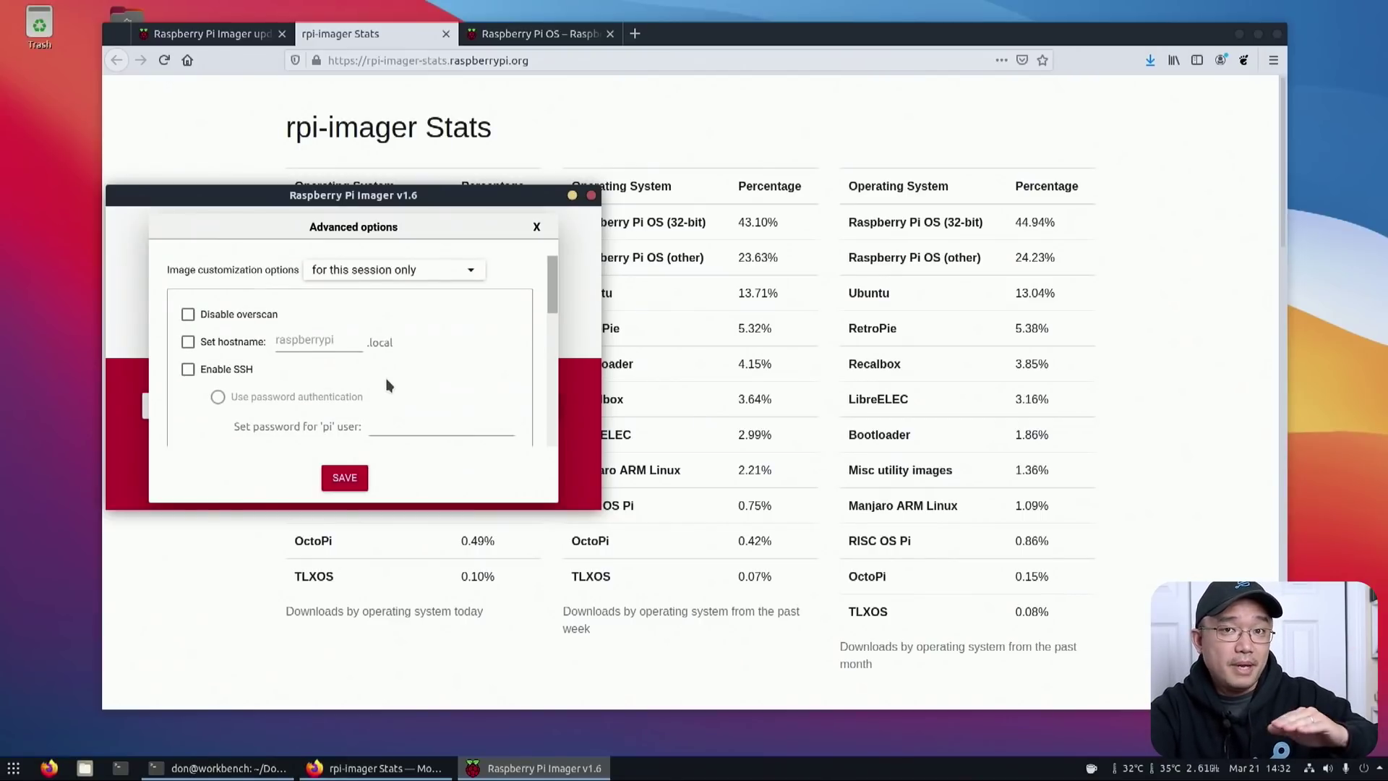
{"action": "scroll", "coordinate": [366, 389], "scroll_direction": "down", "scroll_amount": 3}
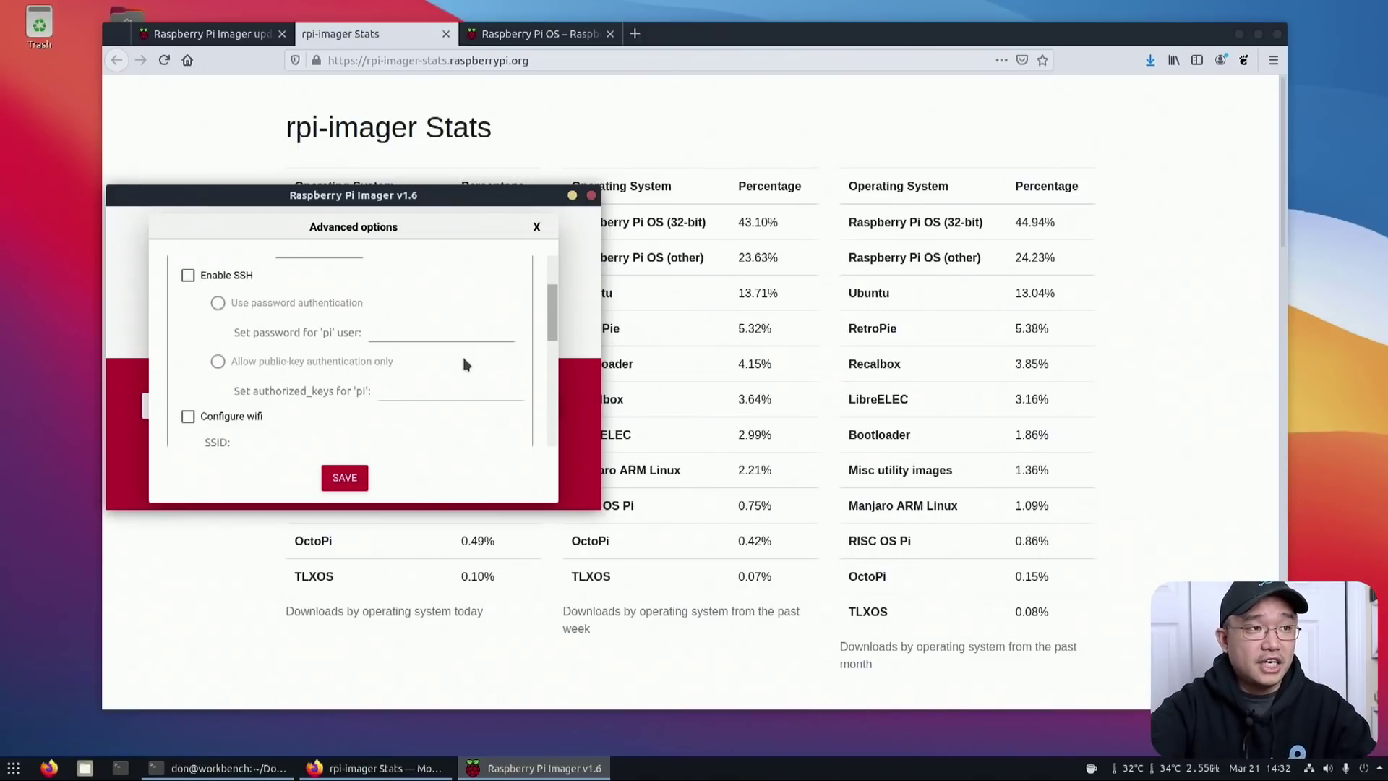
{"action": "scroll", "coordinate": [461, 365], "scroll_direction": "down", "scroll_amount": 5}
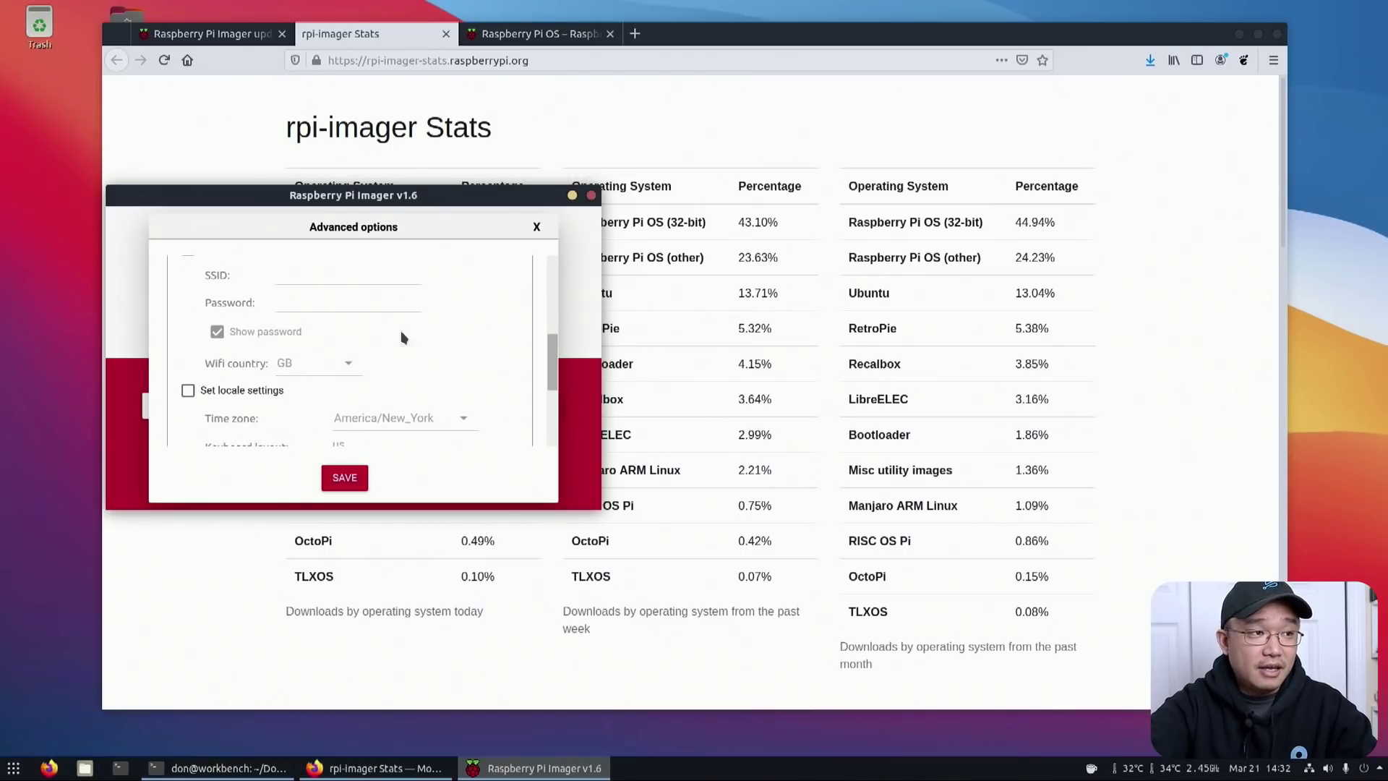
{"action": "scroll", "coordinate": [403, 340], "scroll_direction": "down", "scroll_amount": 1}
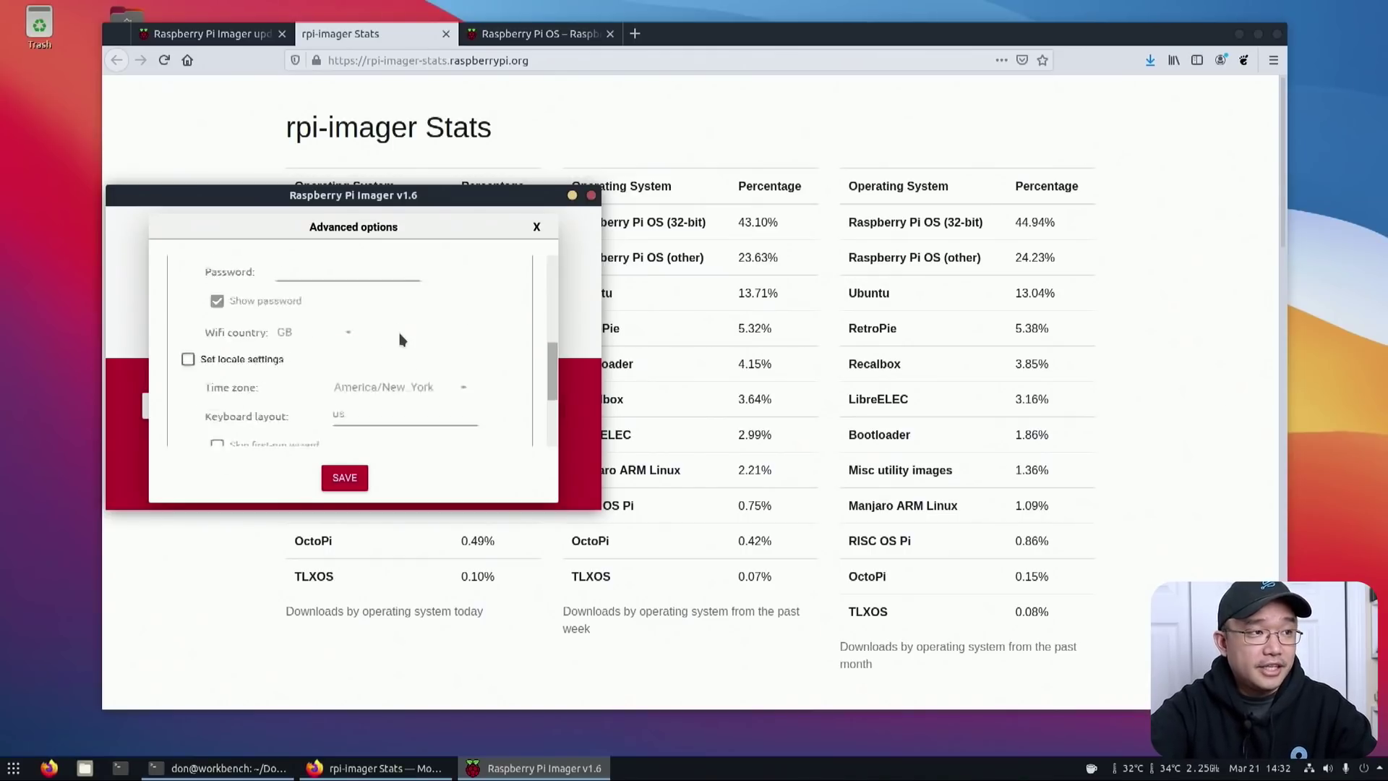
{"action": "scroll", "coordinate": [403, 340], "scroll_direction": "down", "scroll_amount": 3}
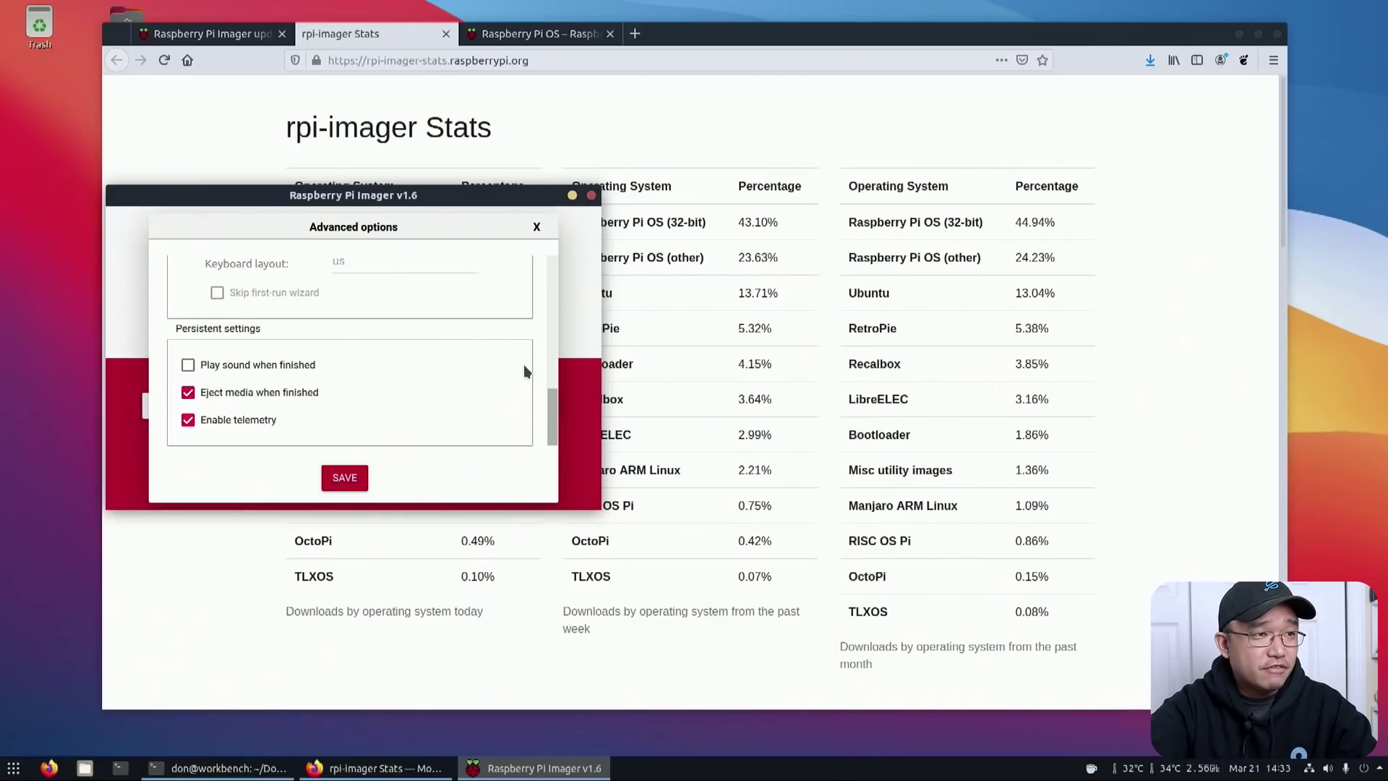
{"action": "scroll", "coordinate": [523, 364], "scroll_direction": "up", "scroll_amount": 5}
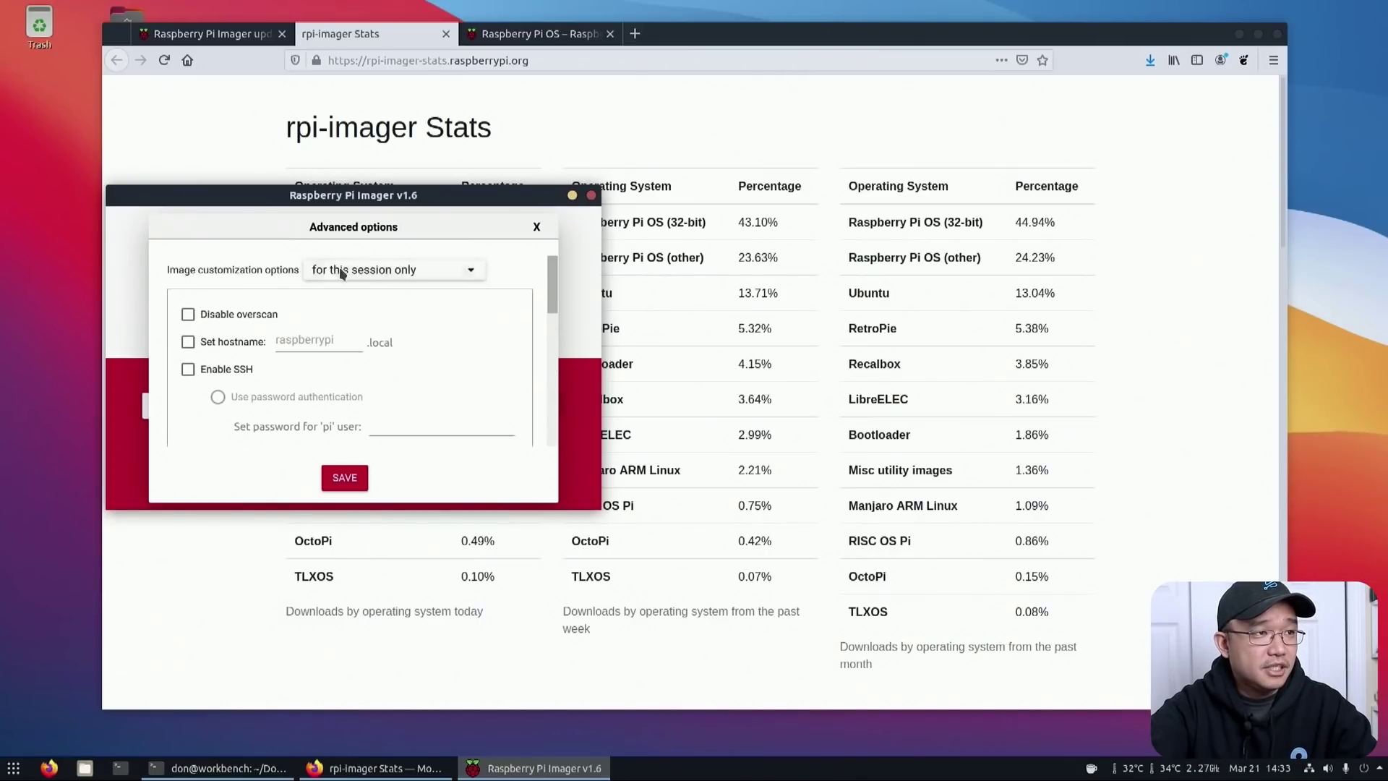
{"action": "left_click", "coordinate": [460, 265]}
Review the Wi-Fi and persistent settings, close Advanced options, and switch to the v1.6 blog post tab.
{"action": "scroll", "coordinate": [431, 332], "scroll_direction": "down", "scroll_amount": 4}
{"action": "scroll", "coordinate": [431, 333], "scroll_direction": "up", "scroll_amount": 2}
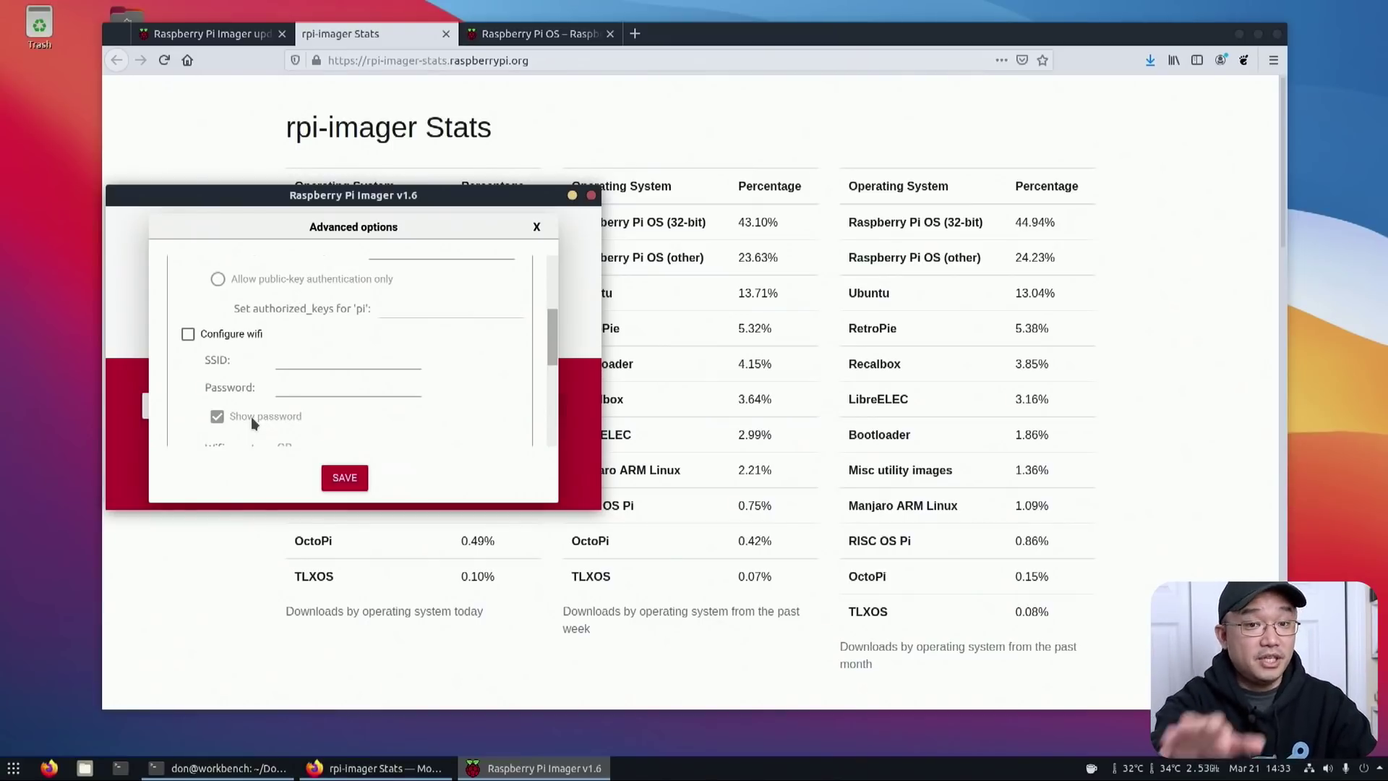
{"action": "scroll", "coordinate": [260, 415], "scroll_direction": "down", "scroll_amount": 8}
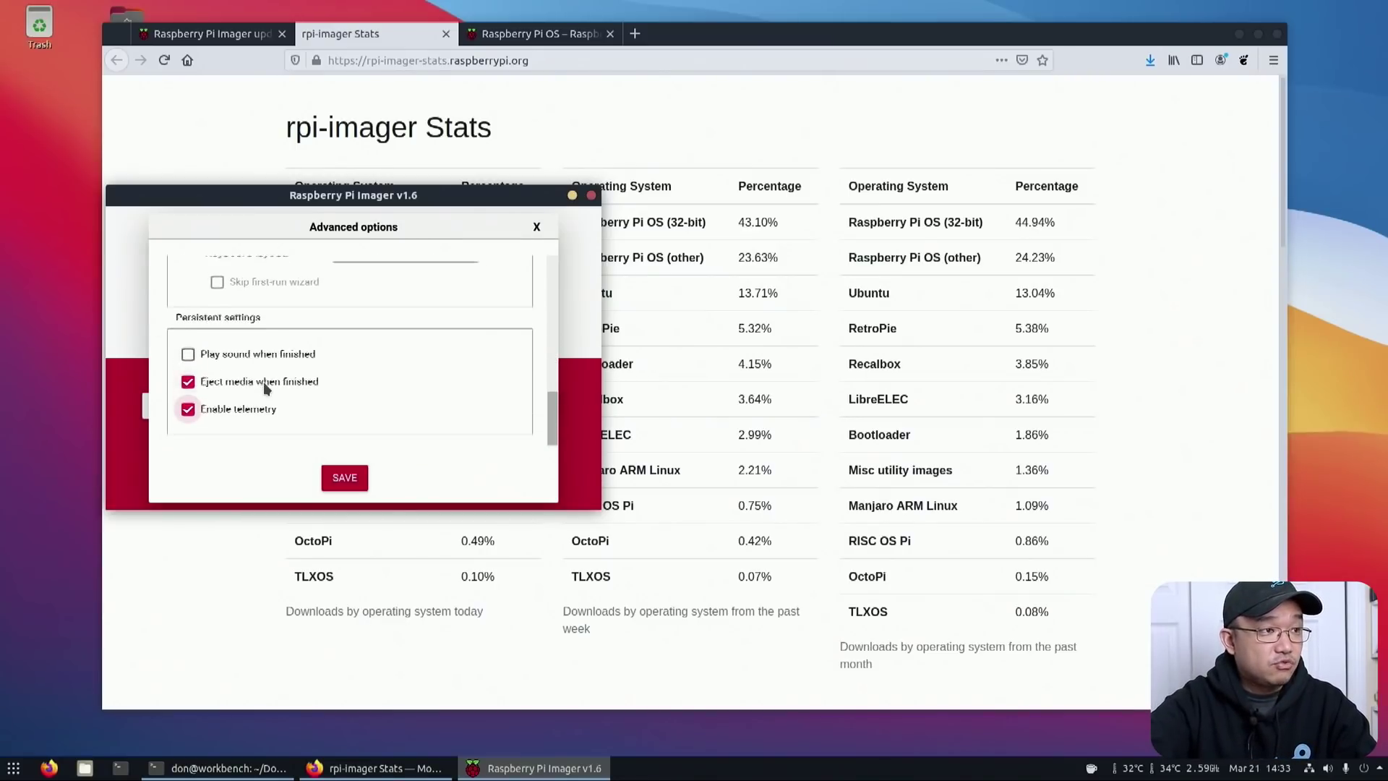
{"action": "left_click", "coordinate": [537, 226]}
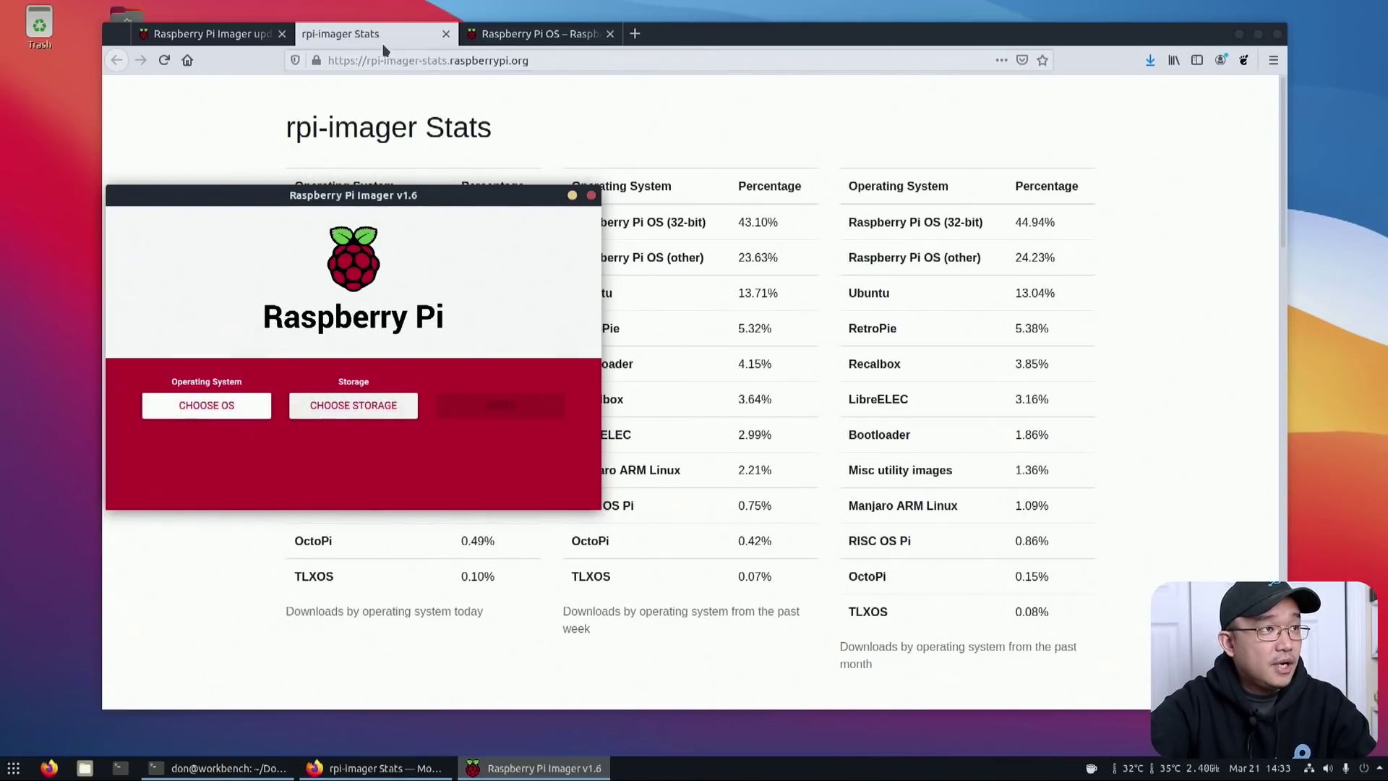
{"action": "left_click", "coordinate": [209, 33]}
Scroll down through the 'Raspberry Pi Imager update to v1.6' article into its reader comments.
{"action": "scroll", "coordinate": [475, 398], "scroll_direction": "down", "scroll_amount": 1}
{"action": "scroll", "coordinate": [475, 398], "scroll_direction": "down", "scroll_amount": 4}
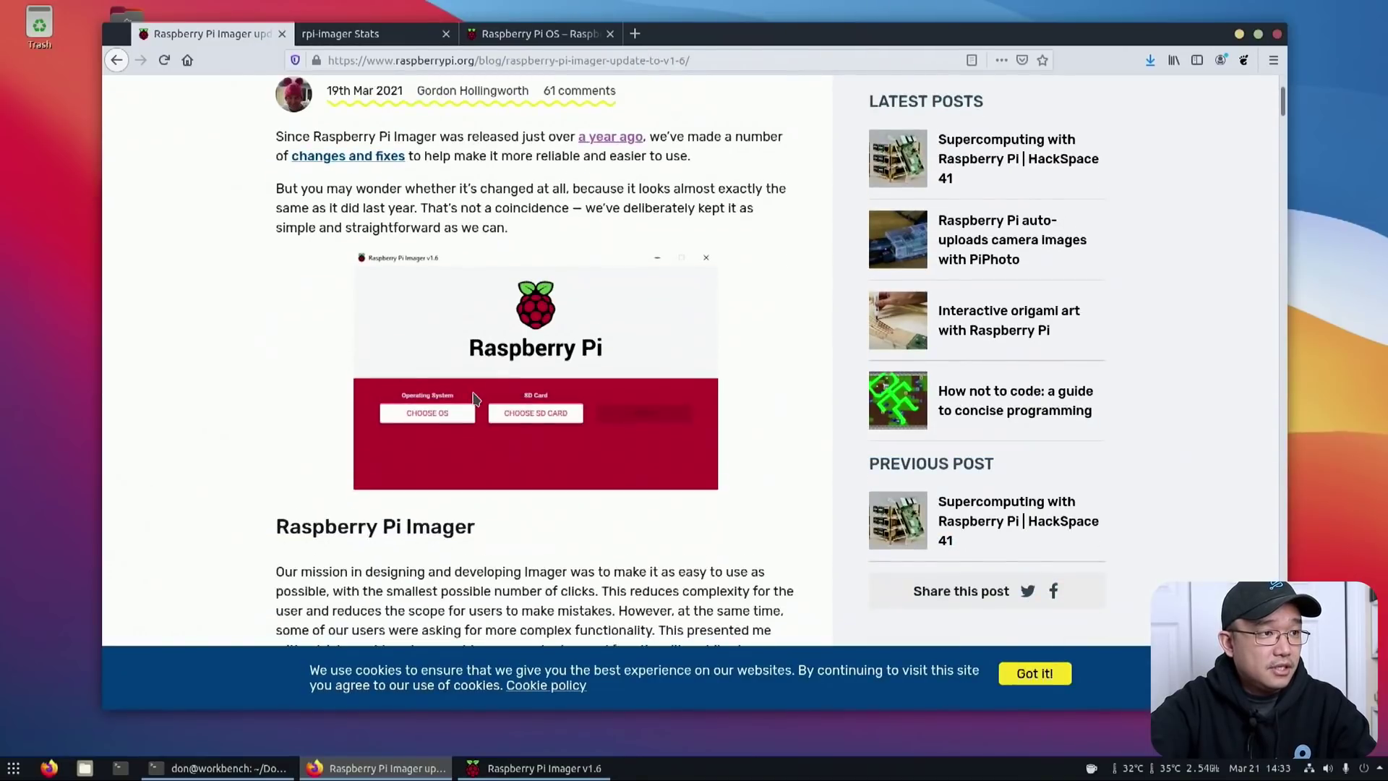
{"action": "scroll", "coordinate": [586, 513], "scroll_direction": "down", "scroll_amount": 2}
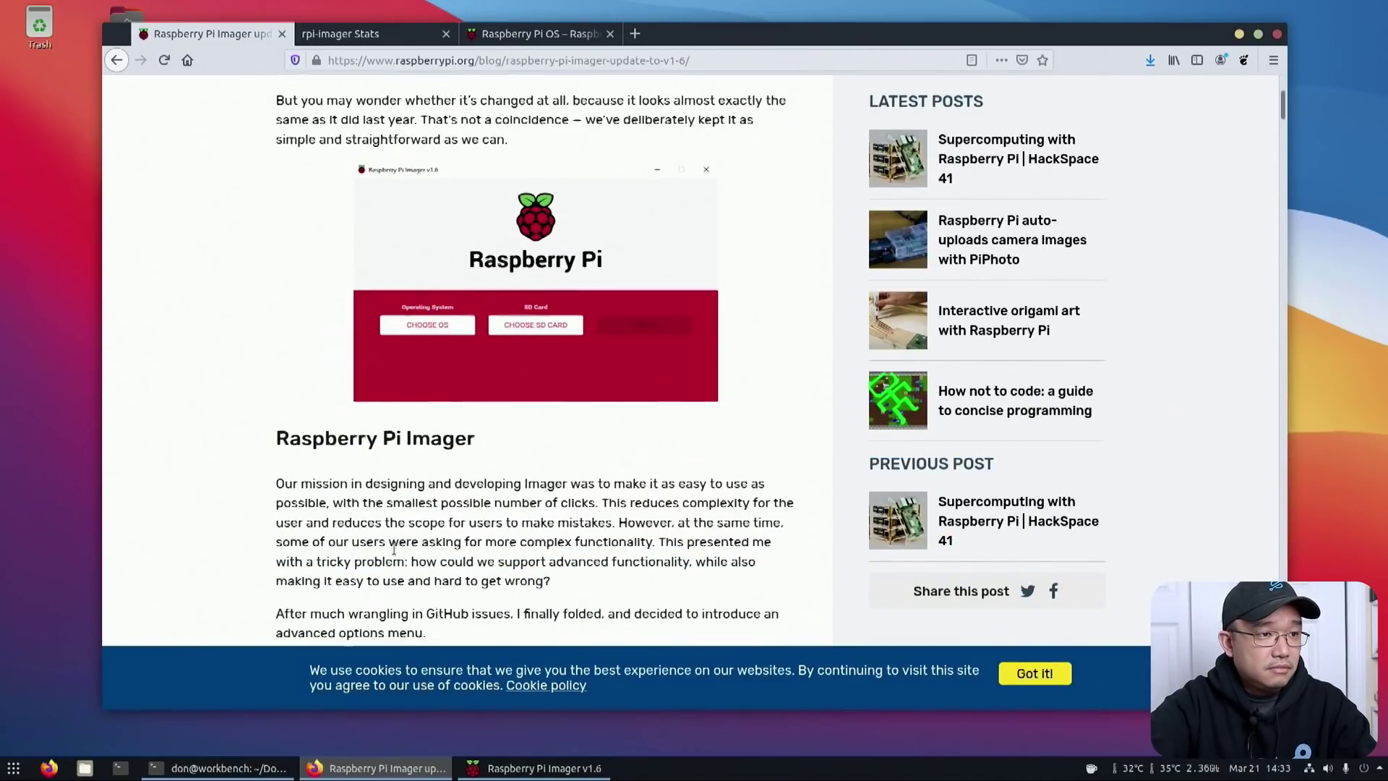
{"action": "scroll", "coordinate": [475, 522], "scroll_direction": "down", "scroll_amount": 3}
{"action": "scroll", "coordinate": [475, 522], "scroll_direction": "down", "scroll_amount": 3}
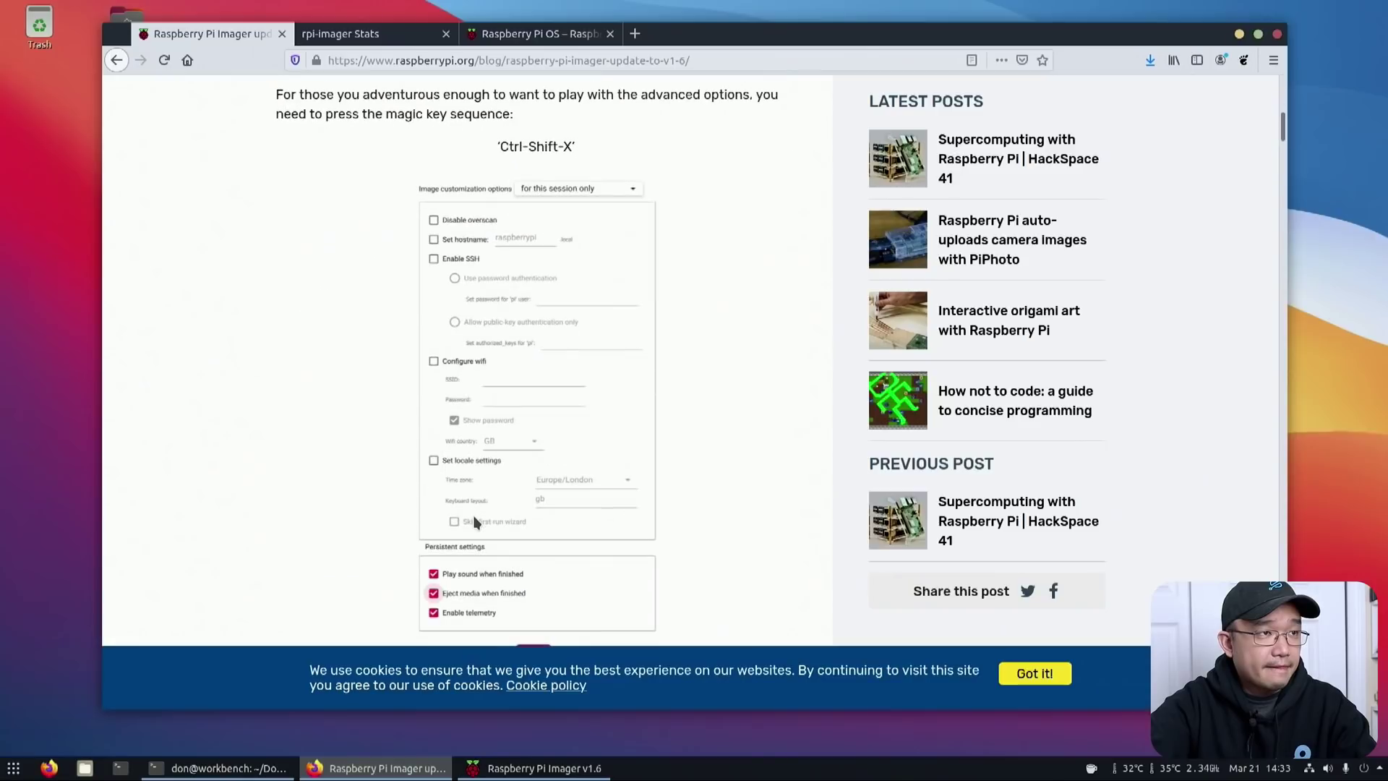
{"action": "scroll", "coordinate": [475, 522], "scroll_direction": "down", "scroll_amount": 3}
{"action": "scroll", "coordinate": [475, 522], "scroll_direction": "down", "scroll_amount": 1}
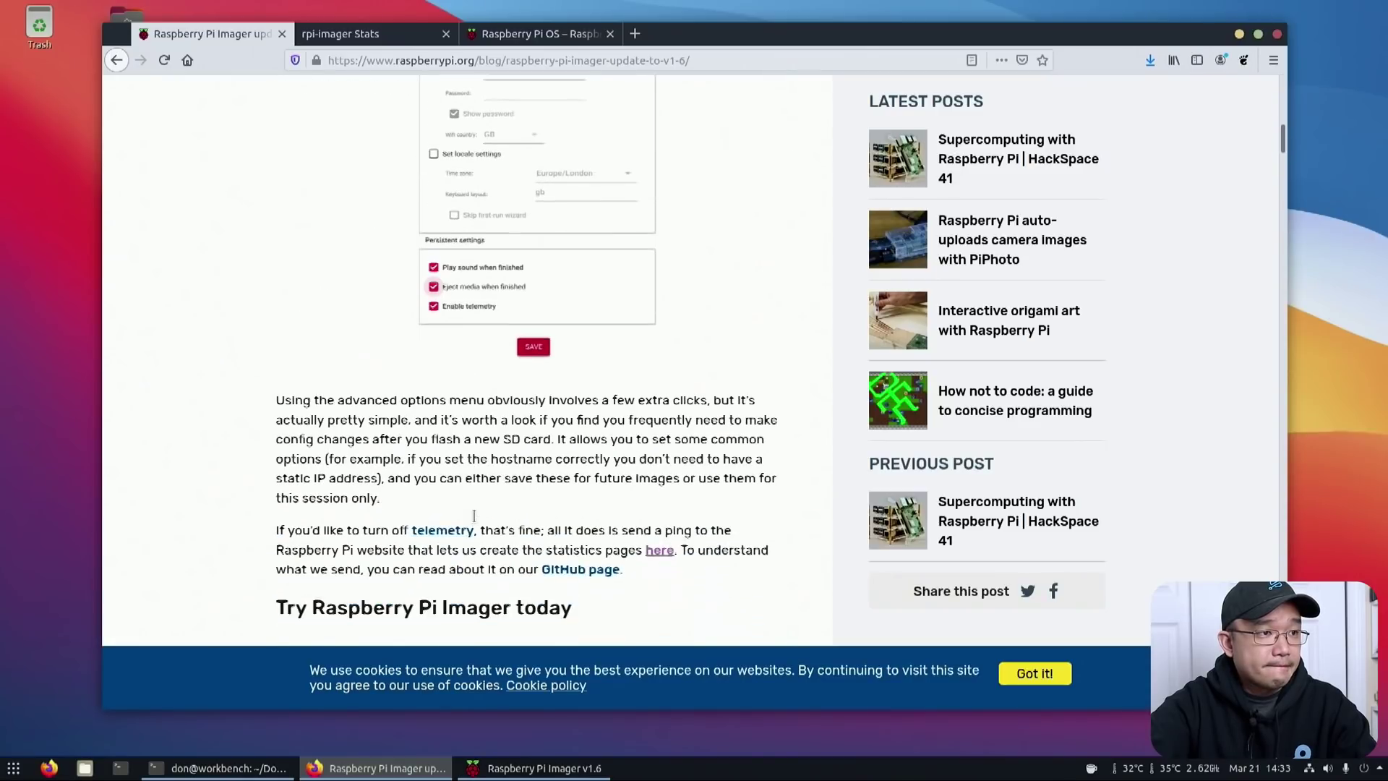
{"action": "scroll", "coordinate": [475, 522], "scroll_direction": "down", "scroll_amount": 1}
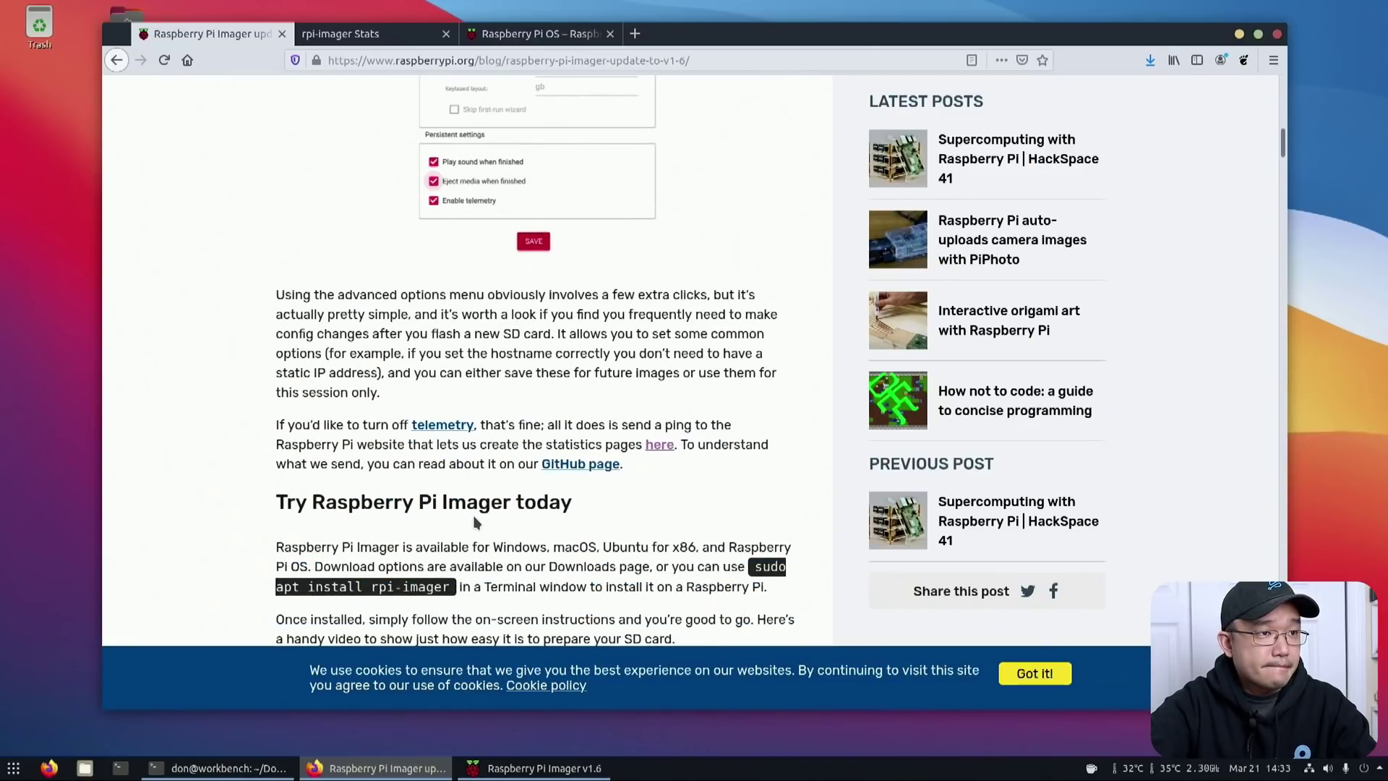
{"action": "scroll", "coordinate": [475, 522], "scroll_direction": "down", "scroll_amount": 9}
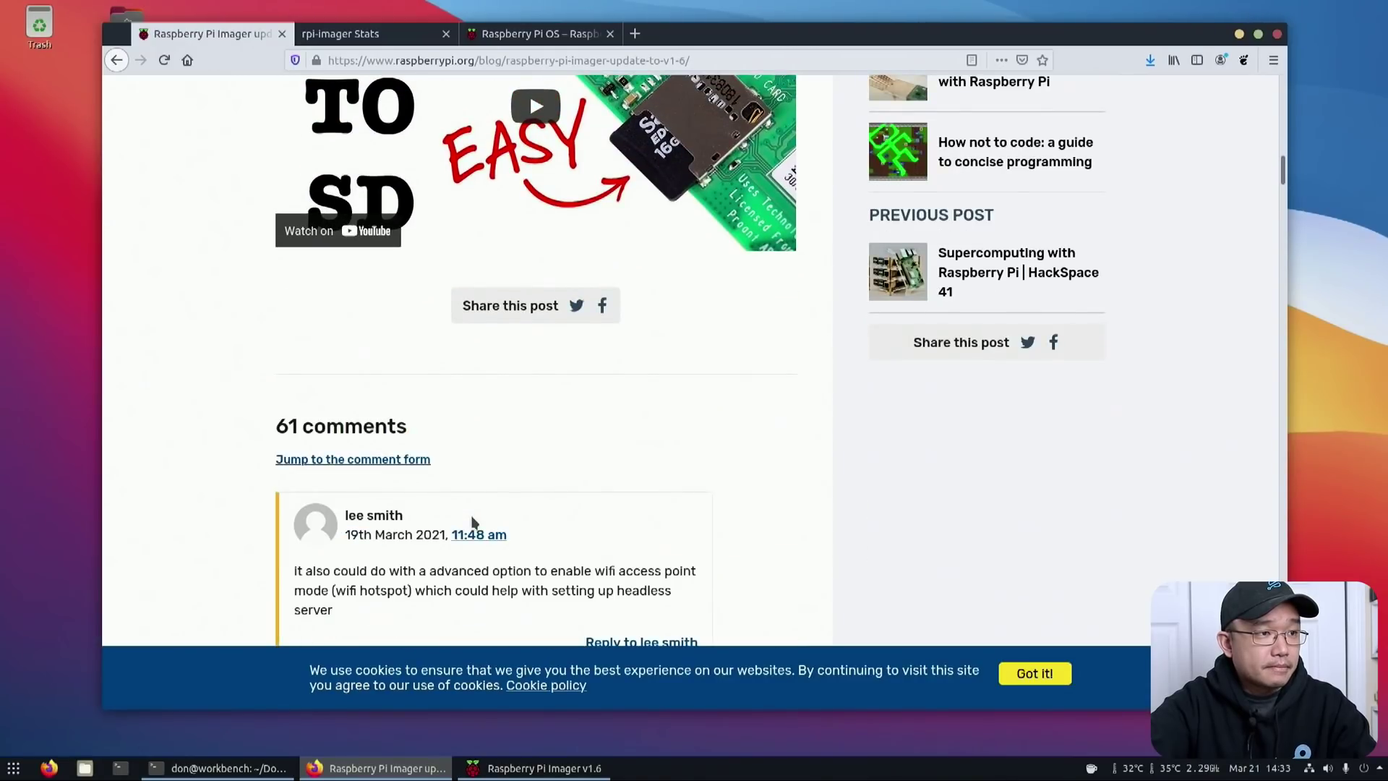
{"action": "scroll", "coordinate": [473, 522], "scroll_direction": "down", "scroll_amount": 4}
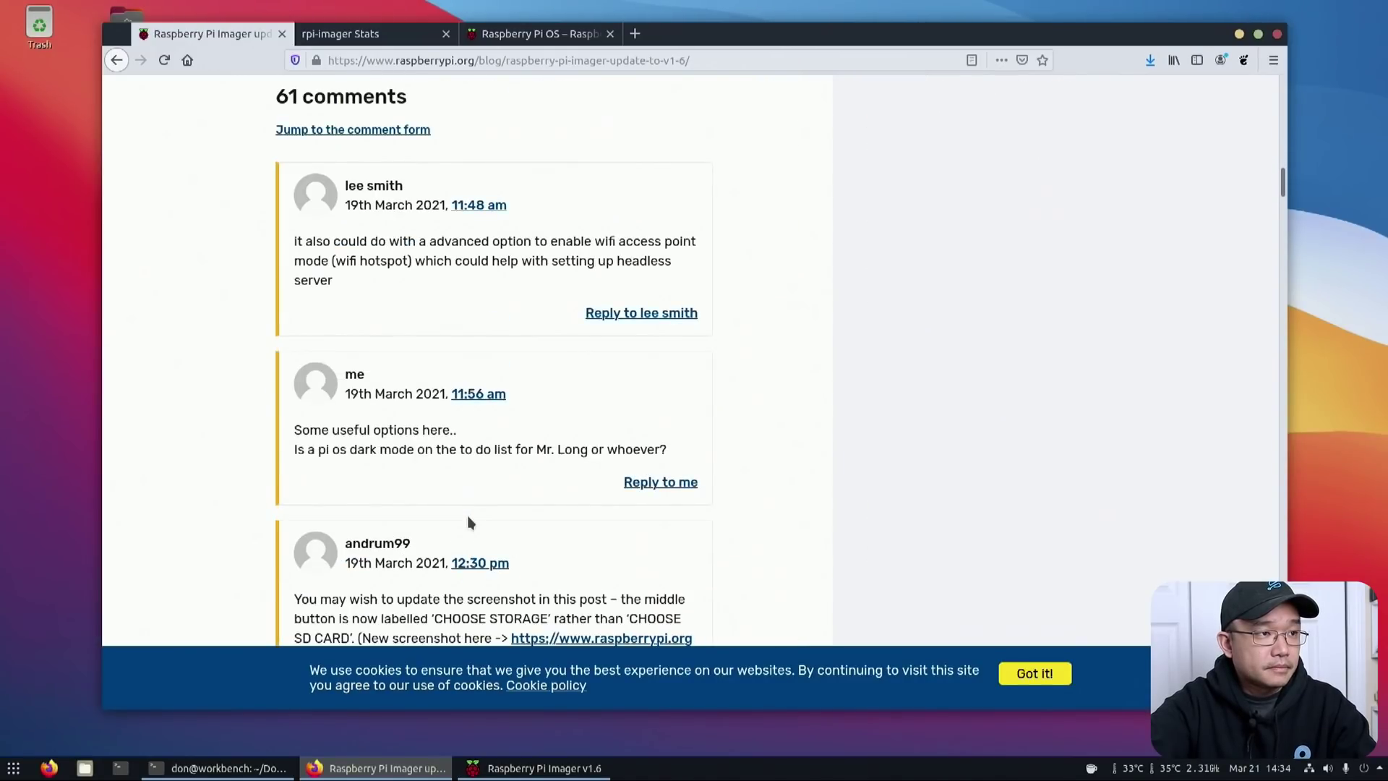
{"action": "scroll", "coordinate": [469, 522], "scroll_direction": "down", "scroll_amount": 3}
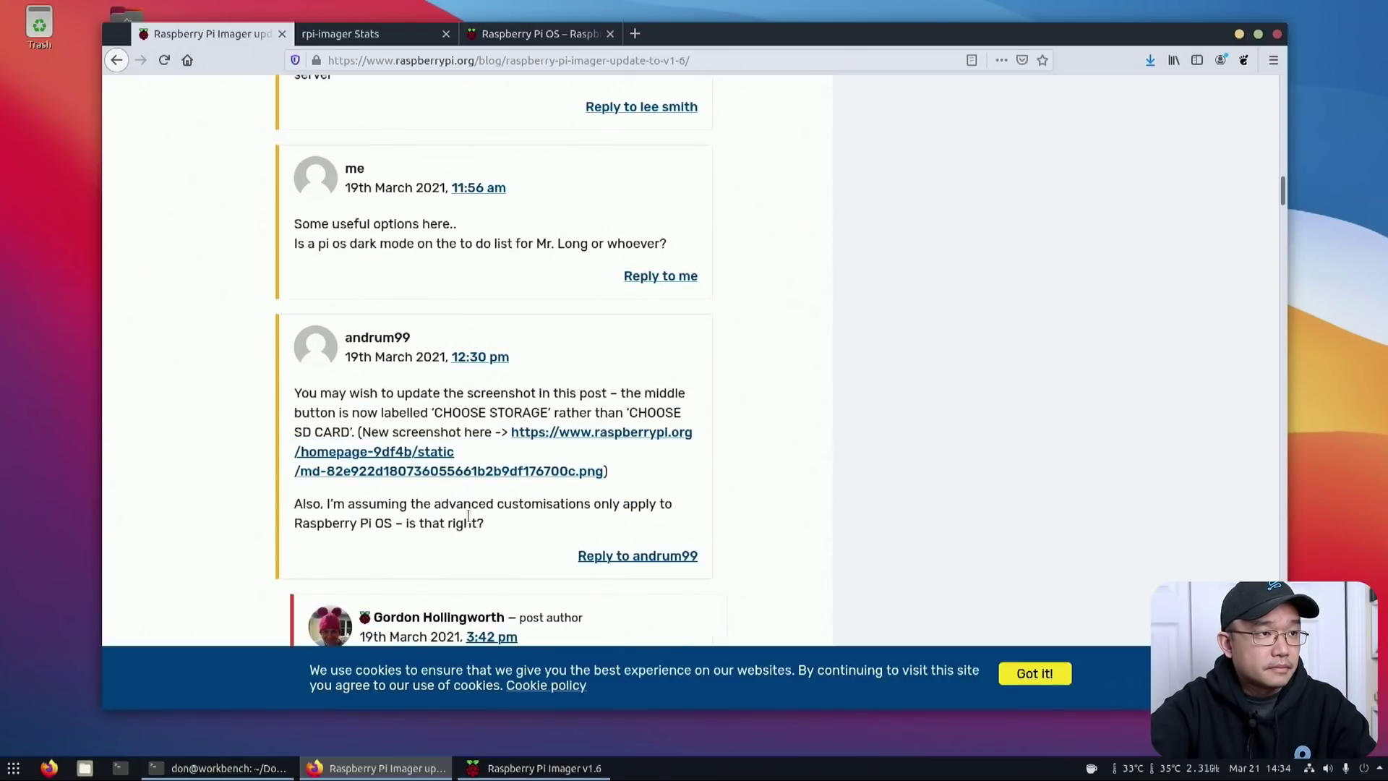
{"action": "scroll", "coordinate": [464, 516], "scroll_direction": "down", "scroll_amount": 4}
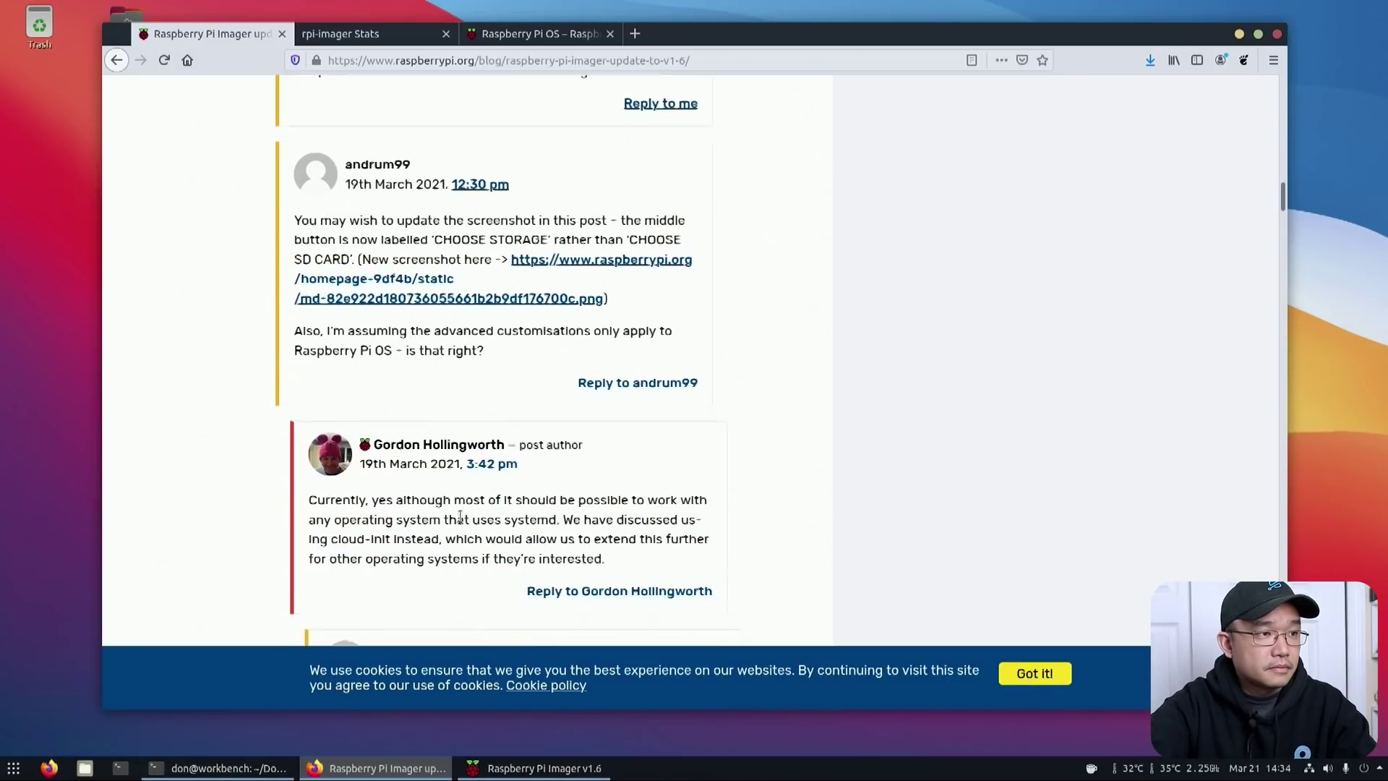
{"action": "scroll", "coordinate": [457, 524], "scroll_direction": "down", "scroll_amount": 8}
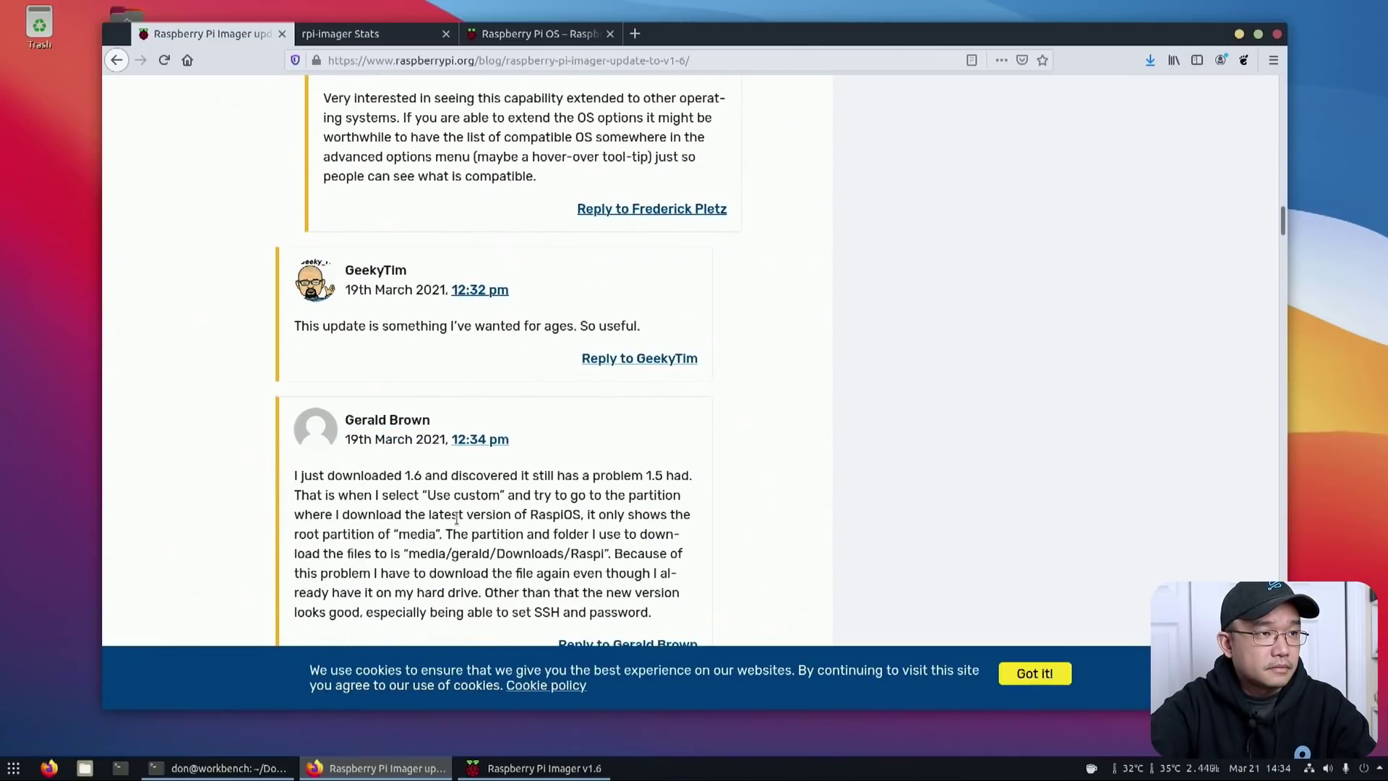
{"action": "scroll", "coordinate": [457, 523], "scroll_direction": "down", "scroll_amount": 4}
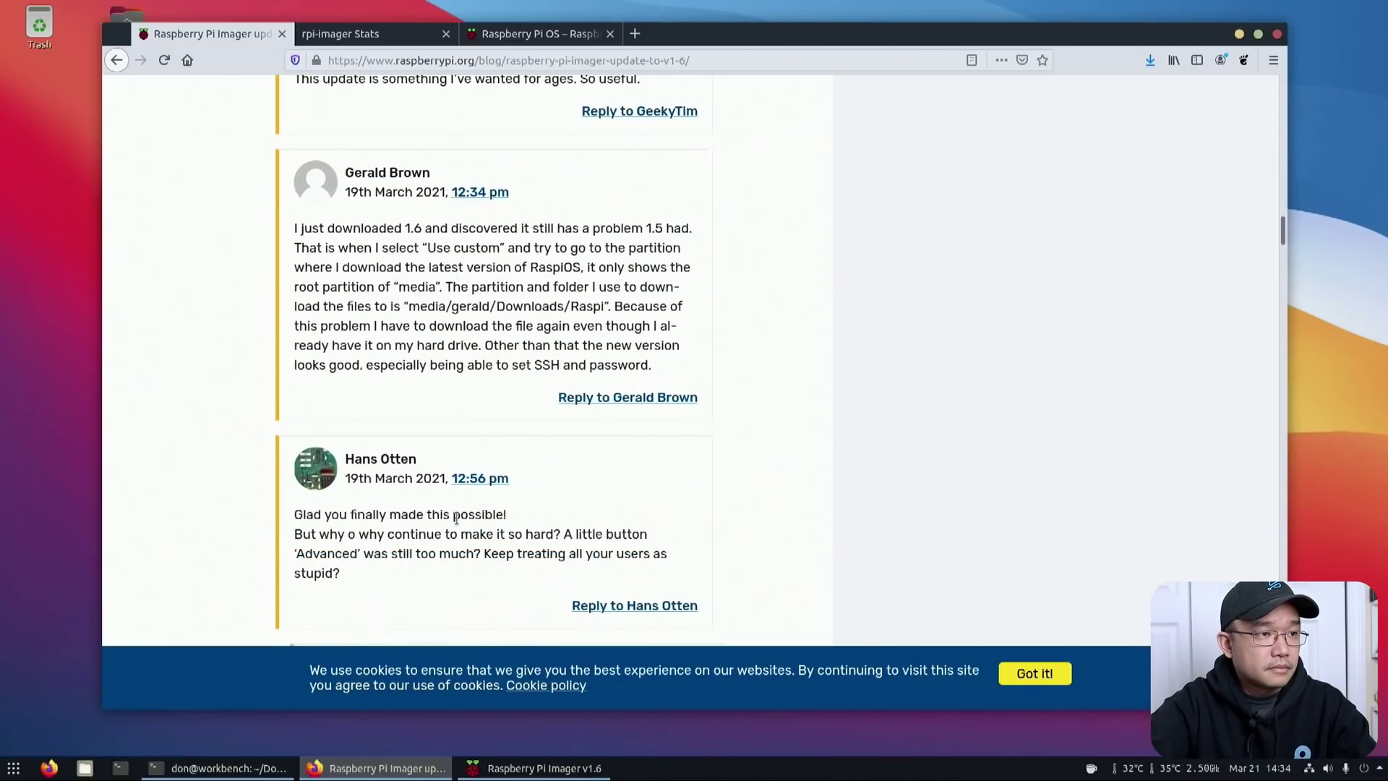
{"action": "scroll", "coordinate": [456, 518], "scroll_direction": "down", "scroll_amount": 1}
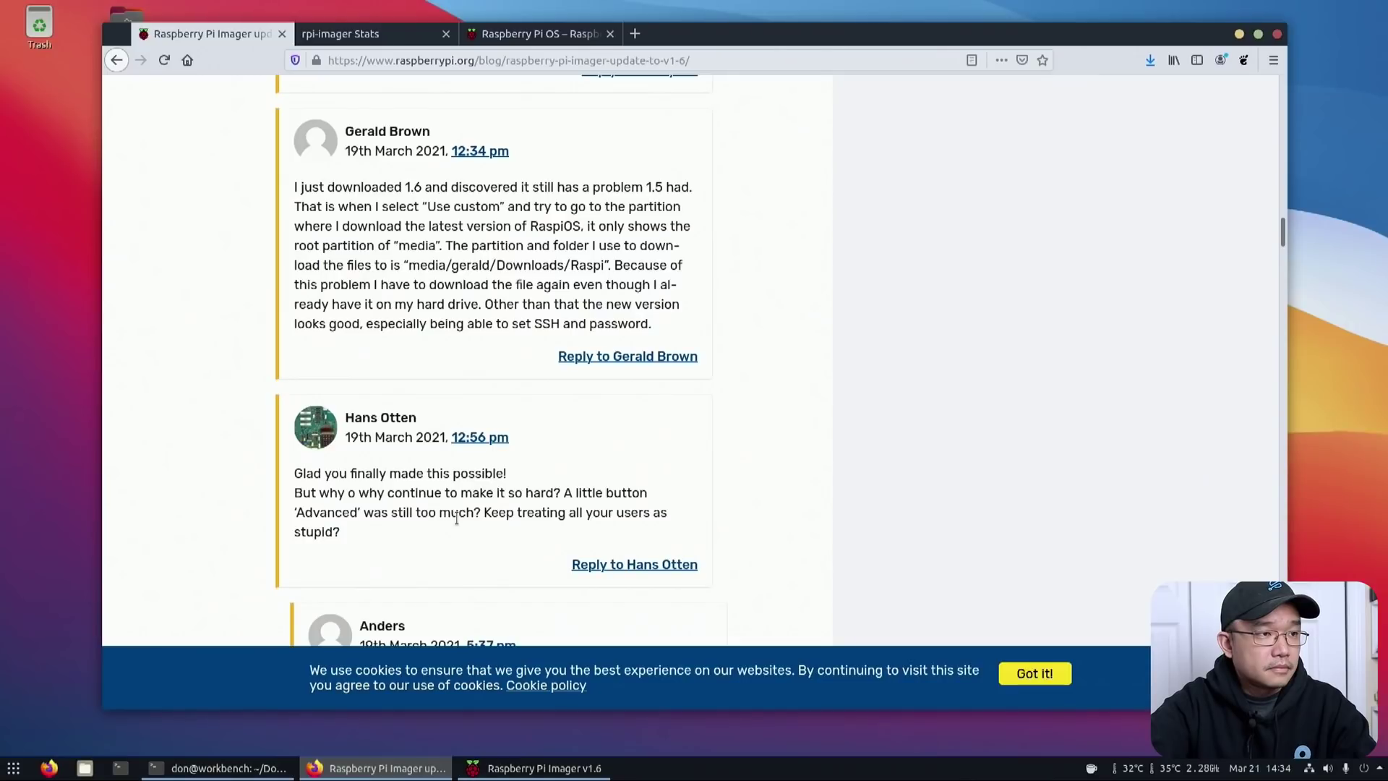
{"action": "scroll", "coordinate": [456, 519], "scroll_direction": "down", "scroll_amount": 3}
{"action": "scroll", "coordinate": [456, 523], "scroll_direction": "down", "scroll_amount": 2}
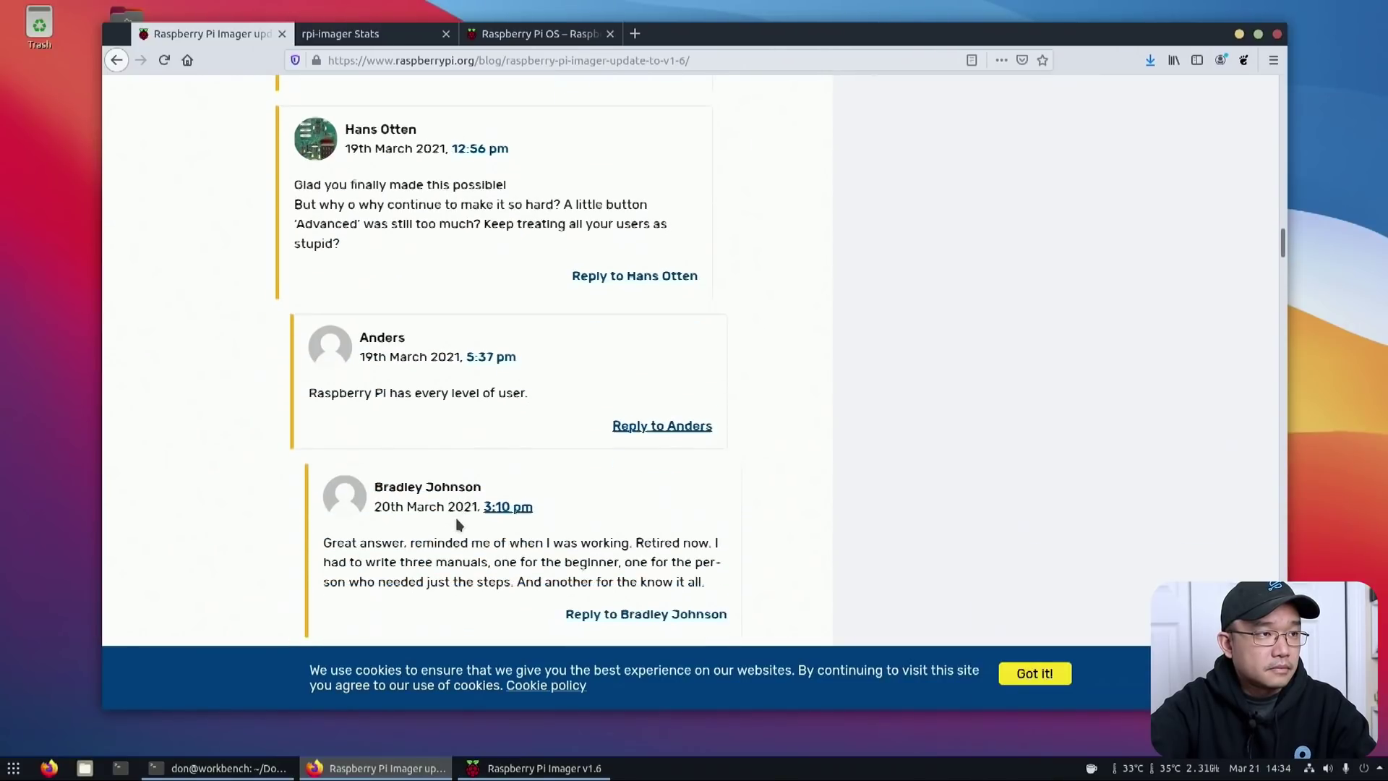
Clear an accidental text selection in a comment and scroll back up the page.
{"action": "left_click_drag", "start_coordinate": [1282, 239], "coordinate": [1244, 241]}
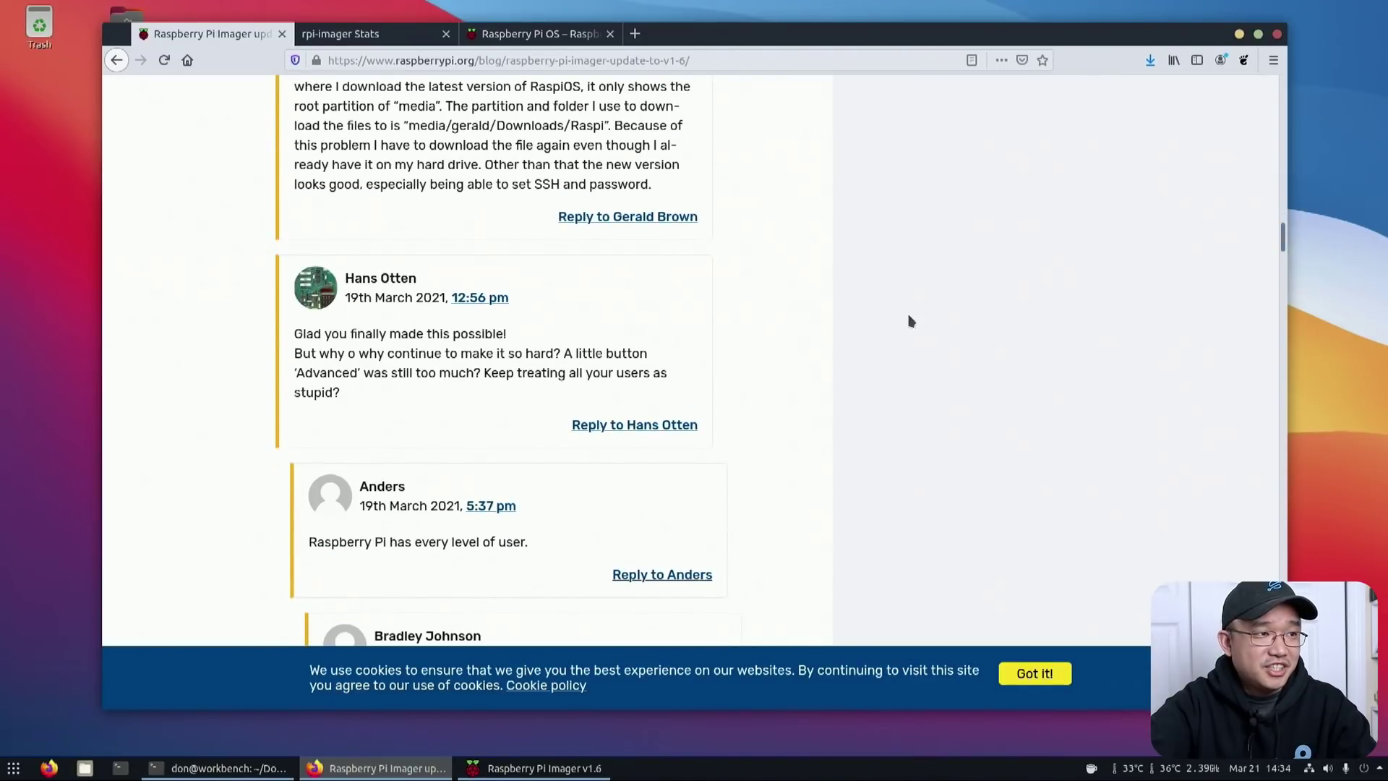
{"action": "left_click_drag", "start_coordinate": [319, 372], "coordinate": [469, 352]}
{"action": "left_click", "coordinate": [296, 374]}
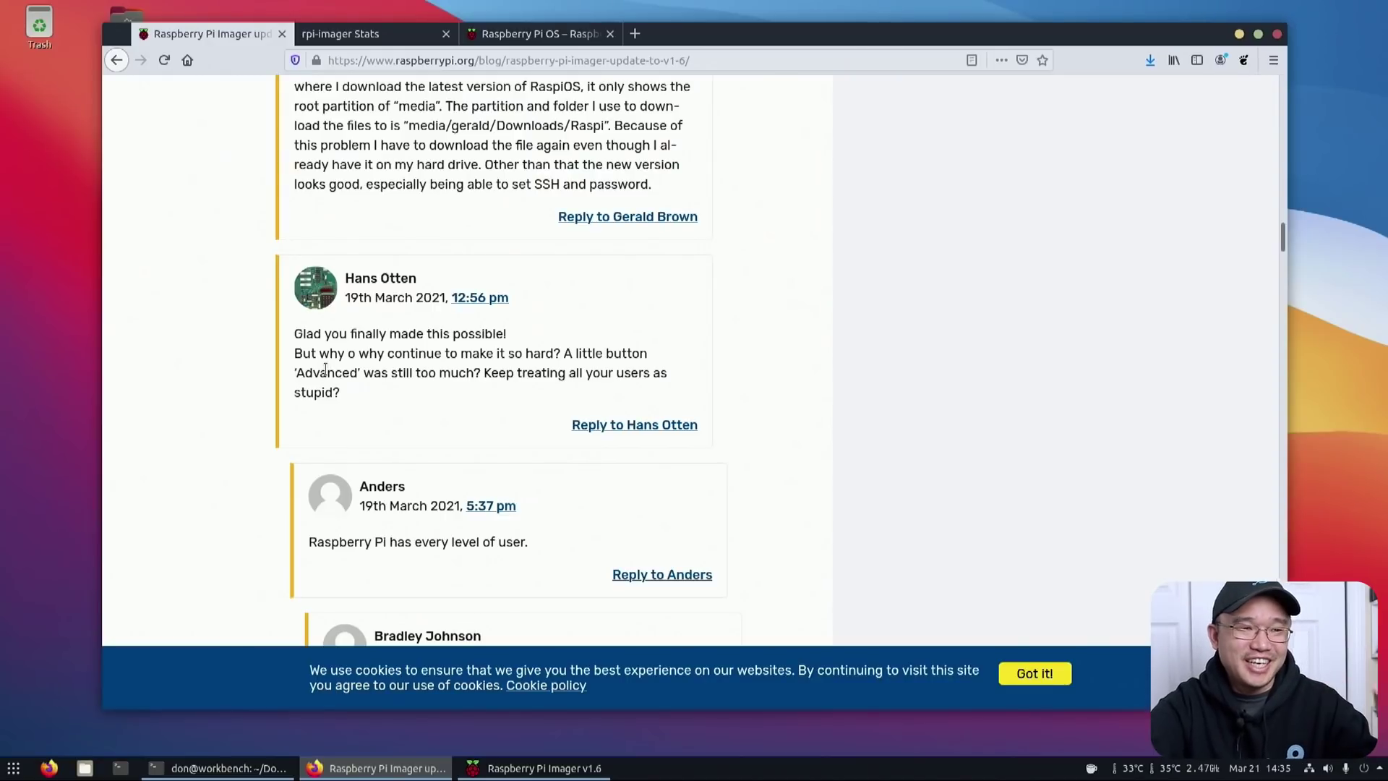
{"action": "scroll", "coordinate": [1279, 246], "scroll_direction": "up", "scroll_amount": 4}
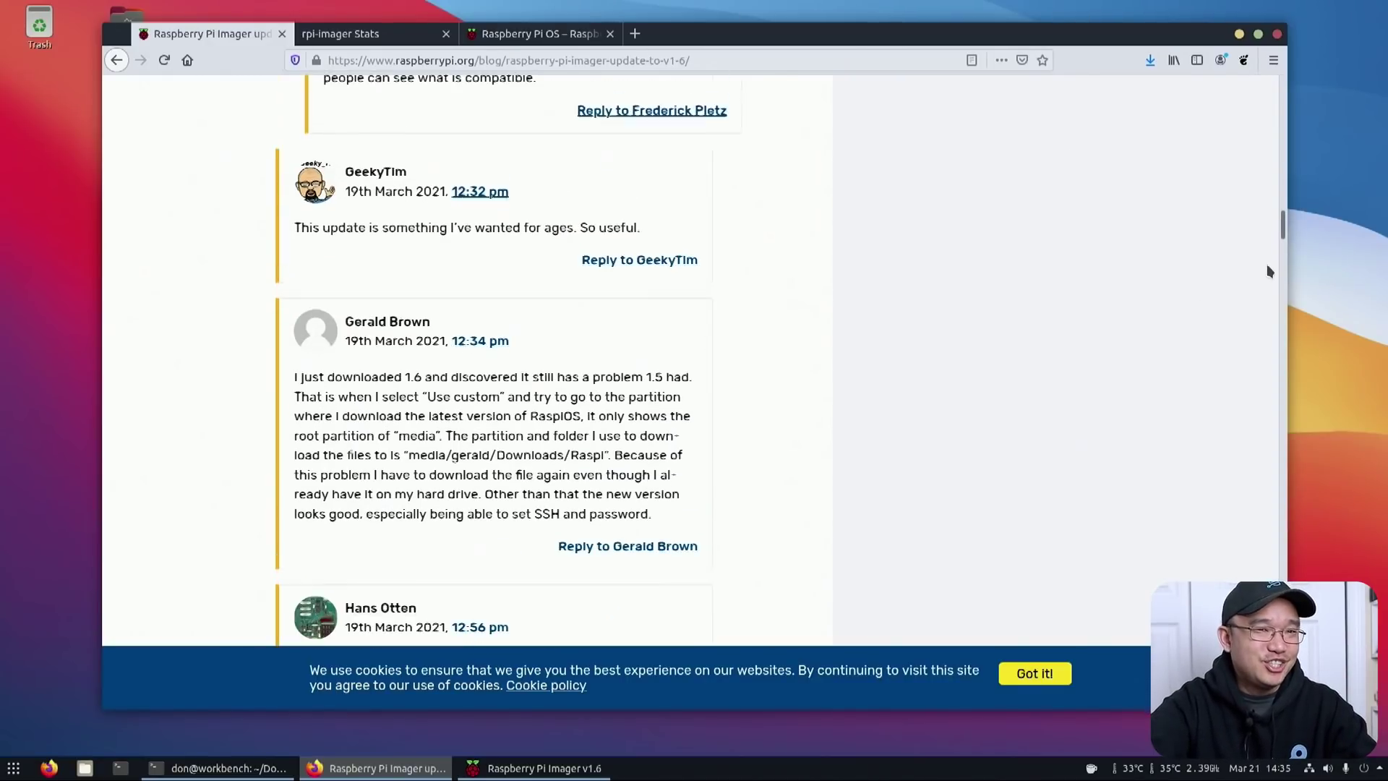
{"action": "left_click_drag", "start_coordinate": [1298, 235], "coordinate": [1289, 84]}
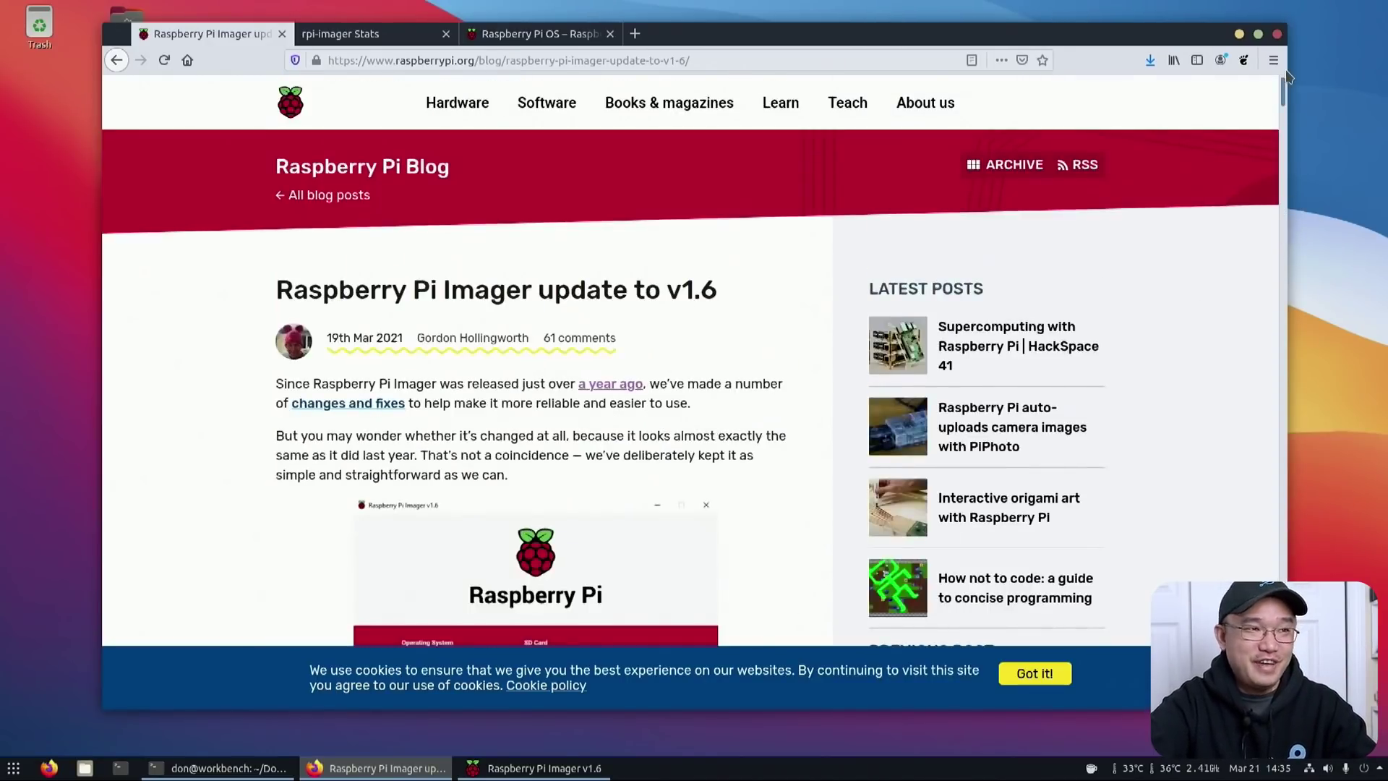
Bring the Ctrl-Shift-X section, its advanced options screenshot and telemetry paragraph into view.
{"action": "scroll", "coordinate": [678, 318], "scroll_direction": "down", "scroll_amount": 3}
{"action": "scroll", "coordinate": [679, 318], "scroll_direction": "down", "scroll_amount": 3}
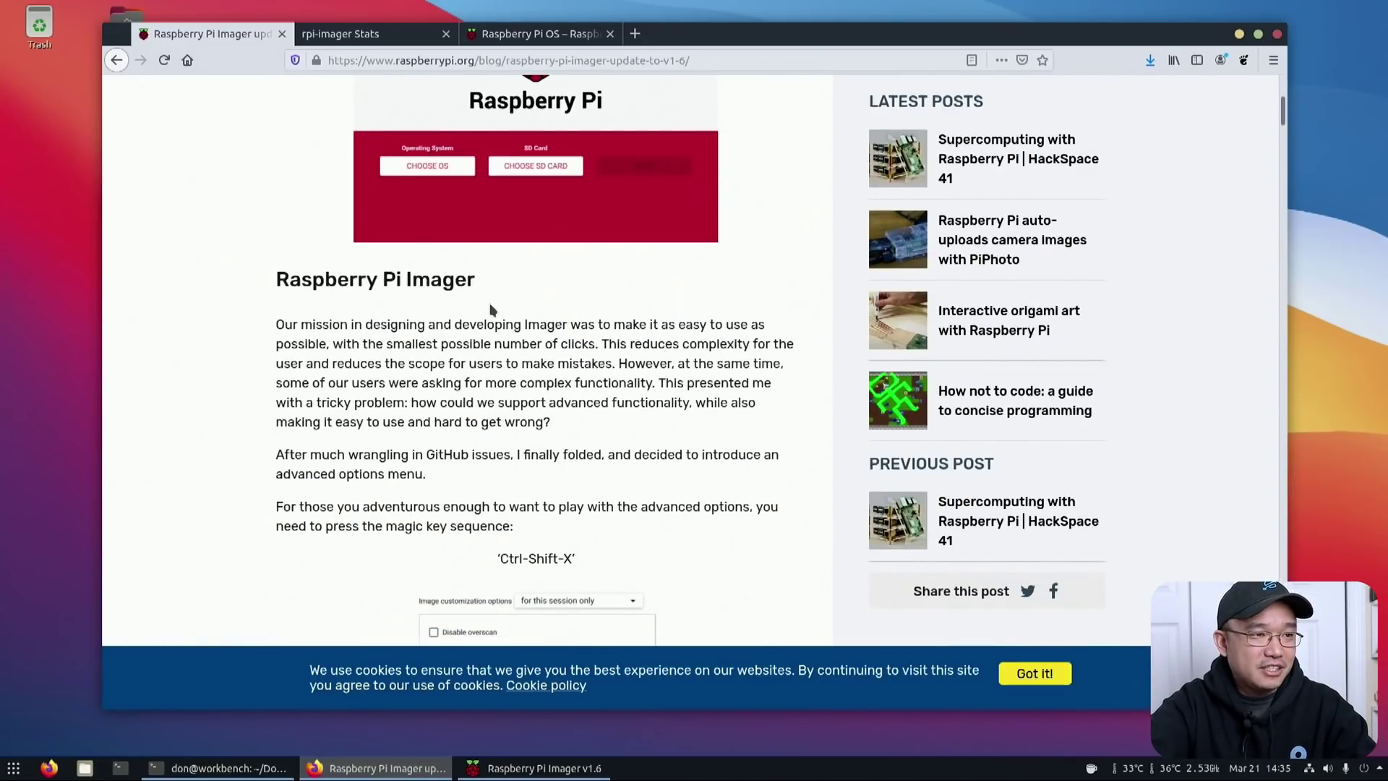
{"action": "scroll", "coordinate": [546, 390], "scroll_direction": "down", "scroll_amount": 3}
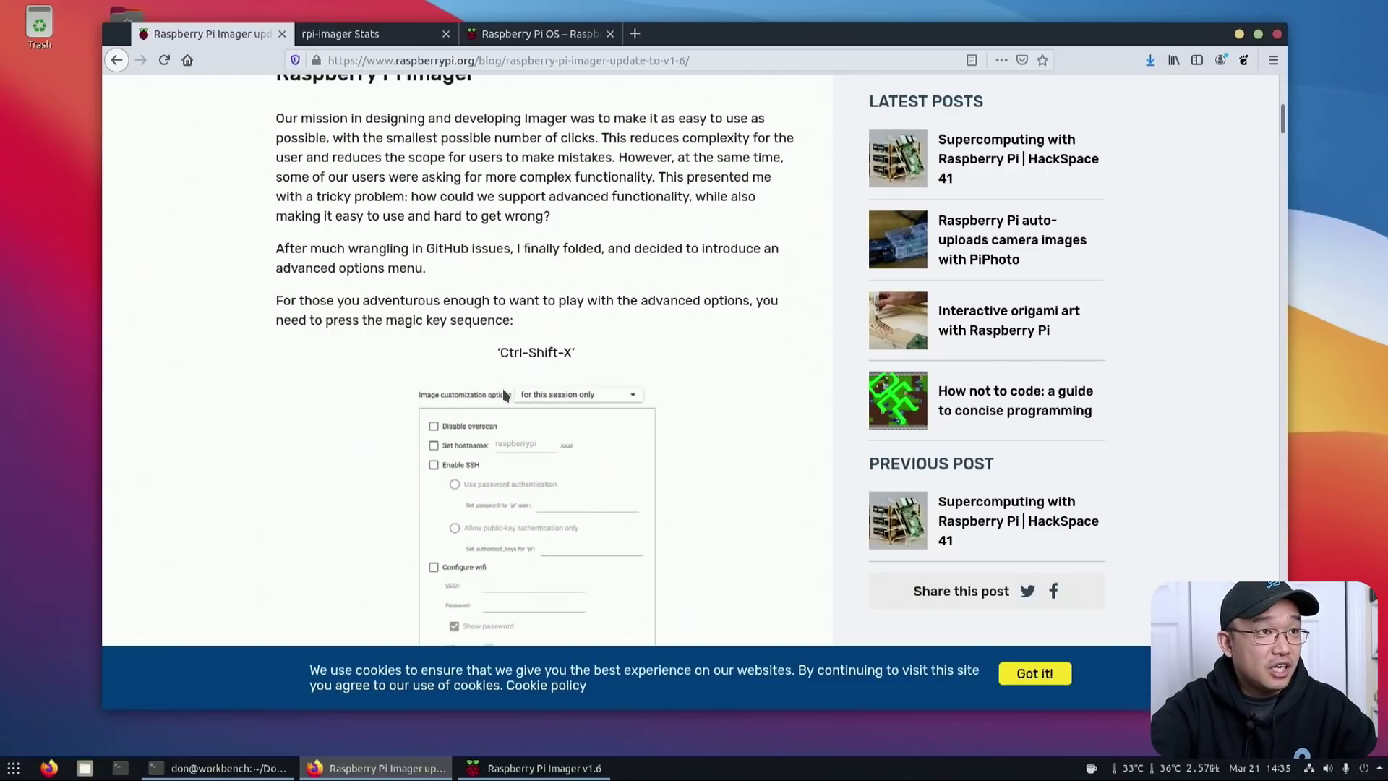
{"action": "scroll", "coordinate": [445, 332], "scroll_direction": "up", "scroll_amount": 6}
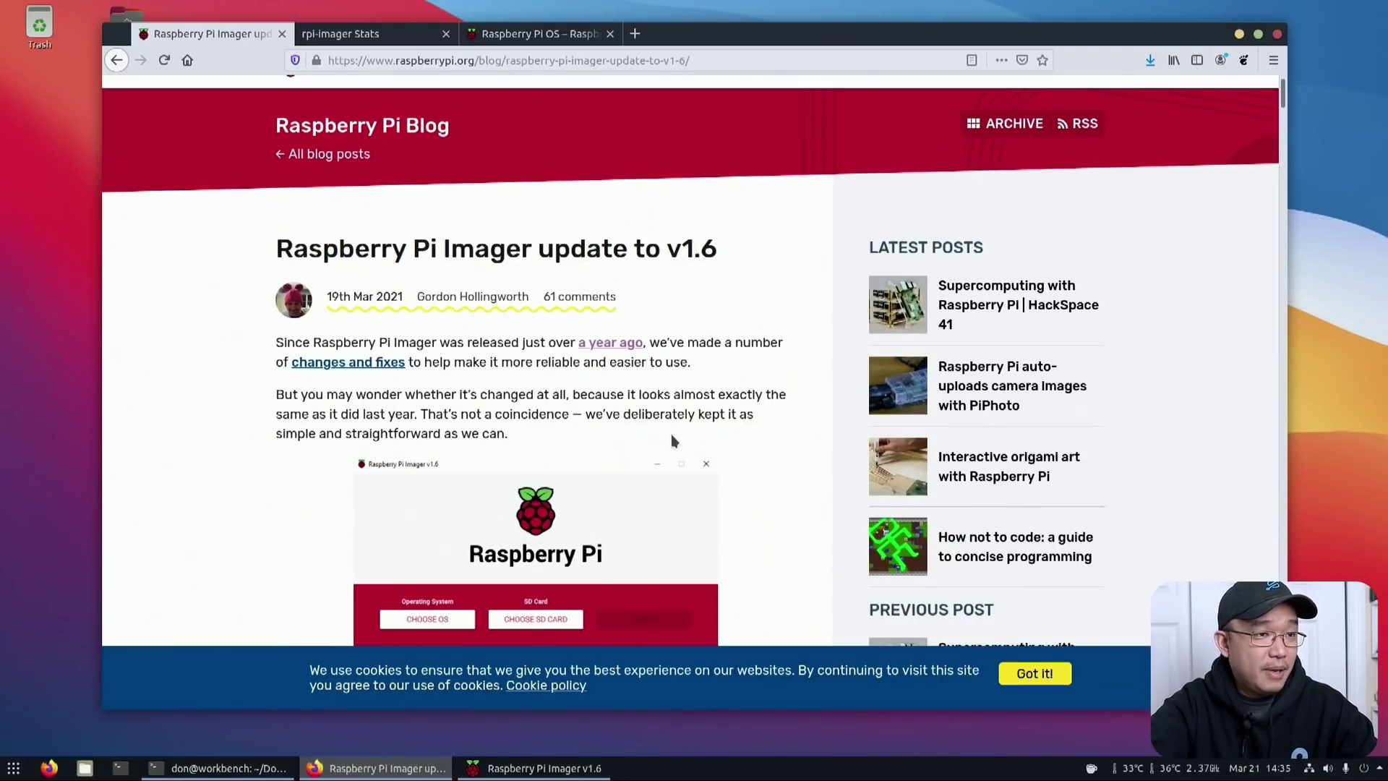
{"action": "scroll", "coordinate": [671, 434], "scroll_direction": "down", "scroll_amount": 6}
{"action": "scroll", "coordinate": [674, 452], "scroll_direction": "down", "scroll_amount": 3}
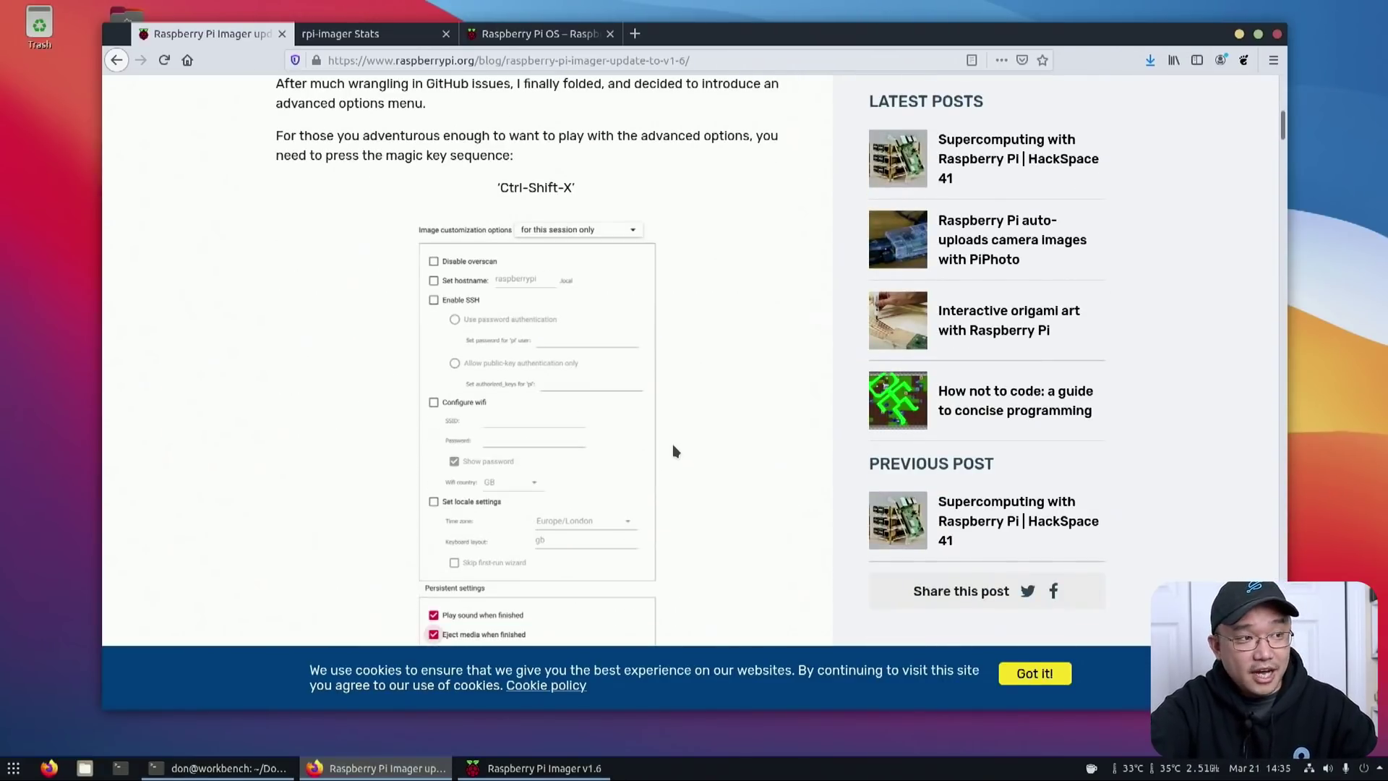
{"action": "scroll", "coordinate": [672, 450], "scroll_direction": "down", "scroll_amount": 5}
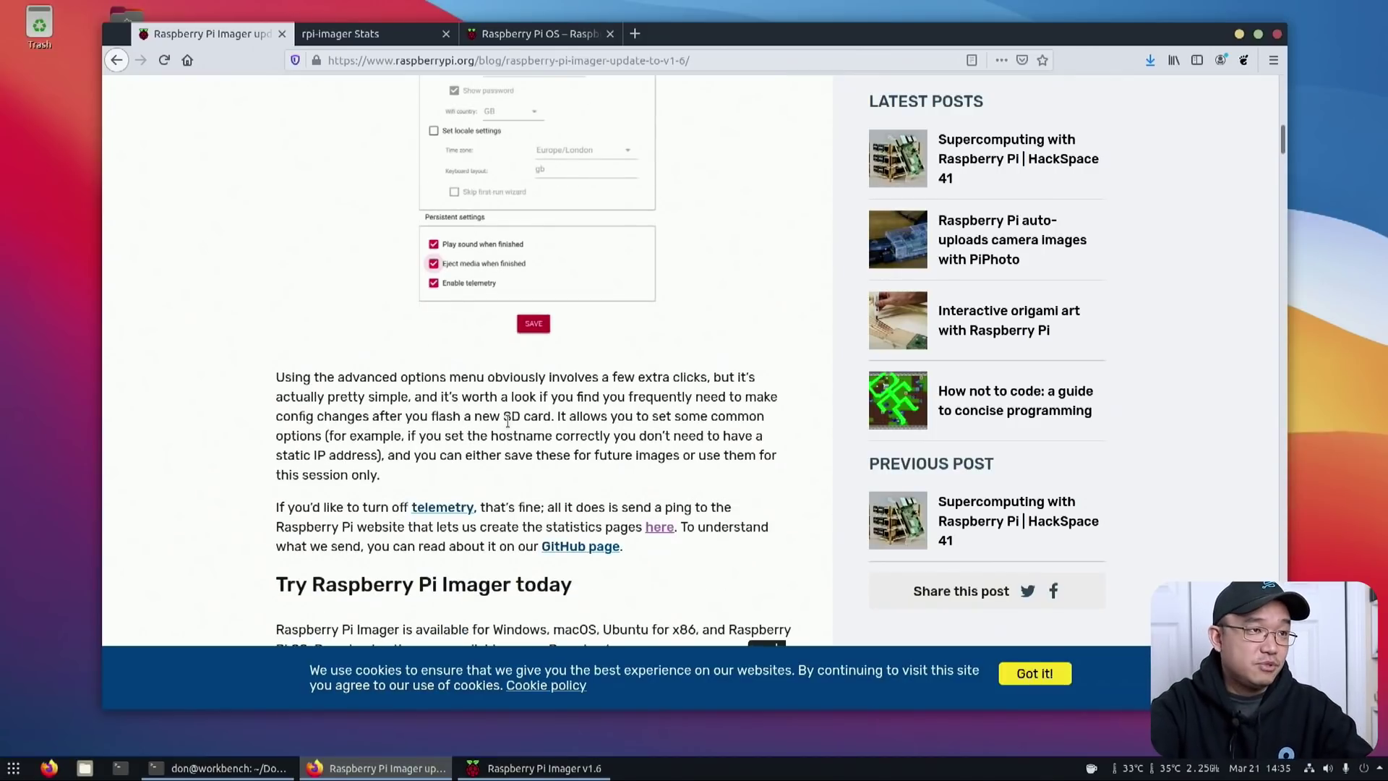
{"action": "scroll", "coordinate": [504, 418], "scroll_direction": "up", "scroll_amount": 4}
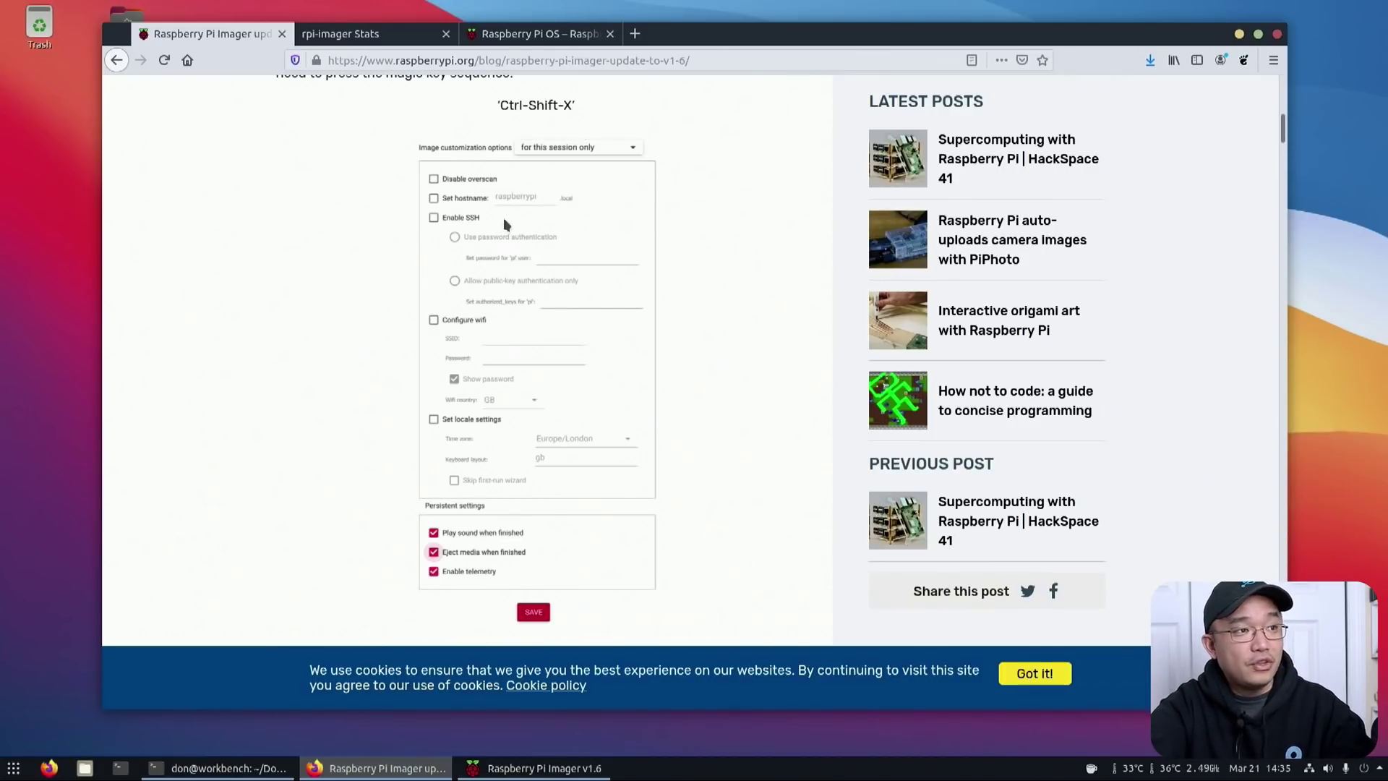
Glance at the rpi-imager Stats page, then return to the blog post's later comments.
{"action": "left_click", "coordinate": [340, 36]}
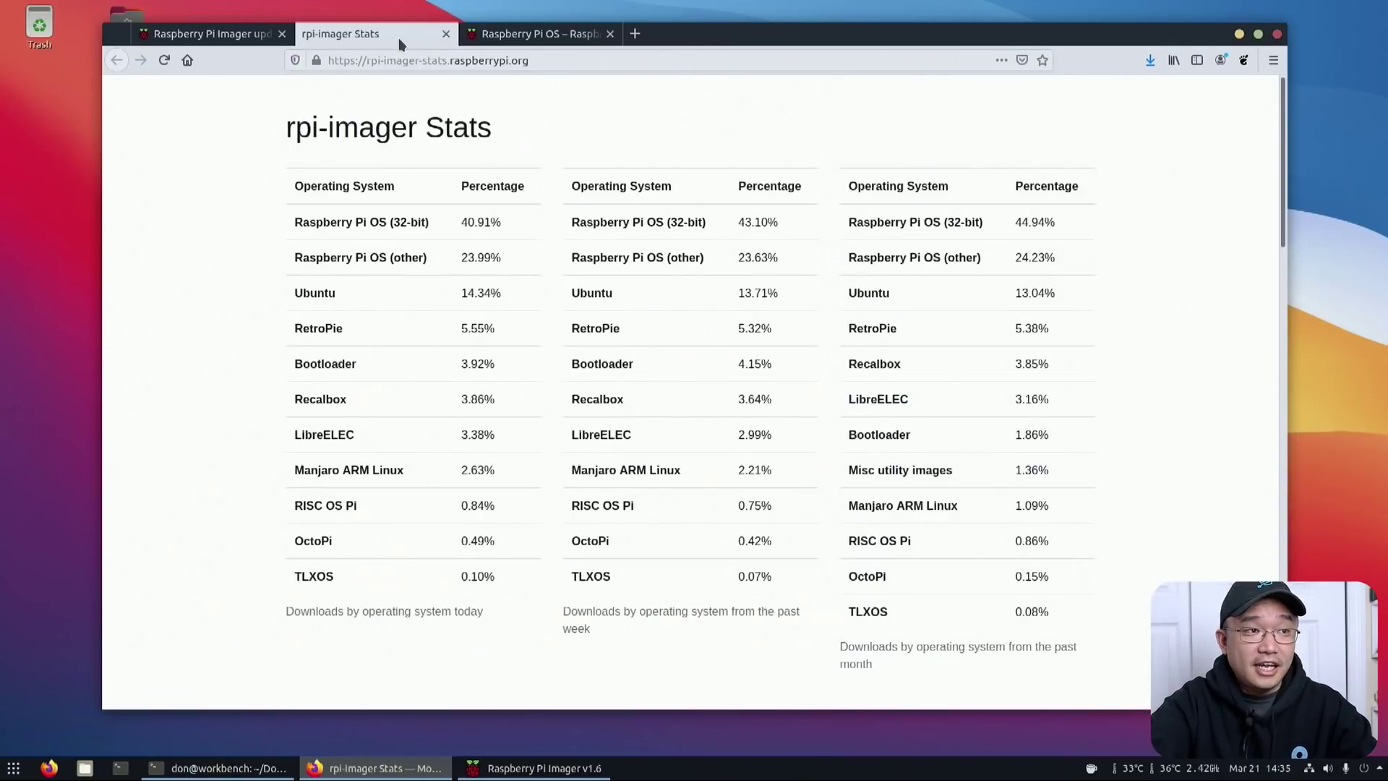
{"action": "left_click", "coordinate": [240, 41]}
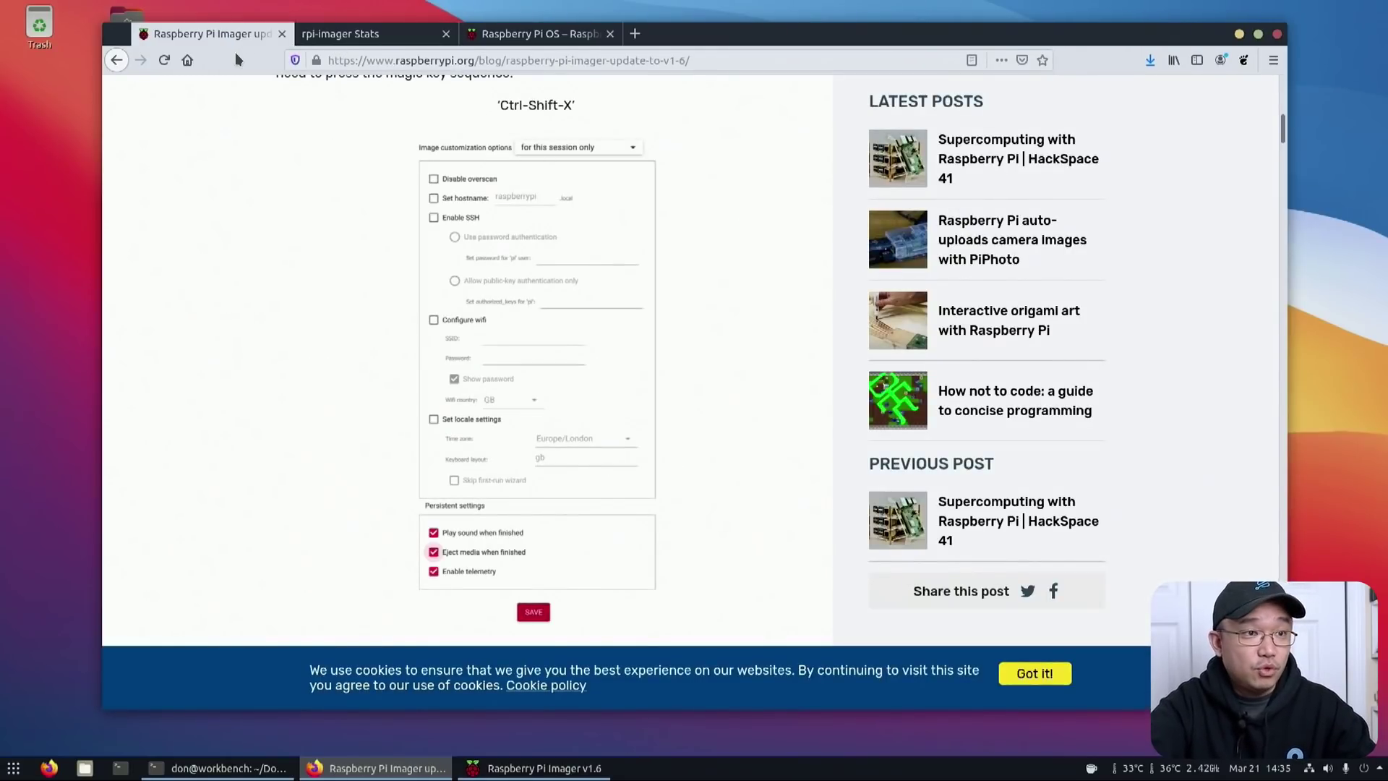
{"action": "scroll", "coordinate": [455, 481], "scroll_direction": "down", "scroll_amount": 15}
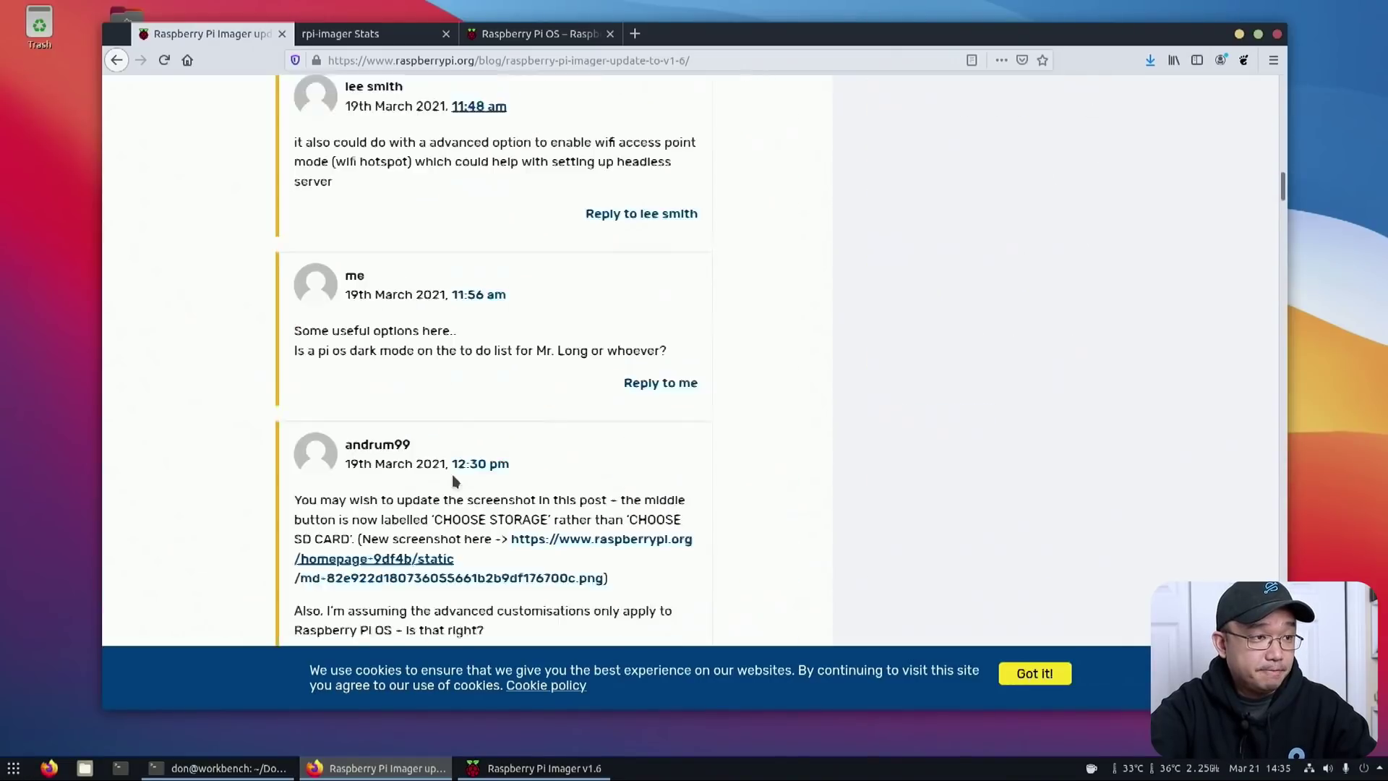
{"action": "scroll", "coordinate": [455, 481], "scroll_direction": "down", "scroll_amount": 12}
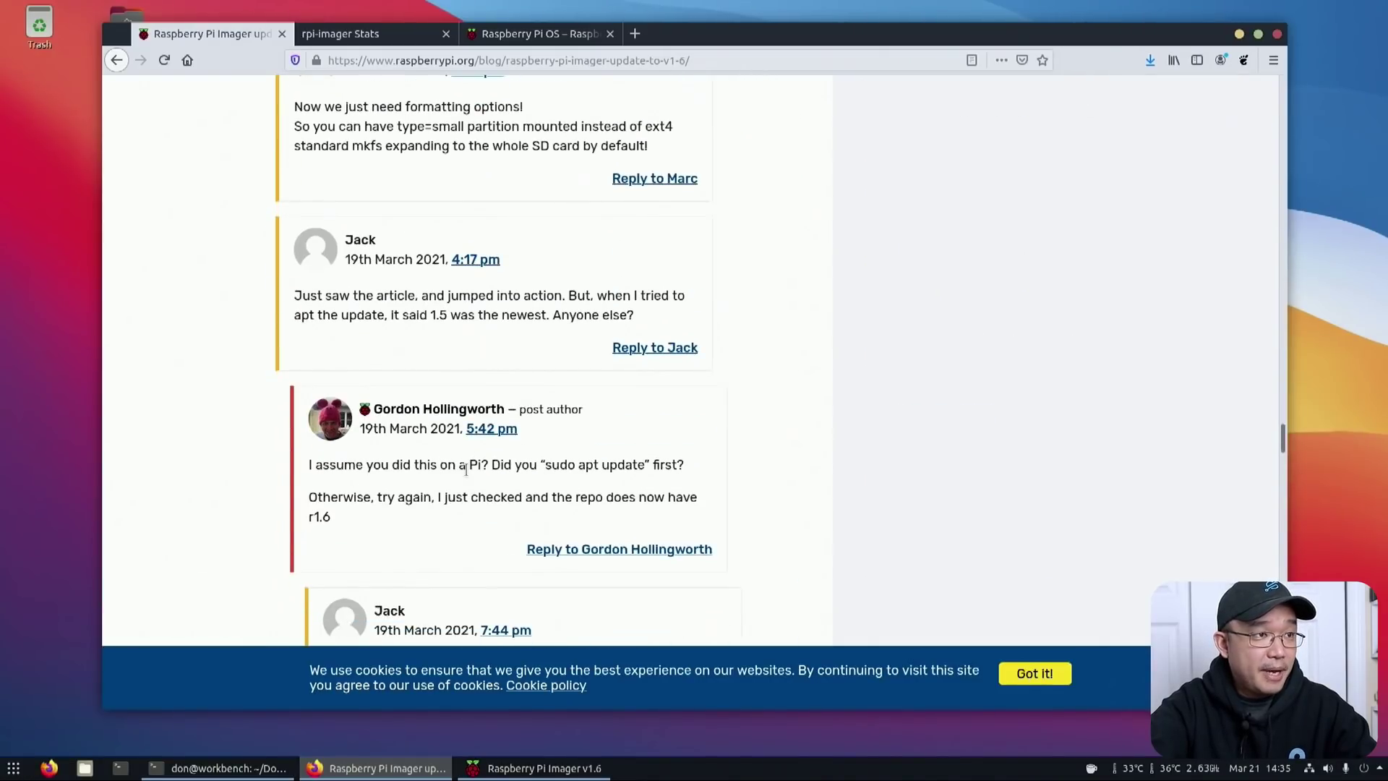